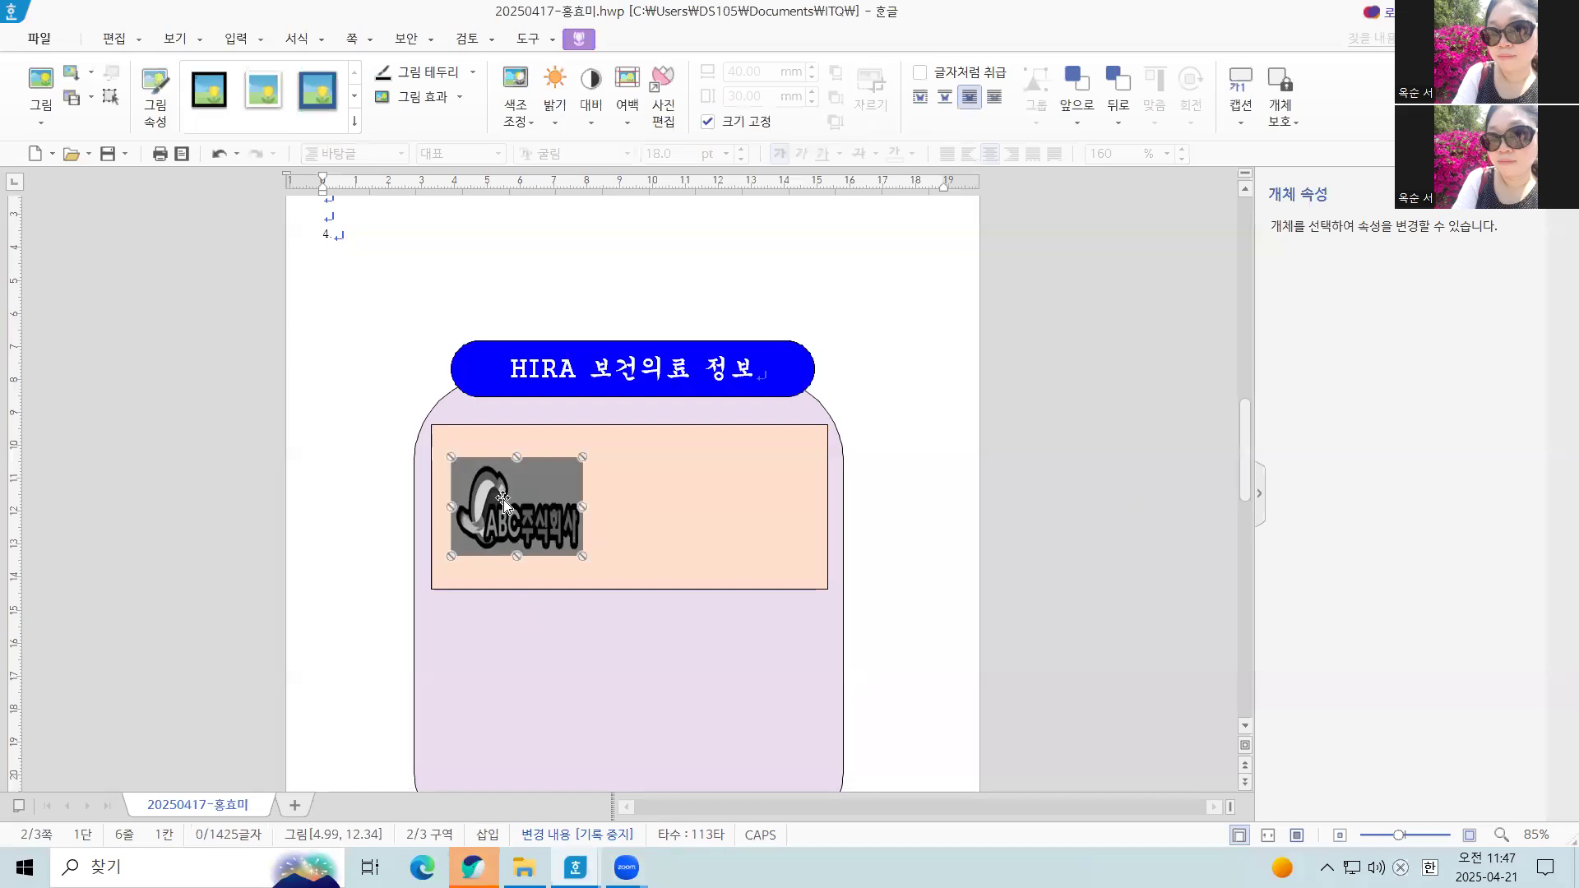
Add a hyperlink to the ABC주식회사 logo picture that targets the 건강 bookmark in the current document
right_click(510, 491)
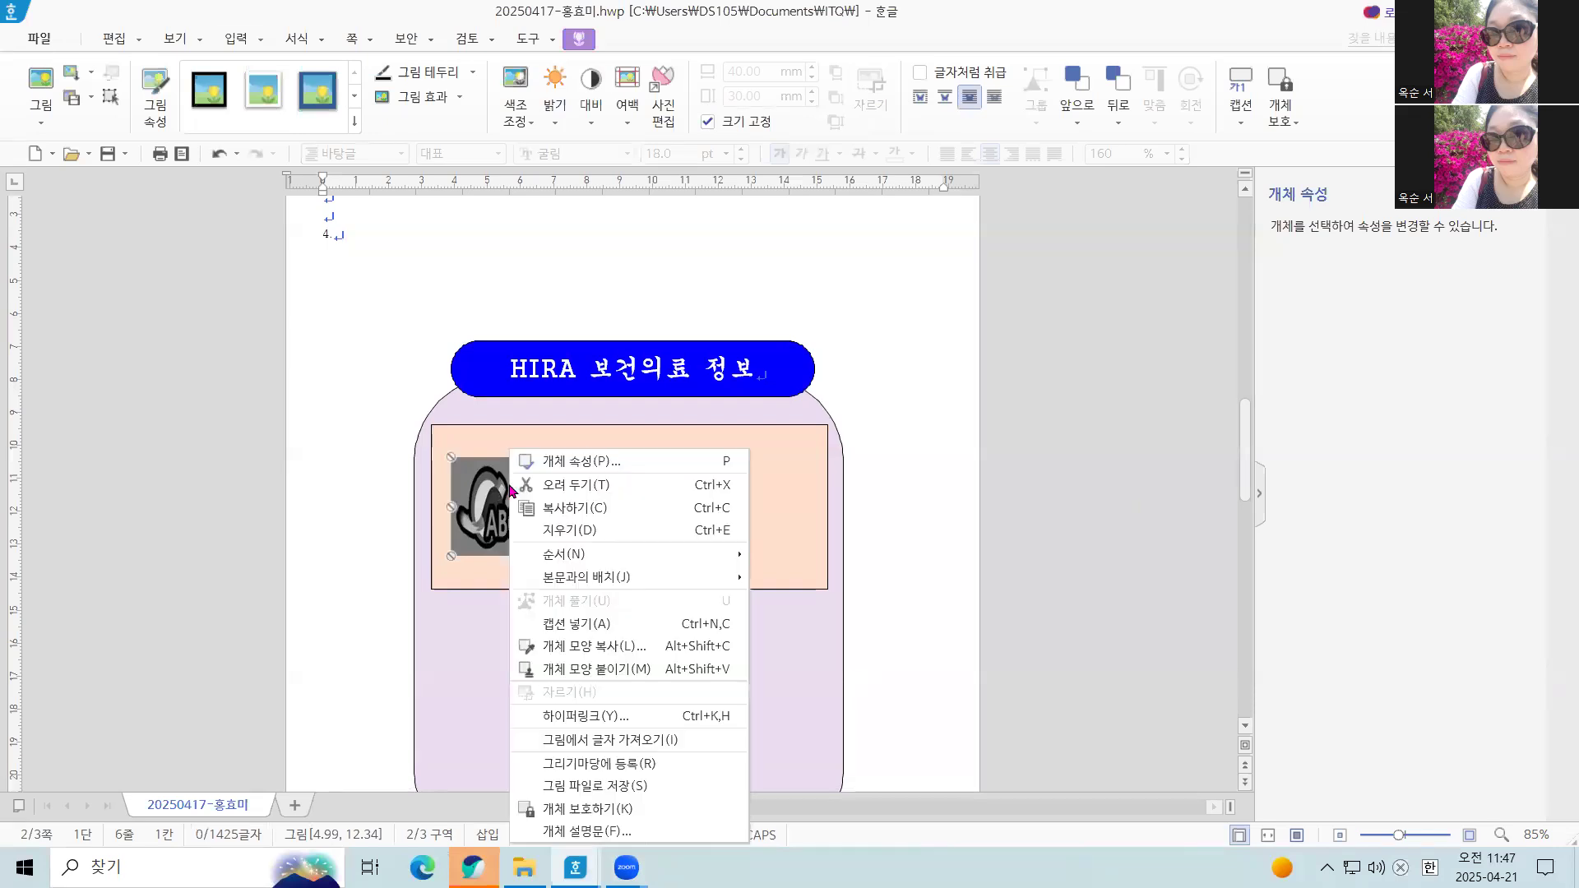
click(625, 722)
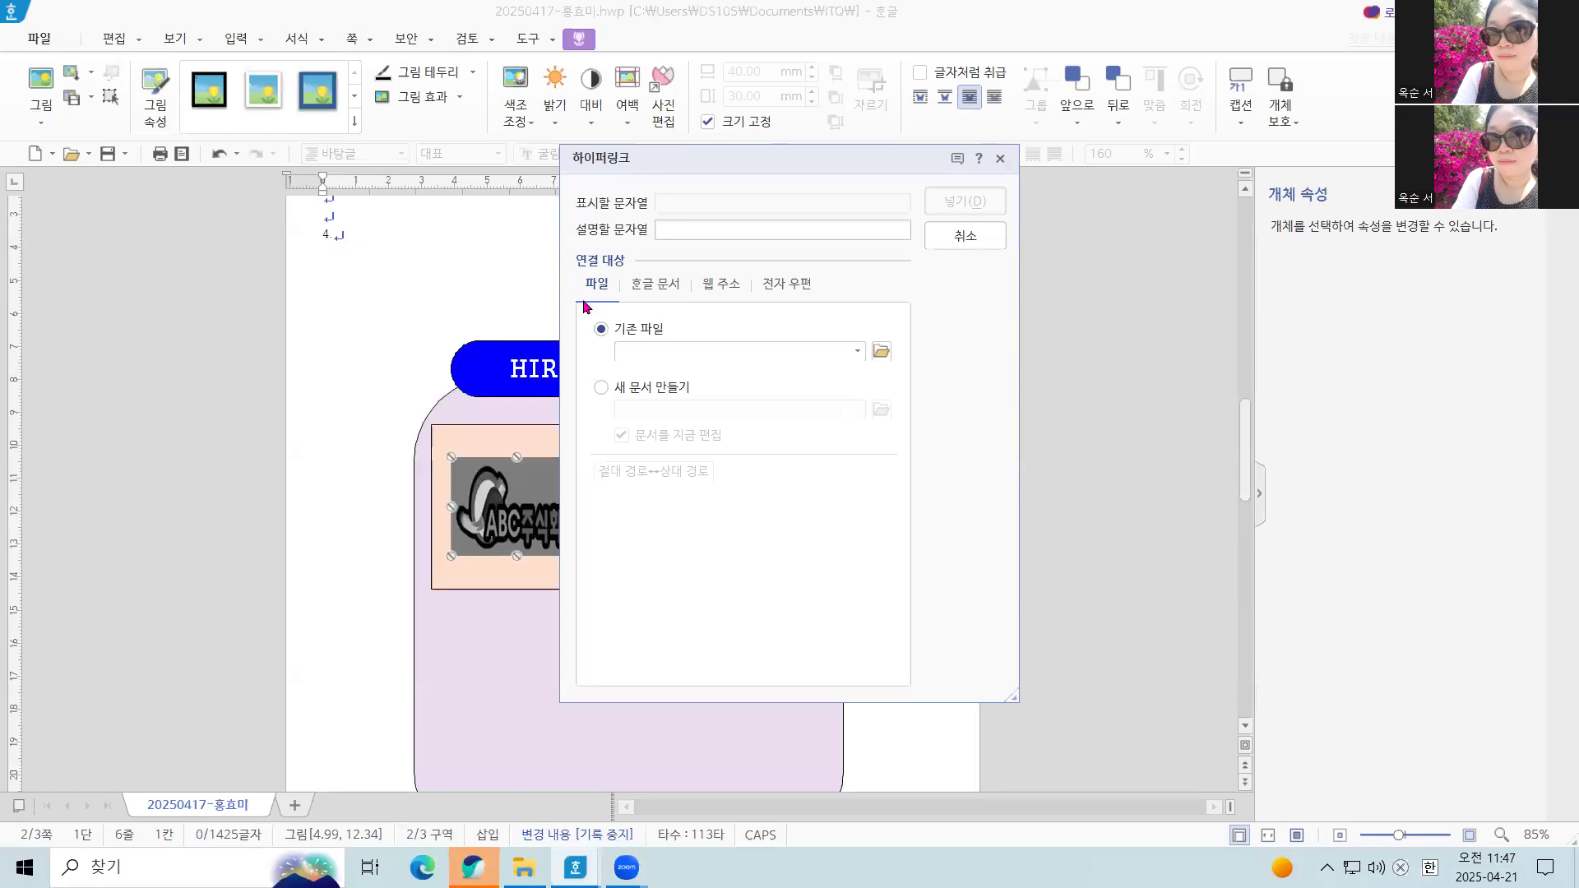
click(665, 293)
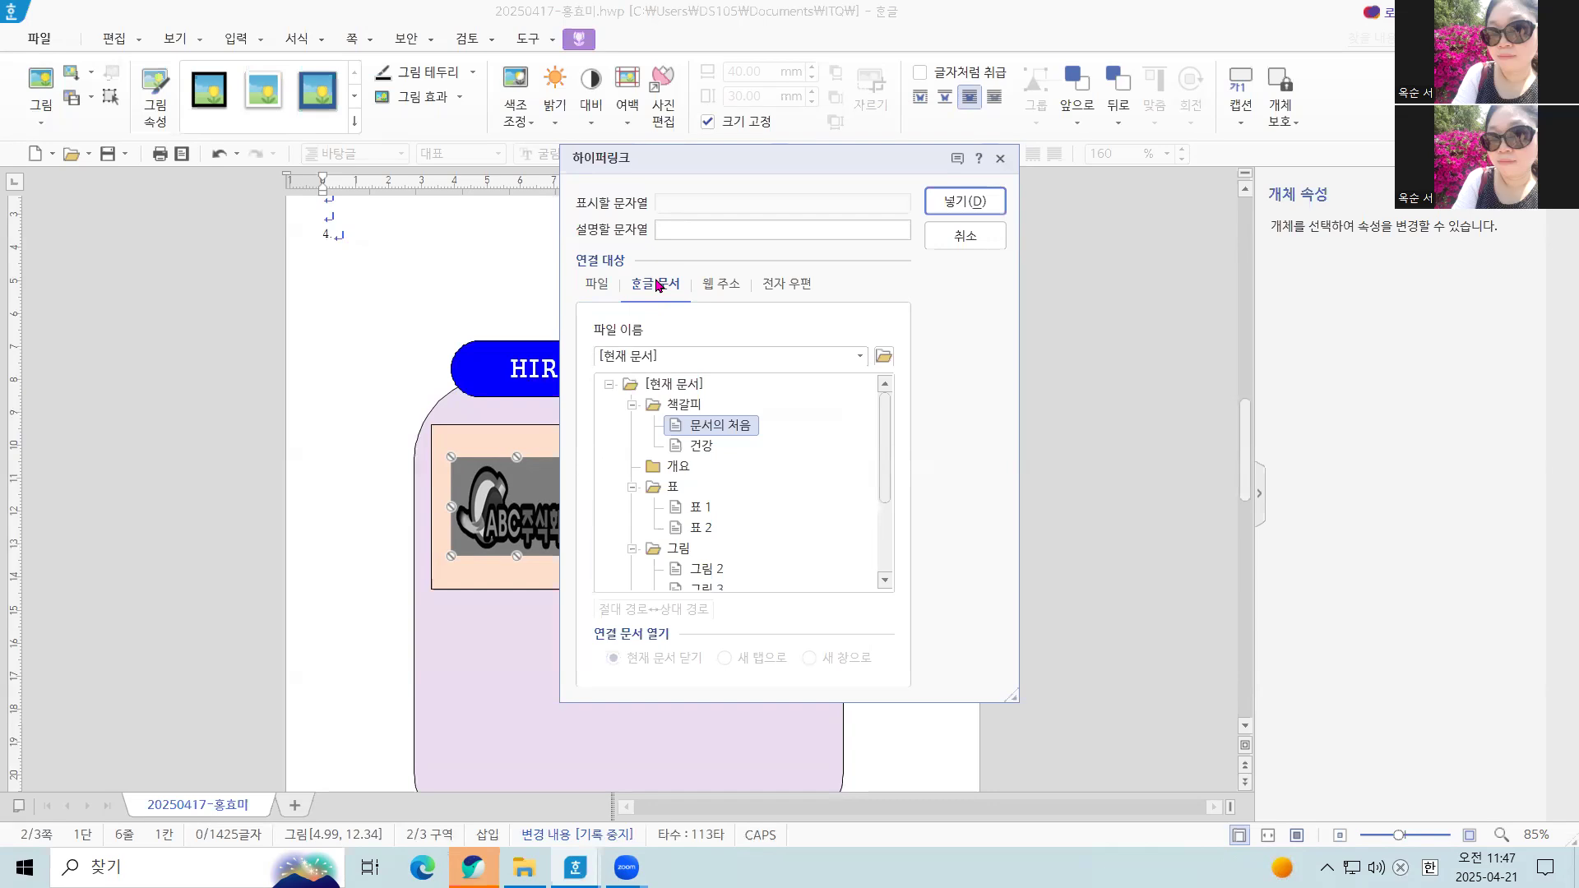
click(704, 453)
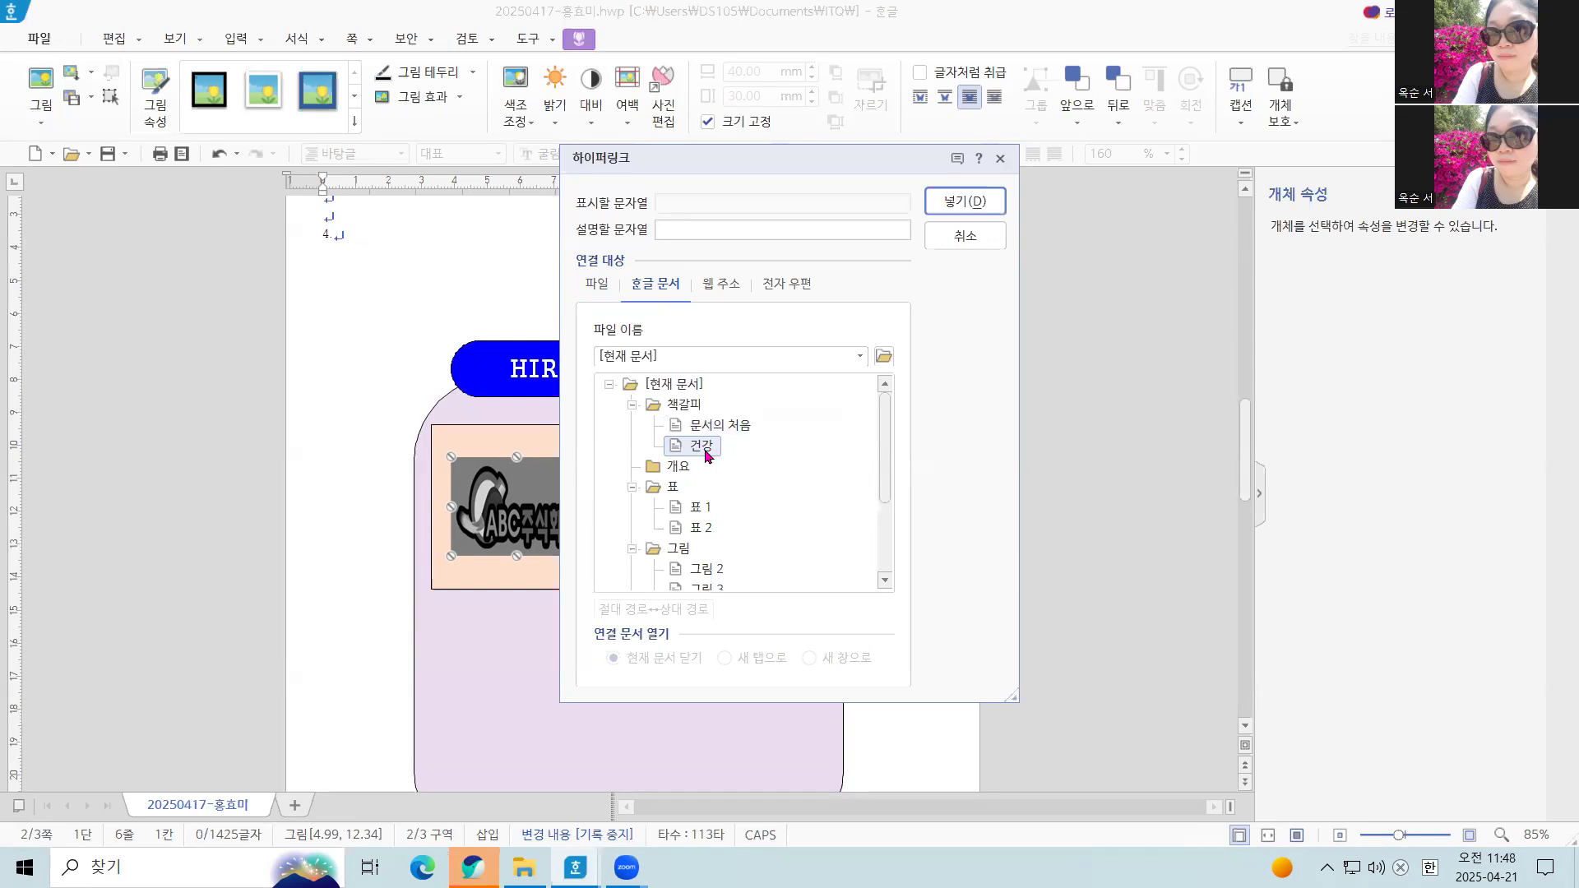
click(973, 206)
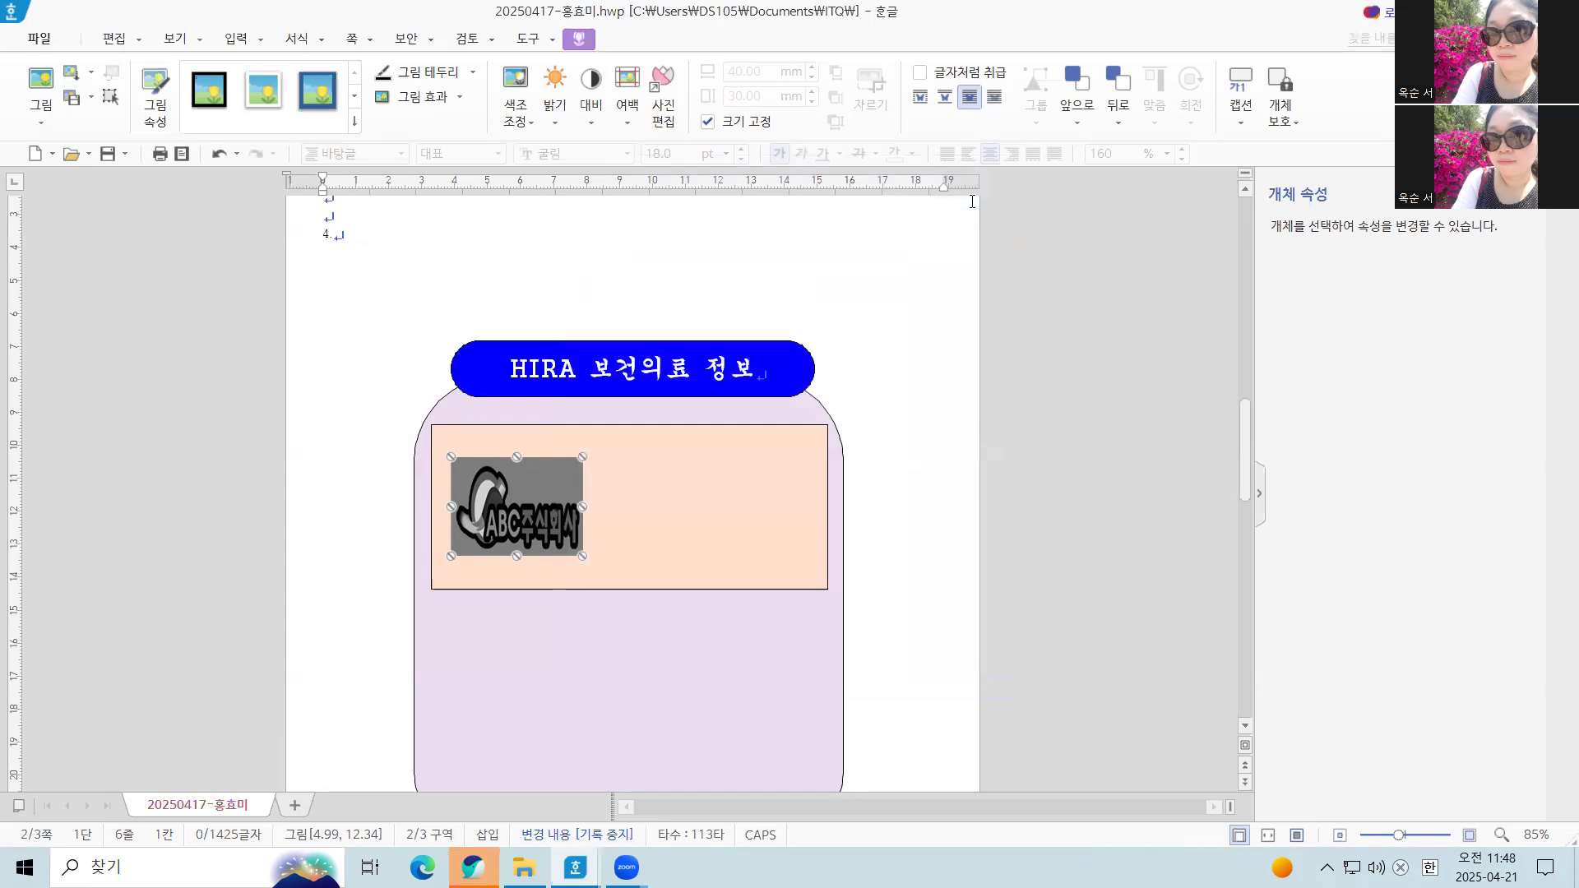
click(362, 448)
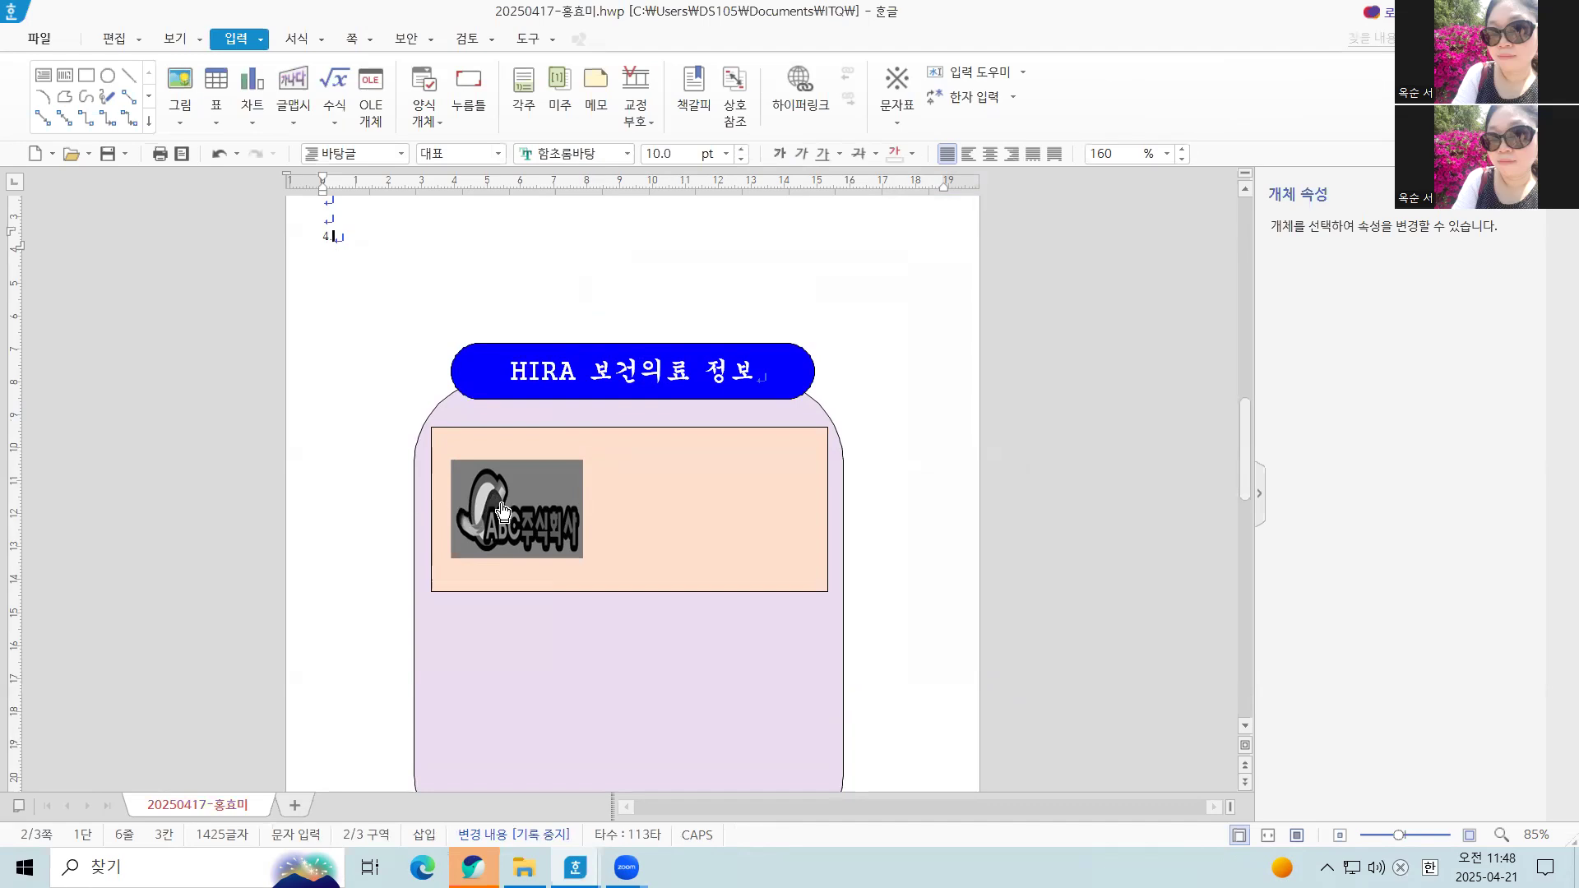
Test the logo's hyperlink by following it to the bookmarked heading, and return to the logo
key(Hangul)
scroll(509, 502, down, 8)
click(503, 499)
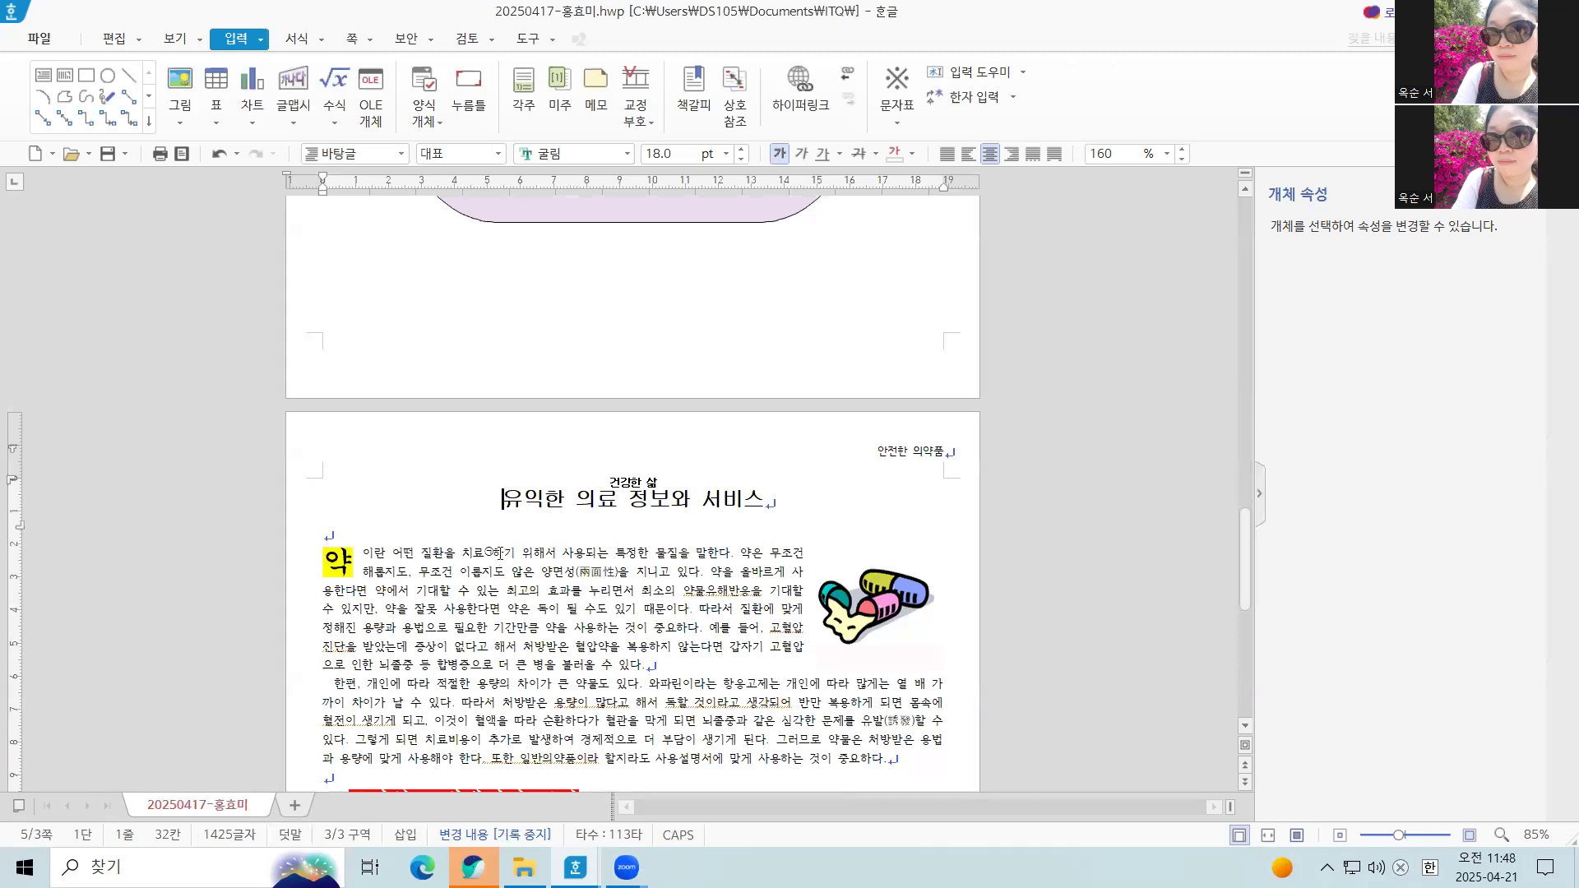
scroll(502, 543, up, 8)
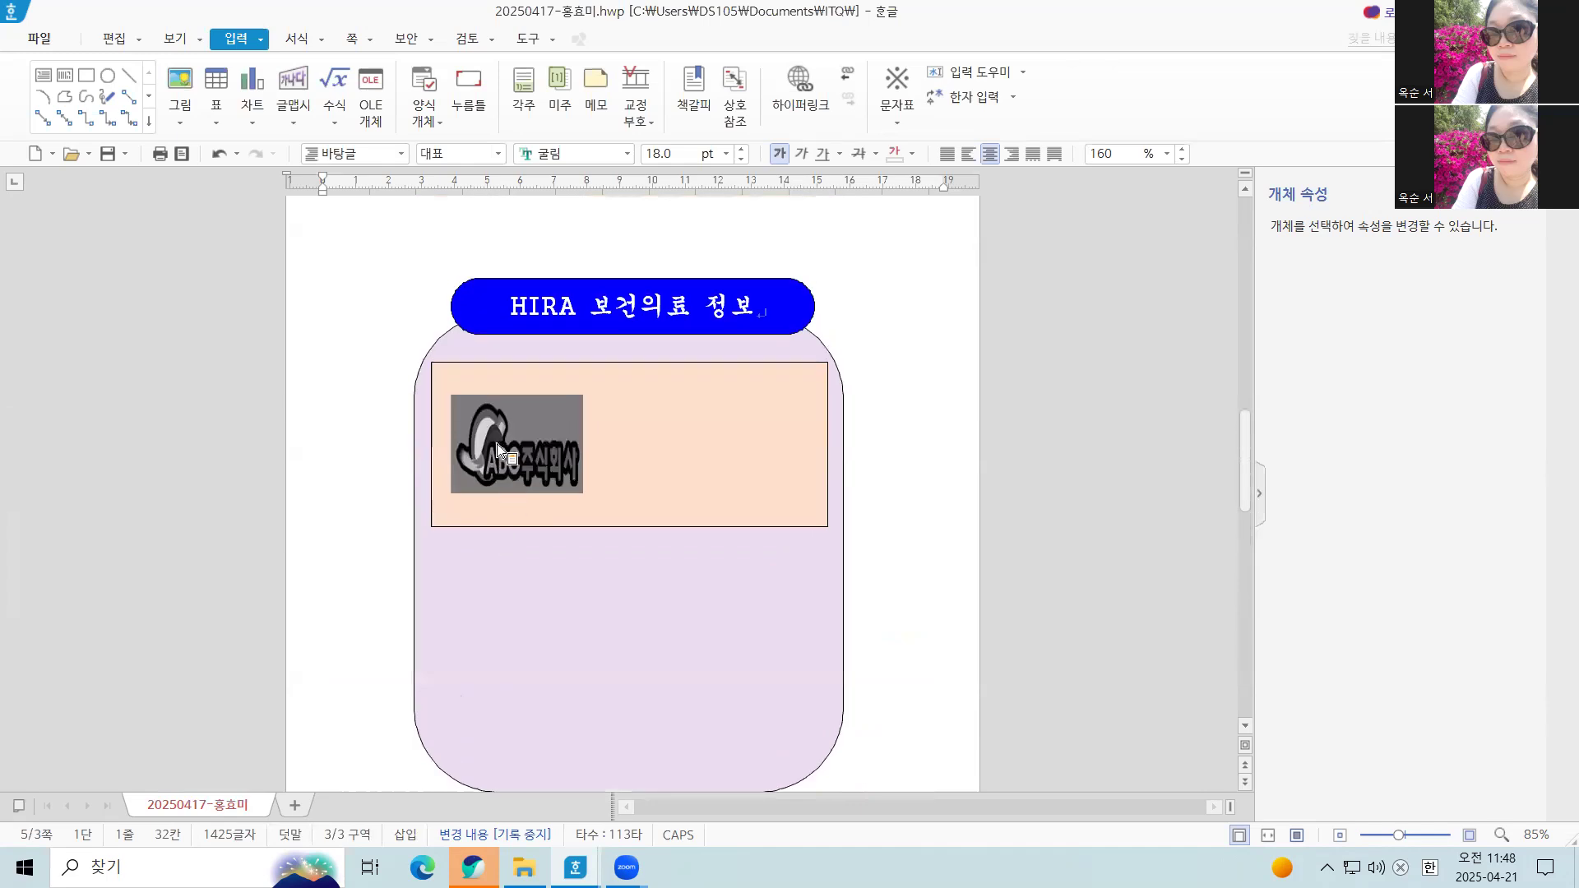
scroll(496, 459, down, 8)
scroll(494, 452, up, 8)
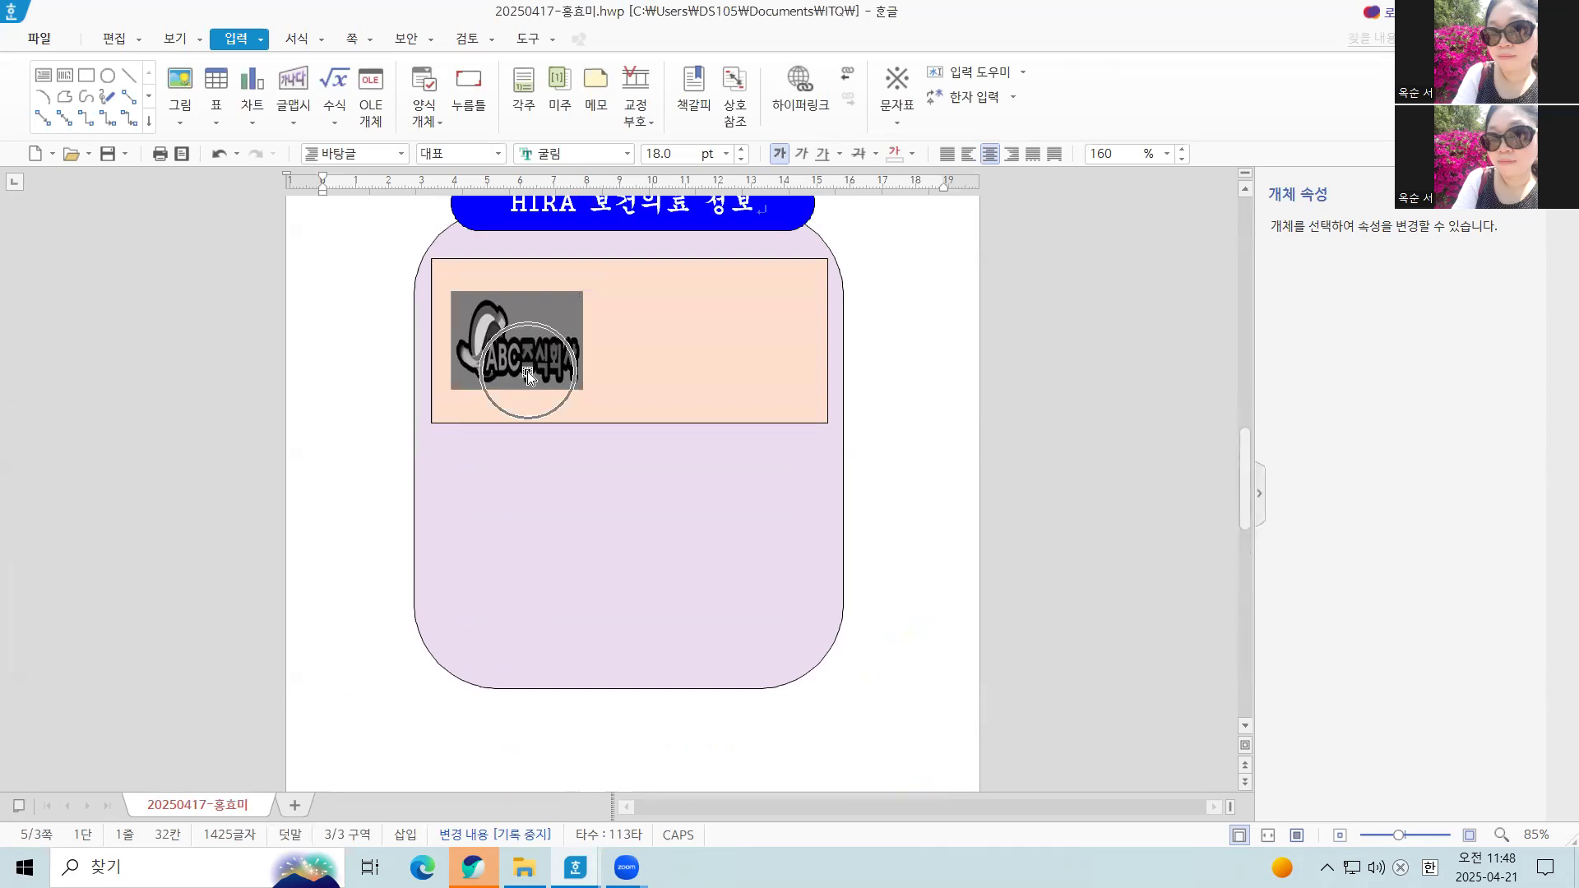
mouse_move(526, 378)
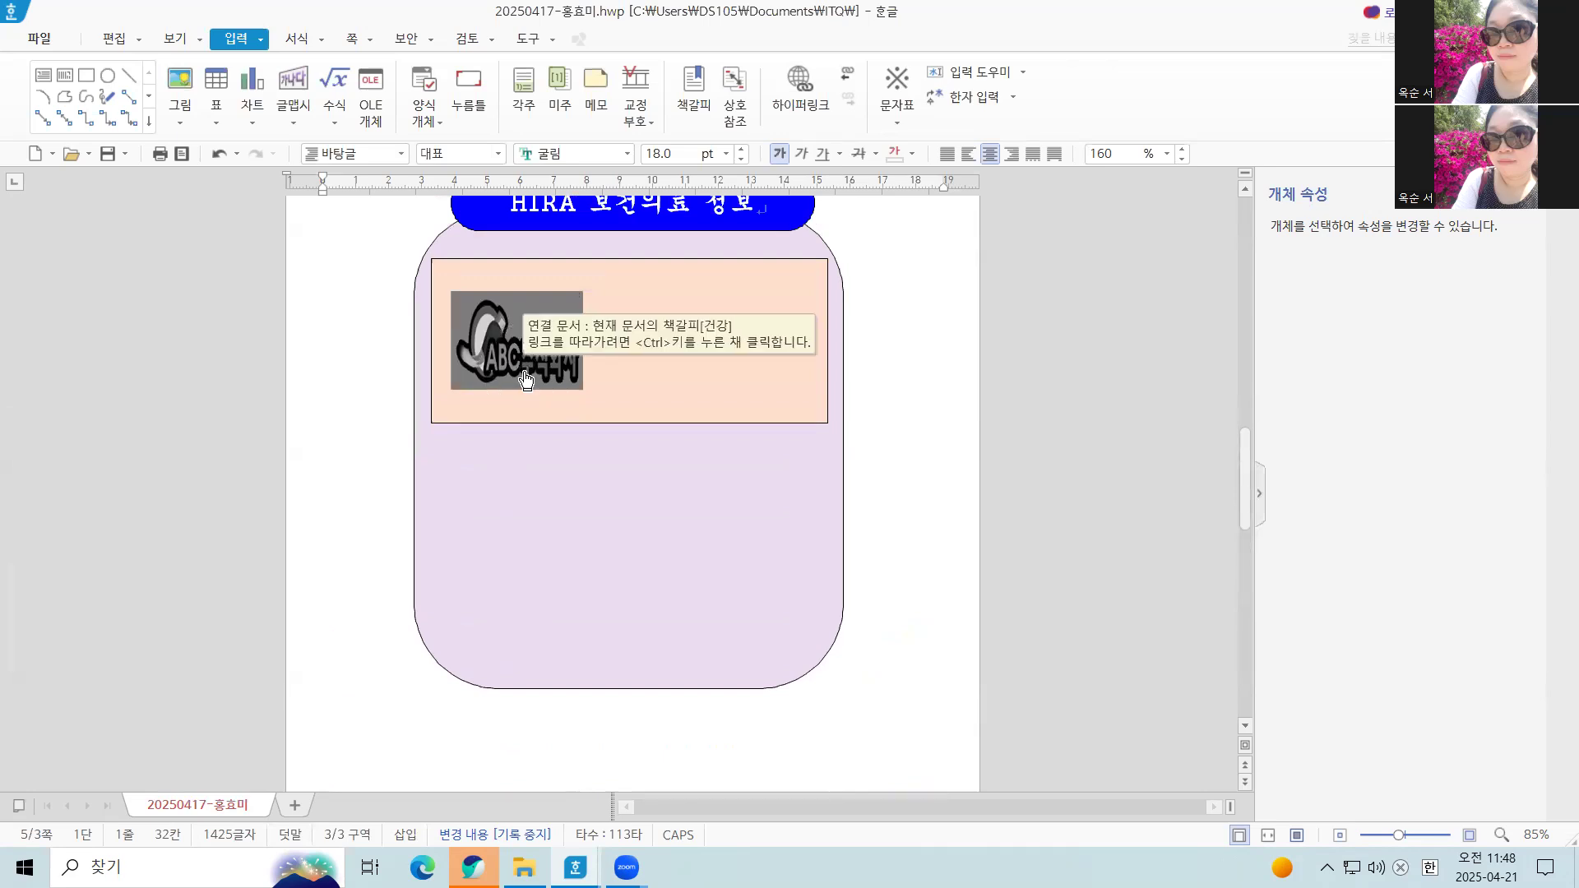
ctrl+click(504, 329)
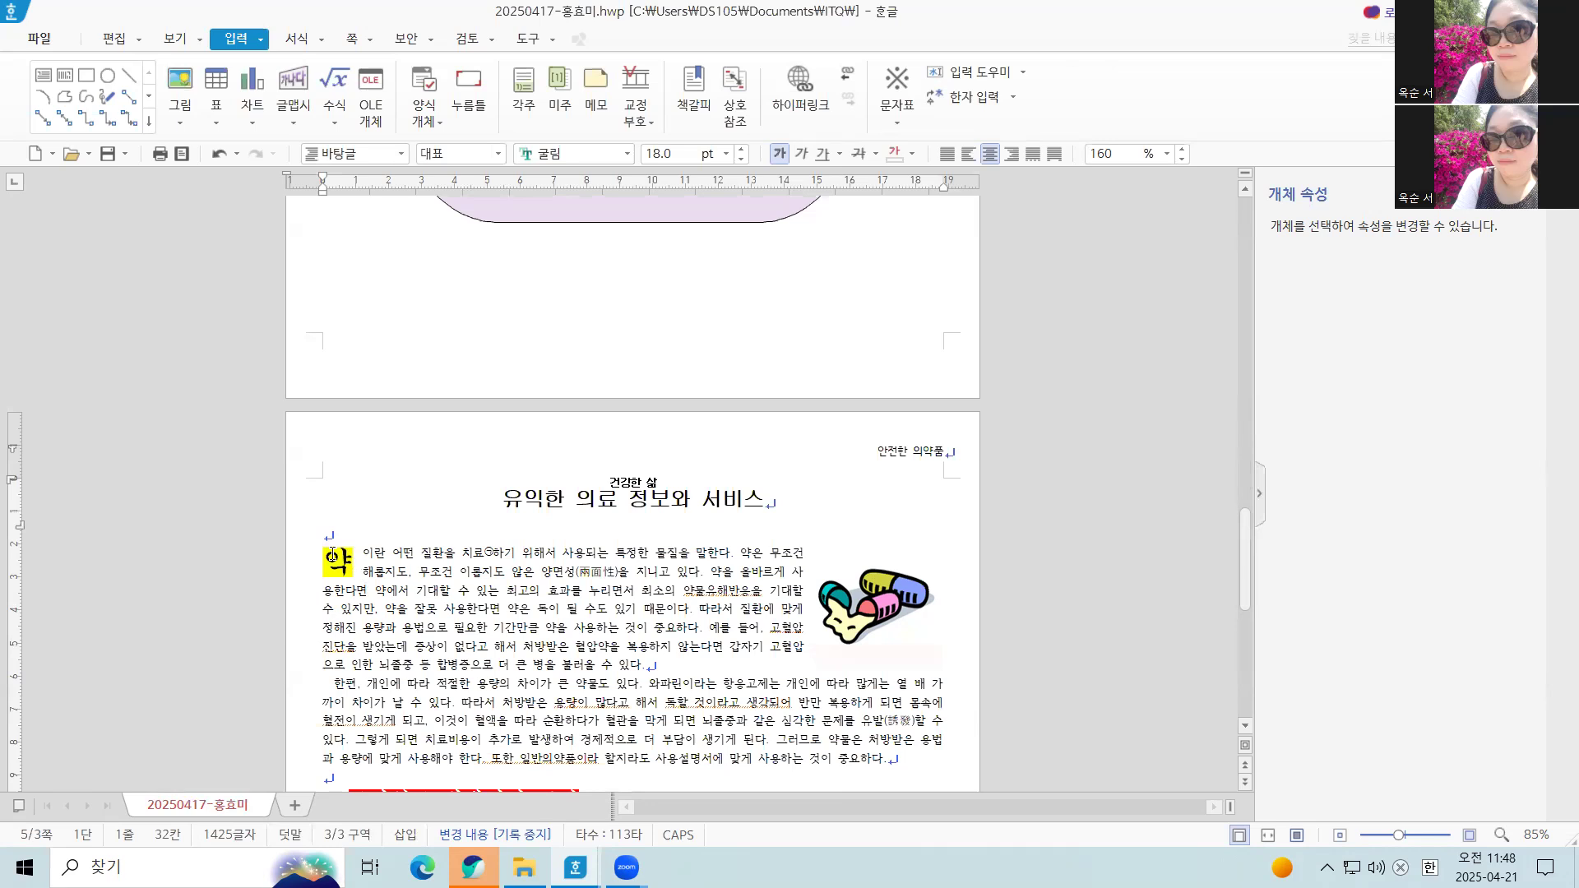
scroll(361, 563, up, 4)
scroll(358, 551, up, 3)
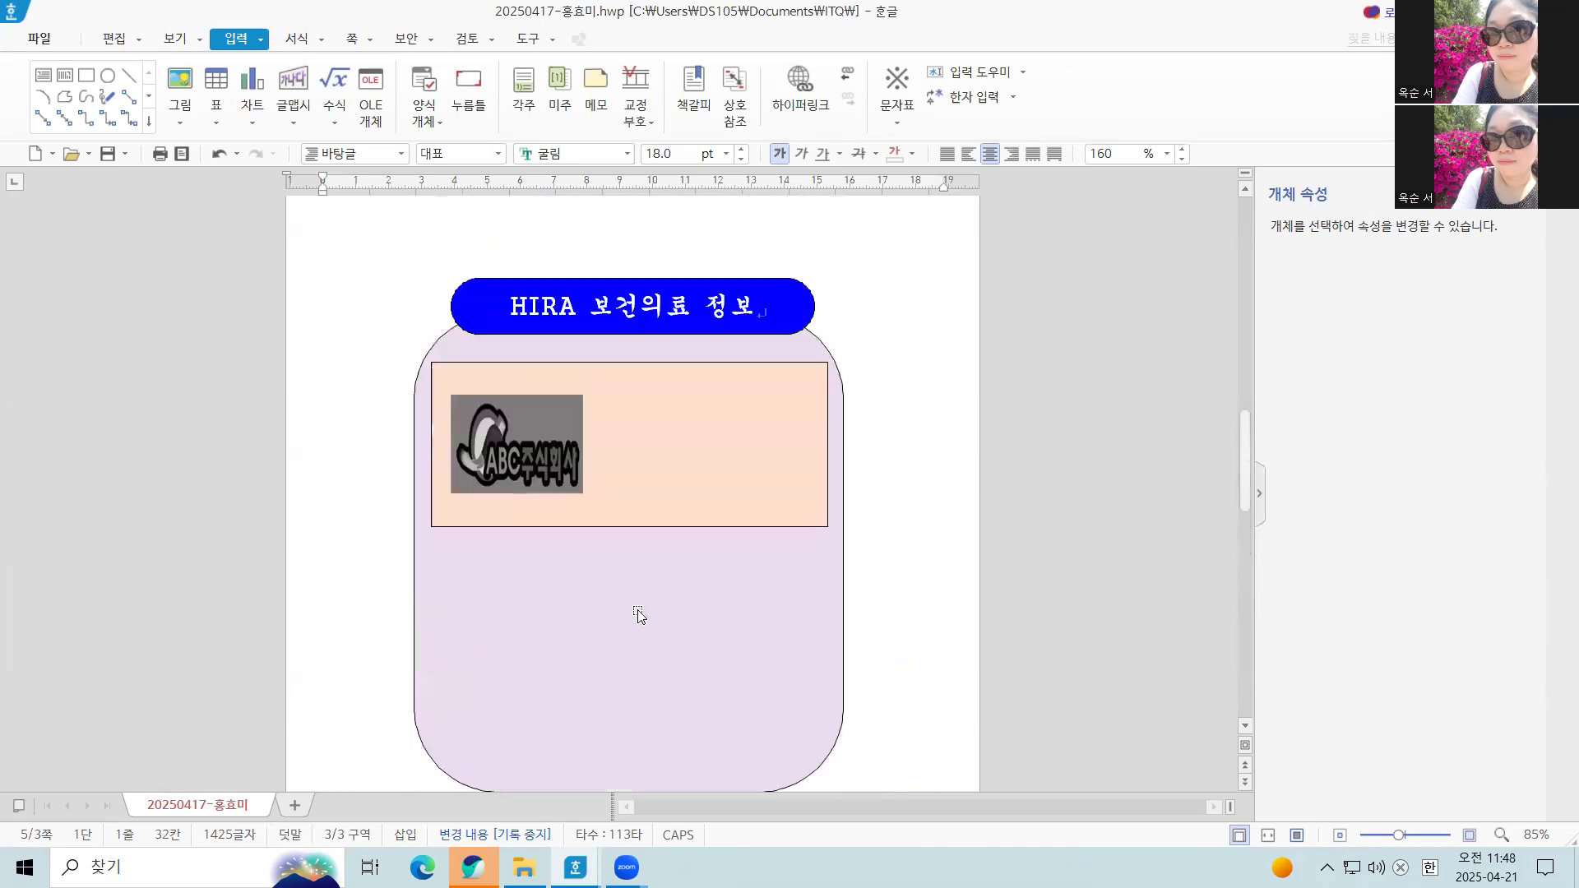
scroll(691, 451, down, 1)
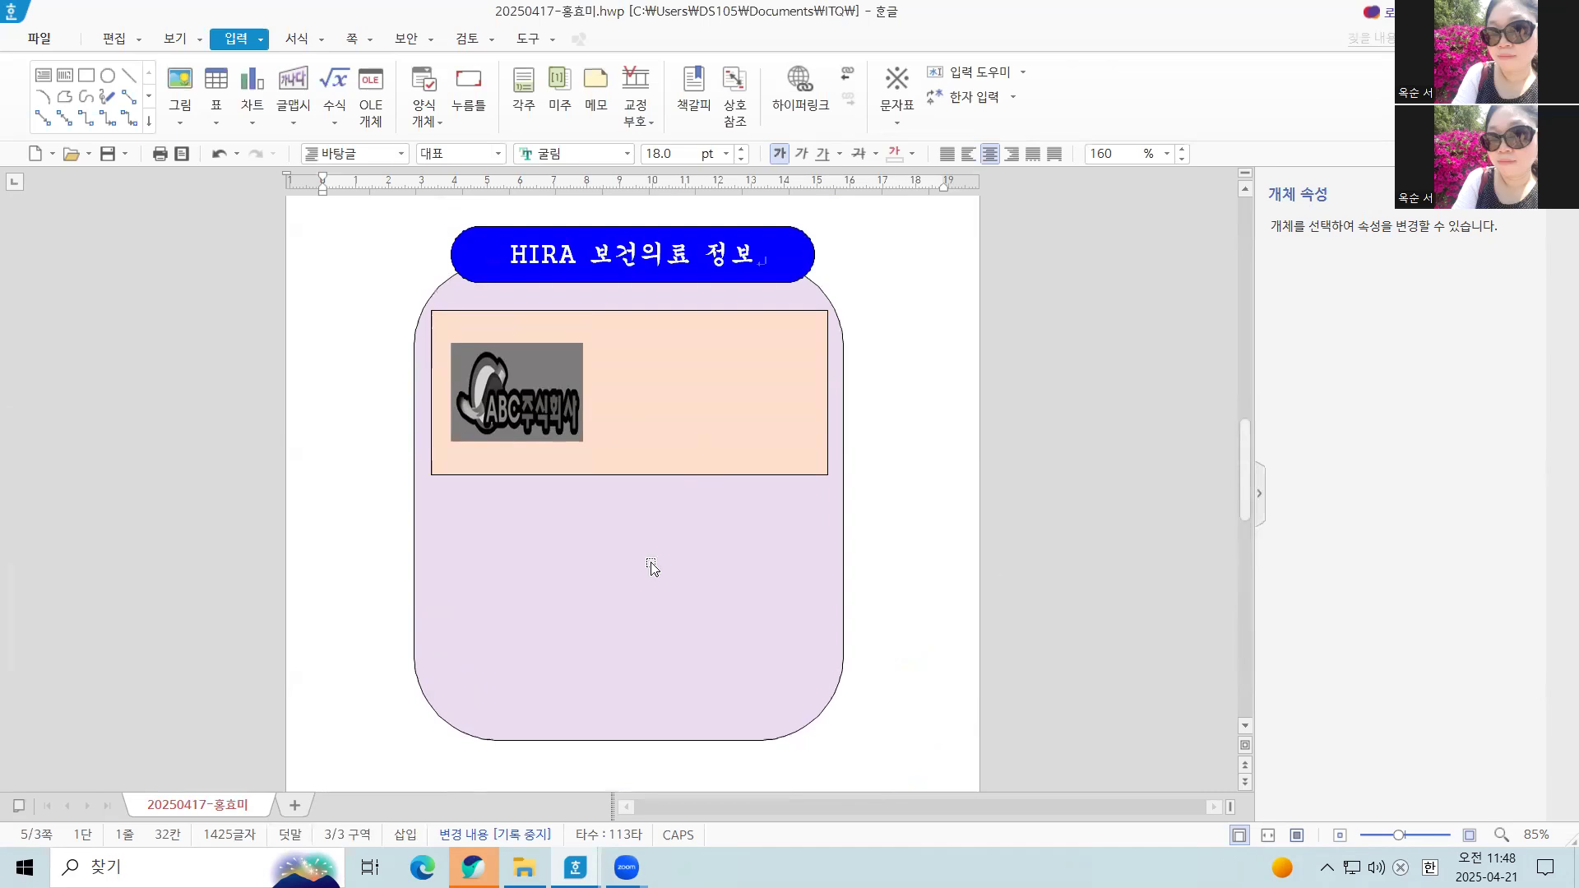
scroll(498, 493, up, 3)
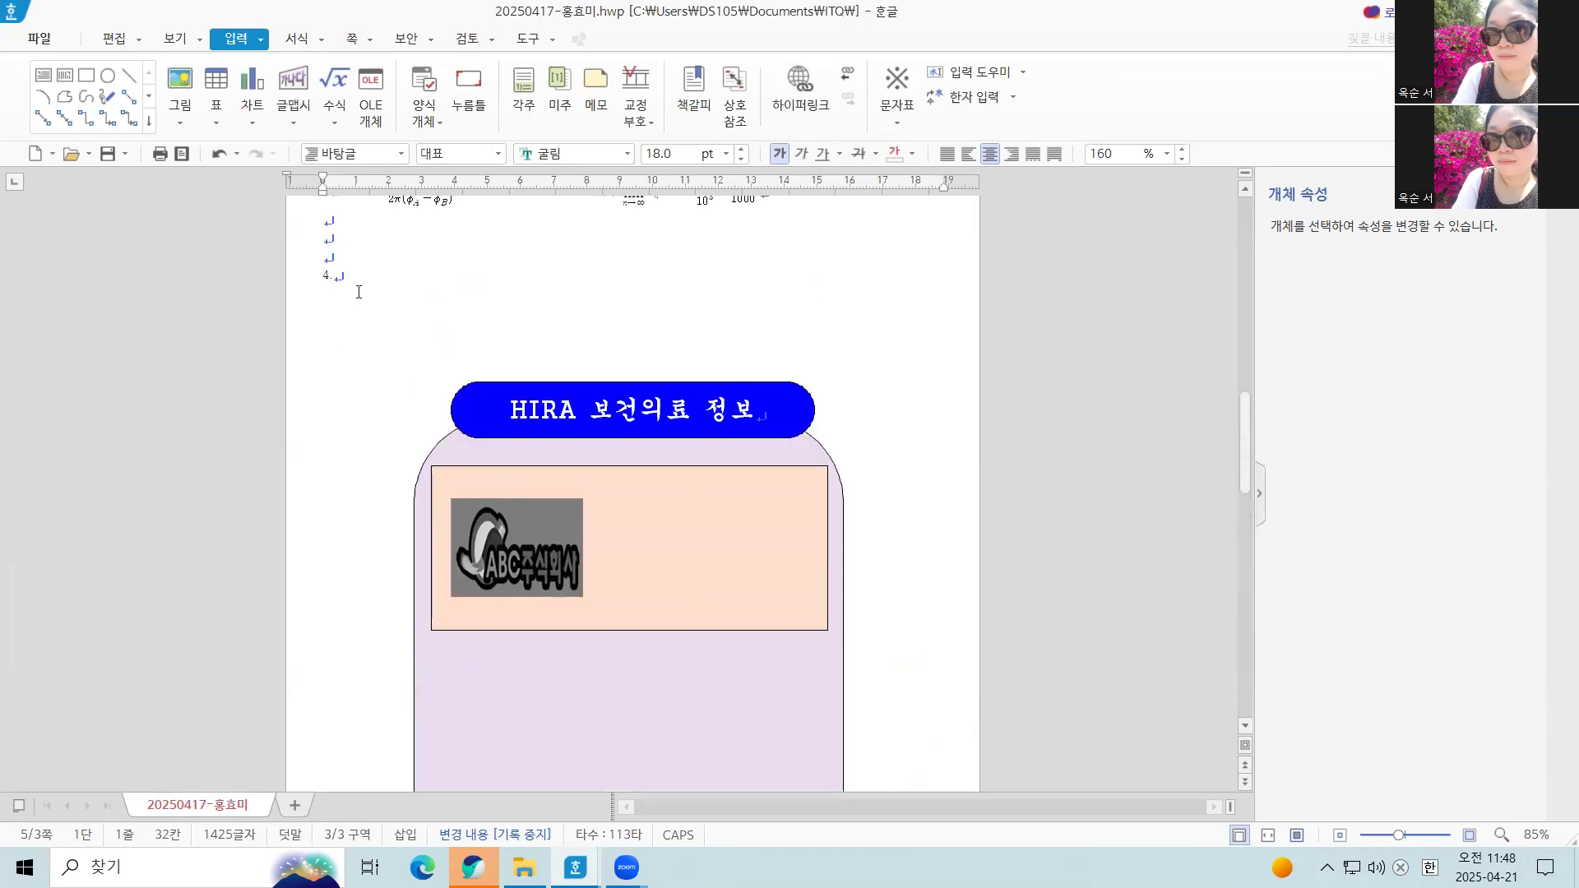
Start a new WordArt (글맵시) object at item 4 with the text 보건의료
click(359, 293)
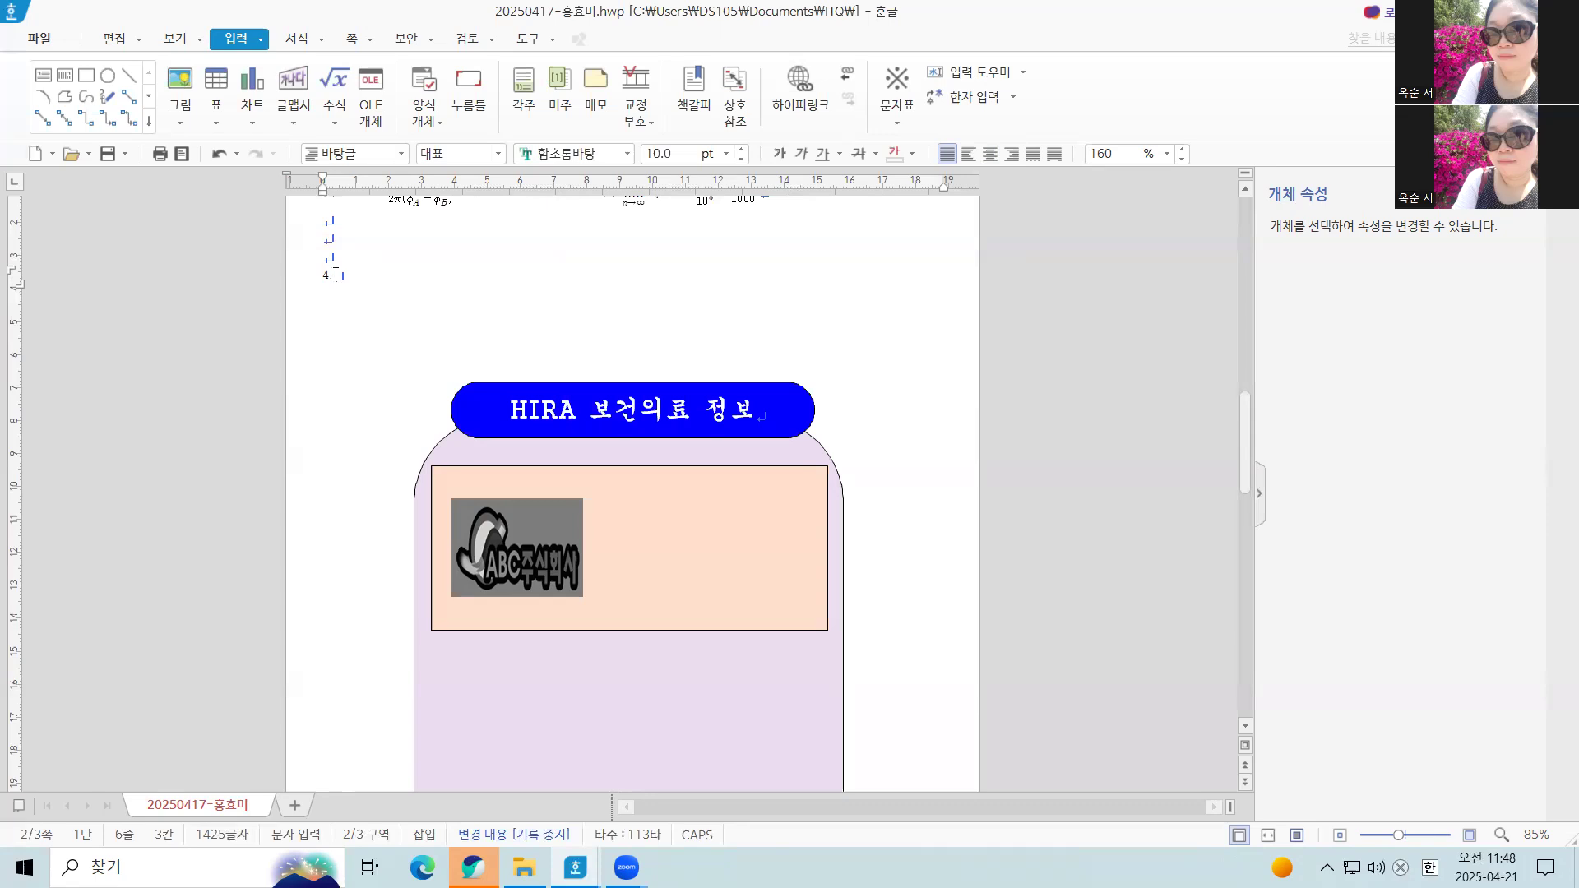
click(350, 270)
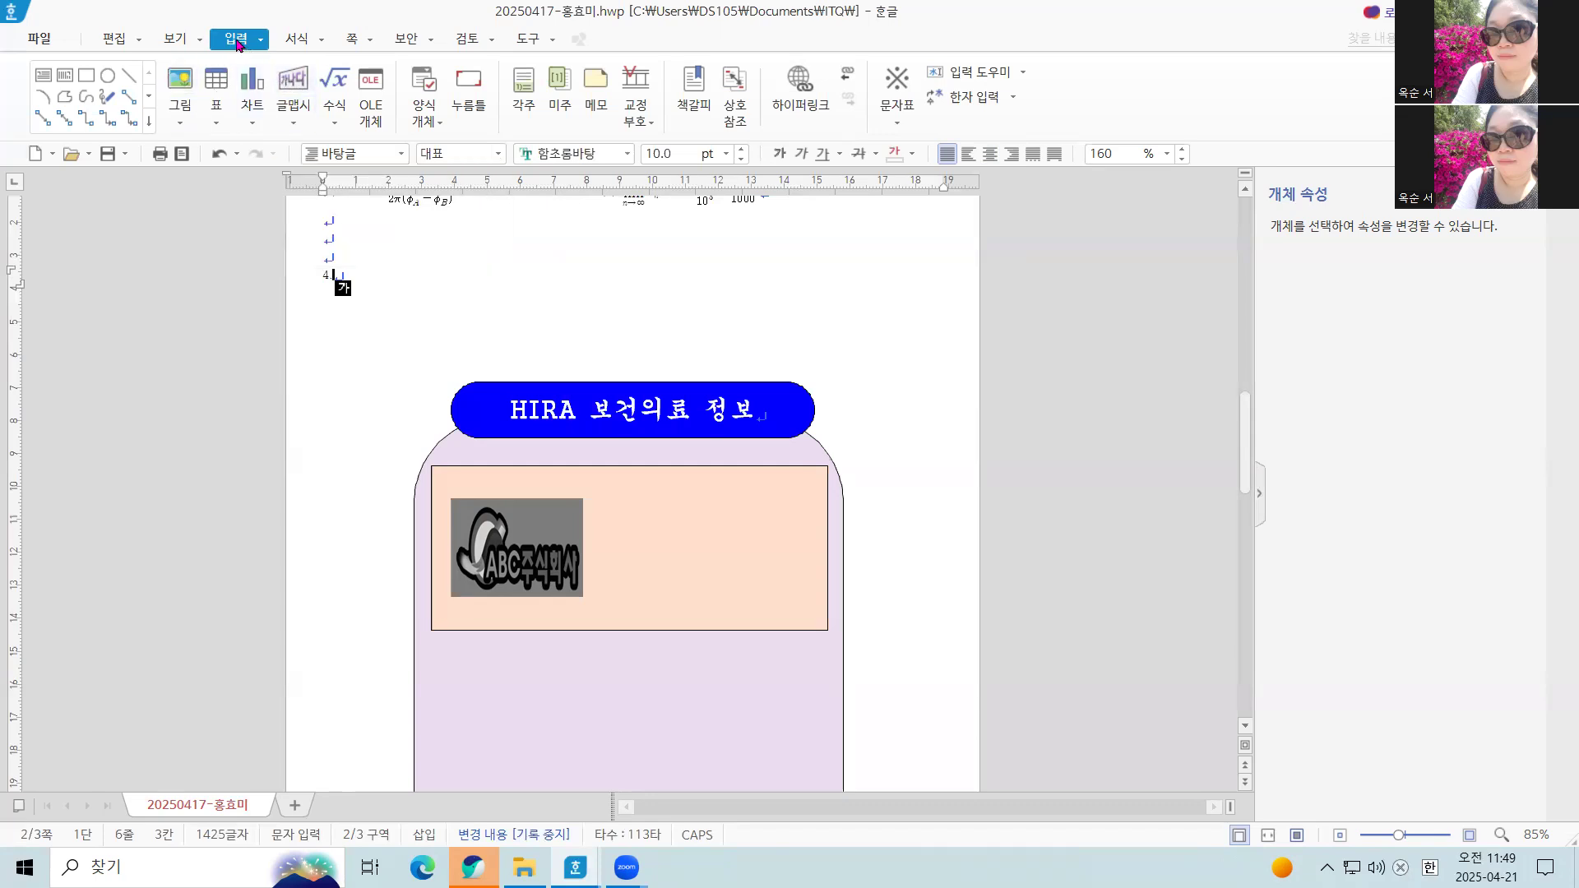
click(293, 122)
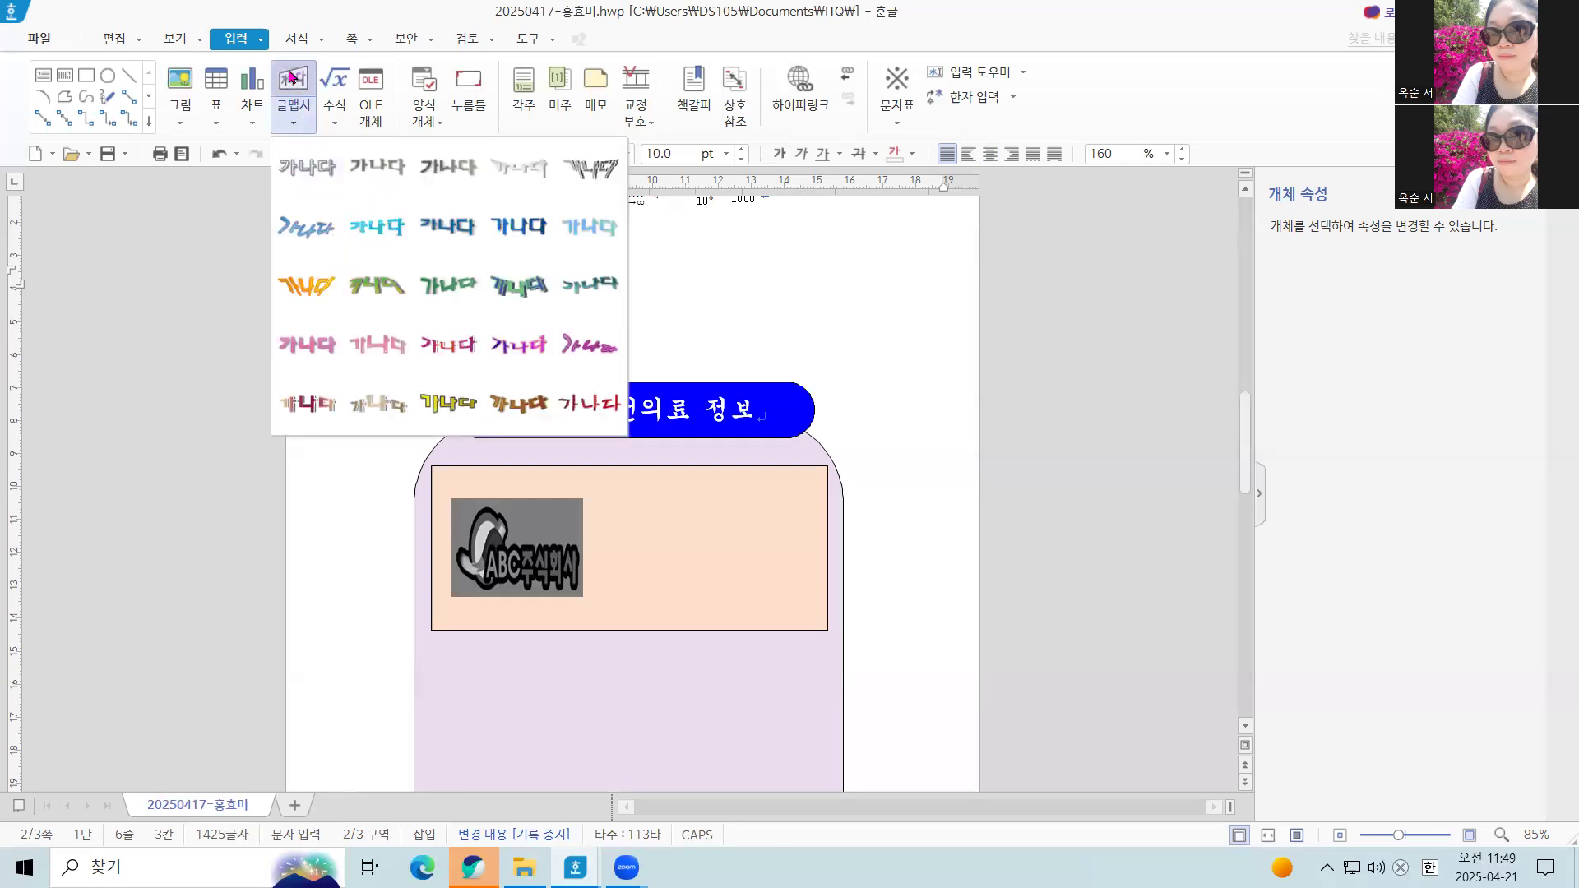
click(289, 76)
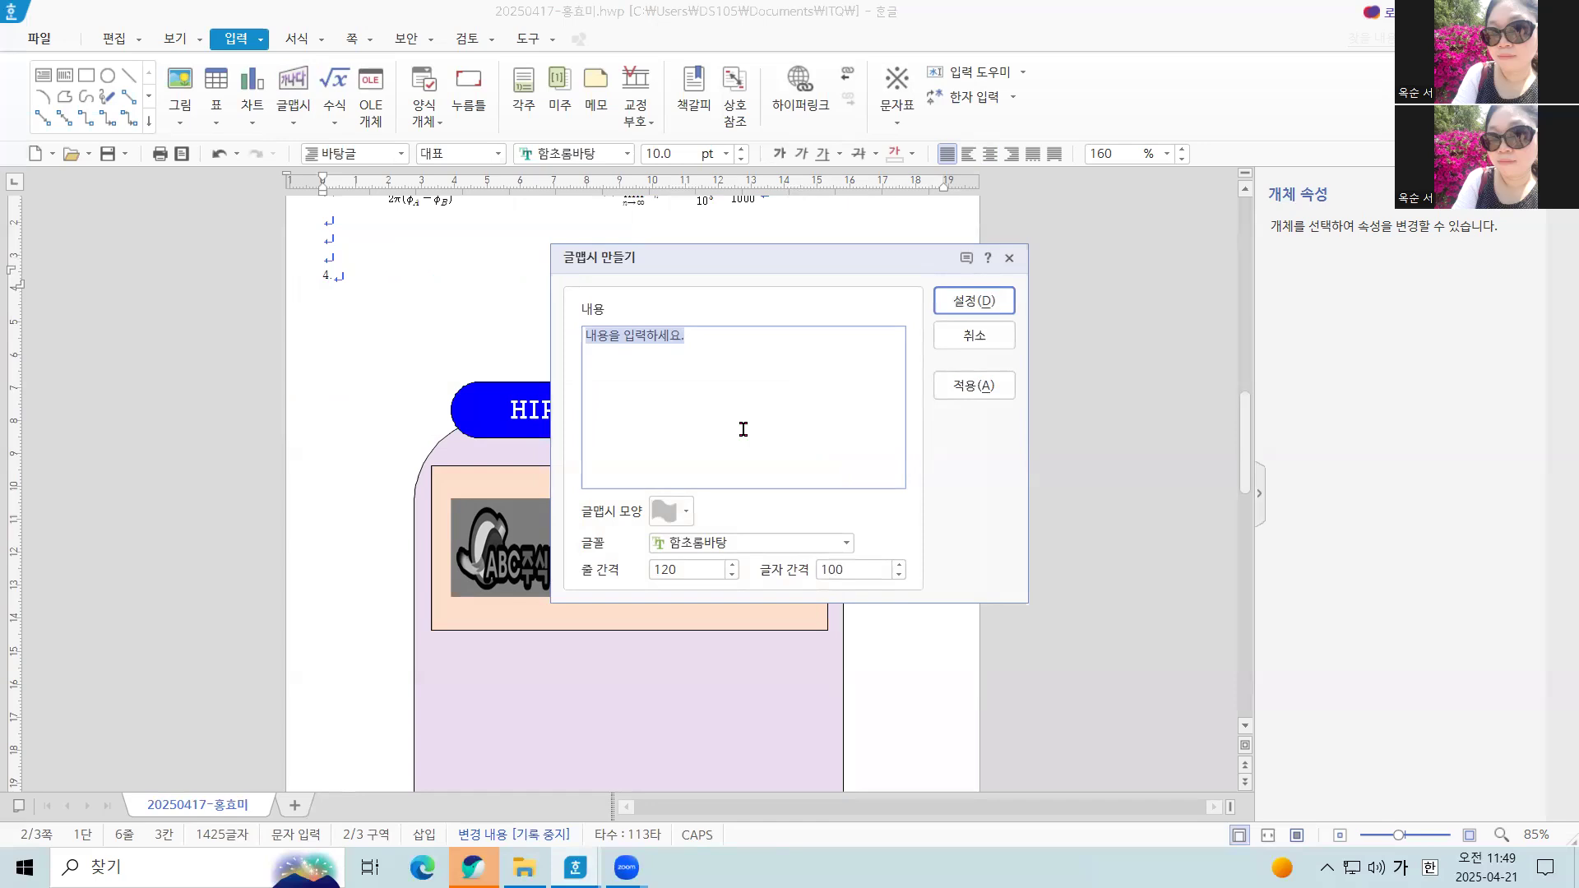
text(보건일)
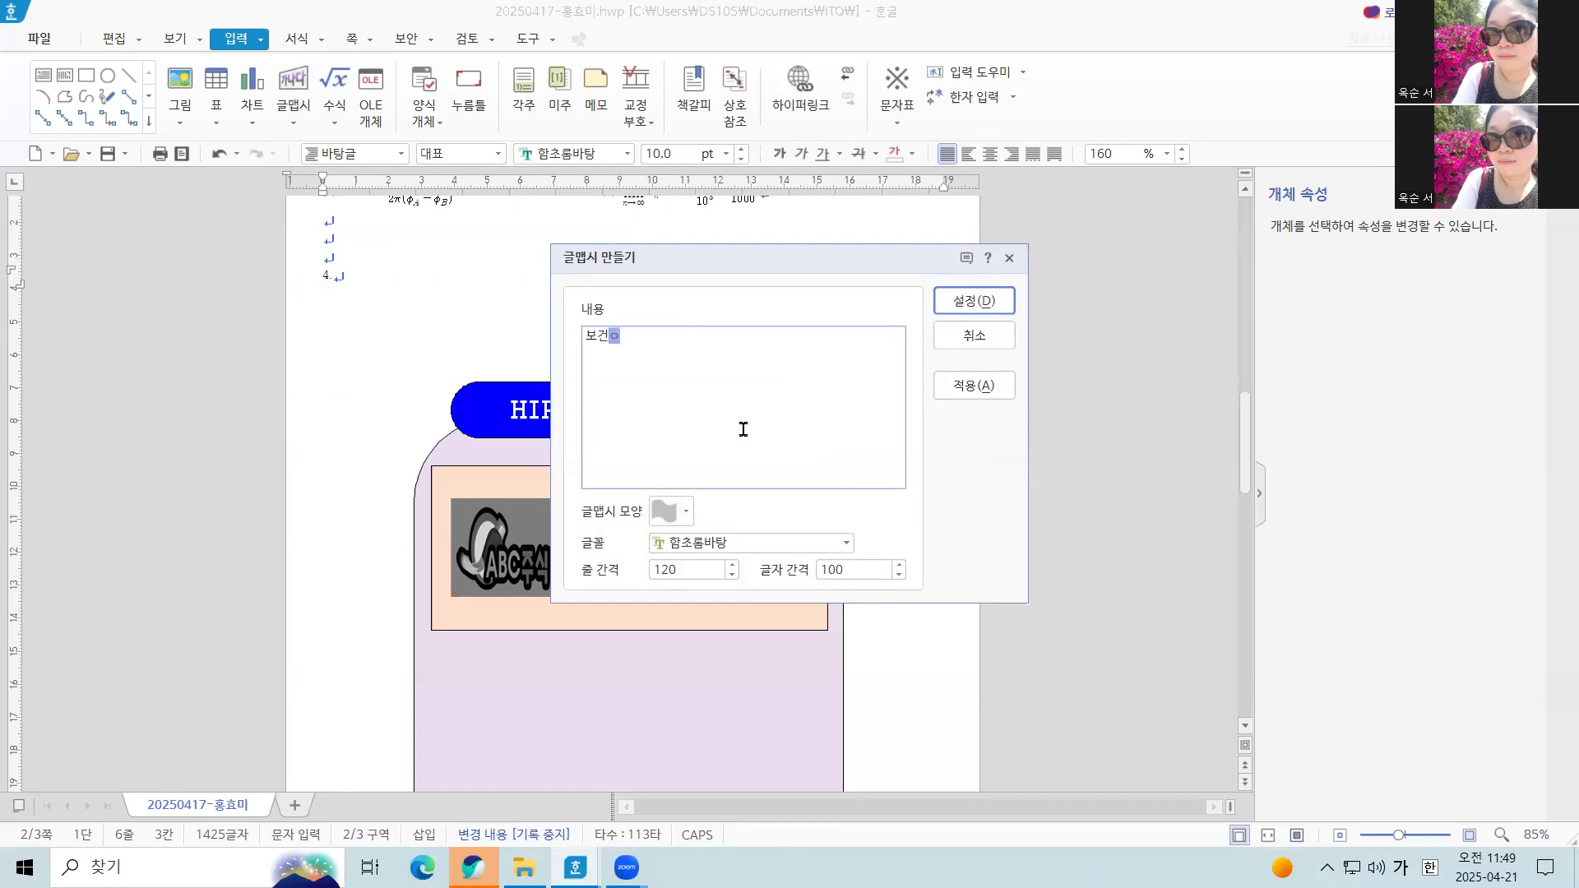
text(료)
Give the WordArt the 갈매기형 수장 shape and the 돋움 font, and insert it into the document
click(686, 512)
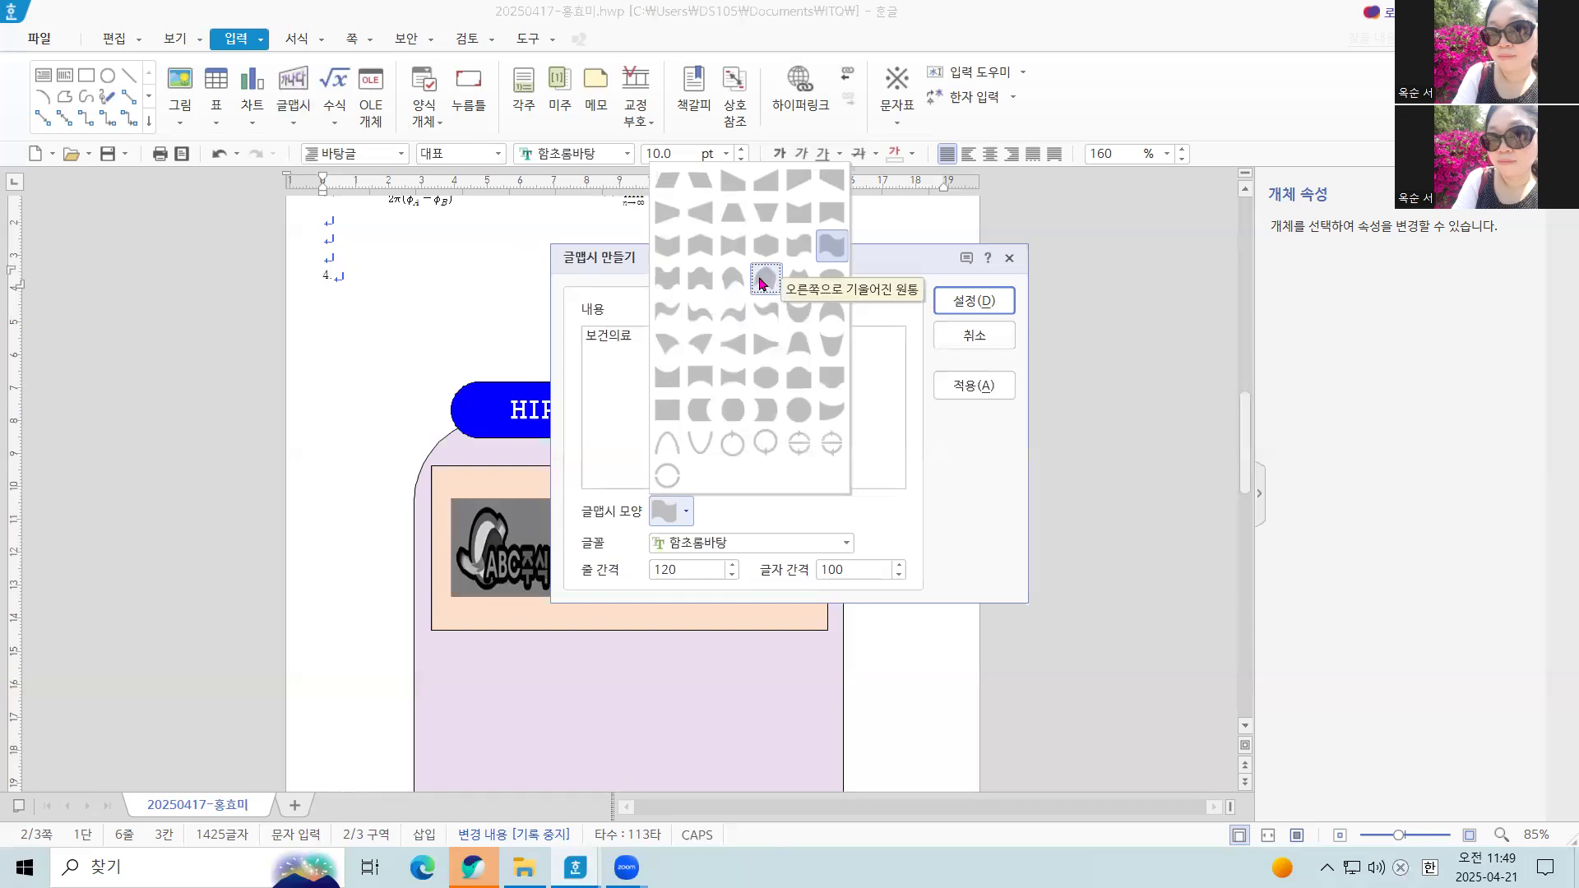
click(695, 251)
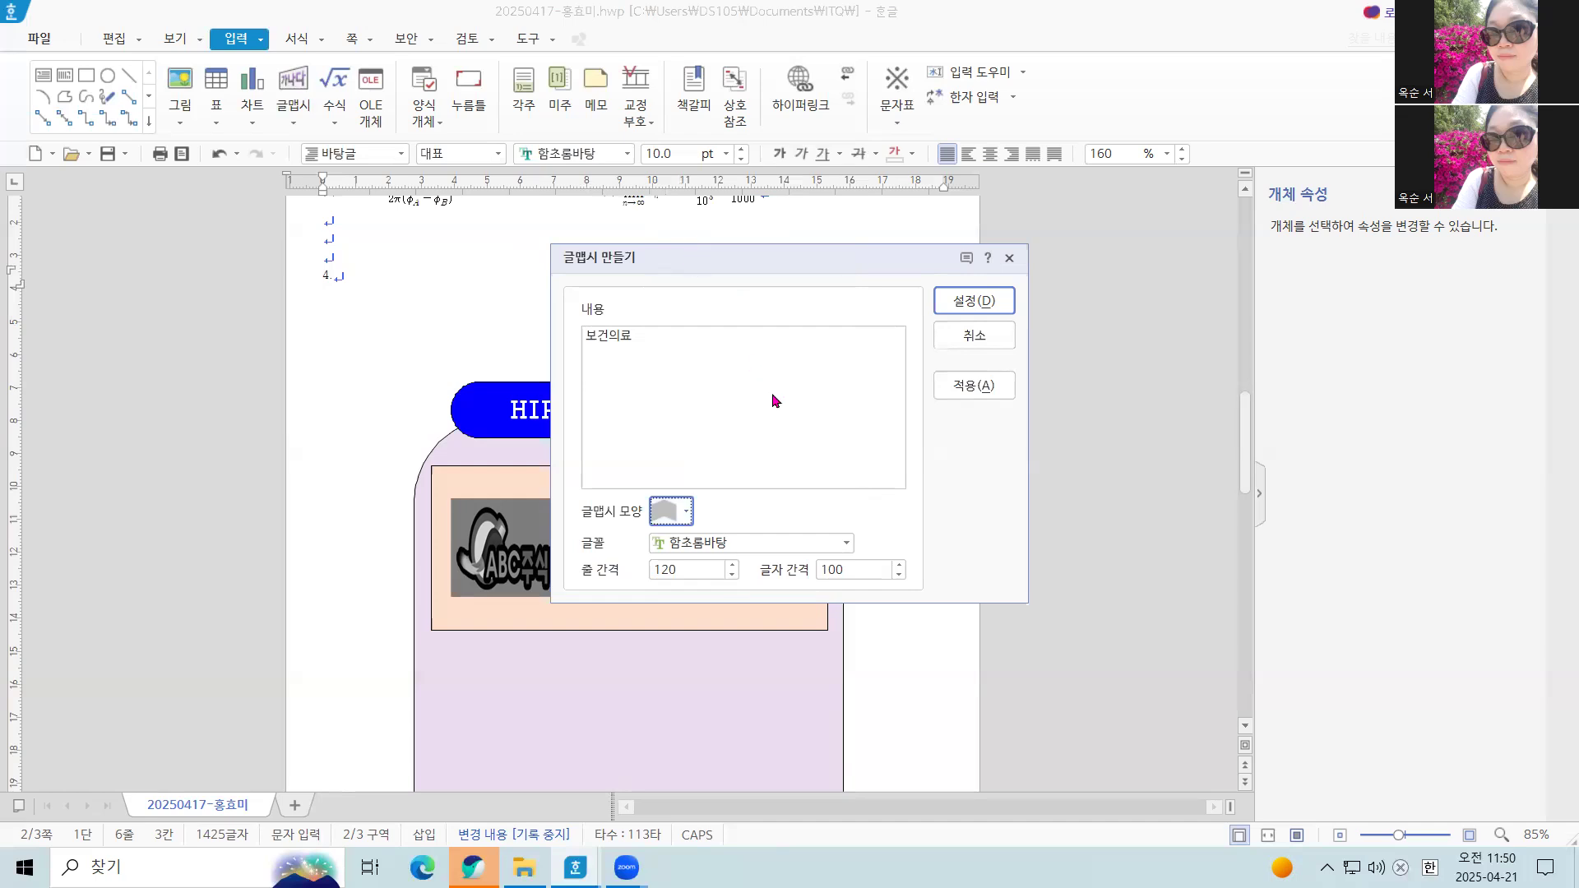
double_click(845, 545)
click(845, 544)
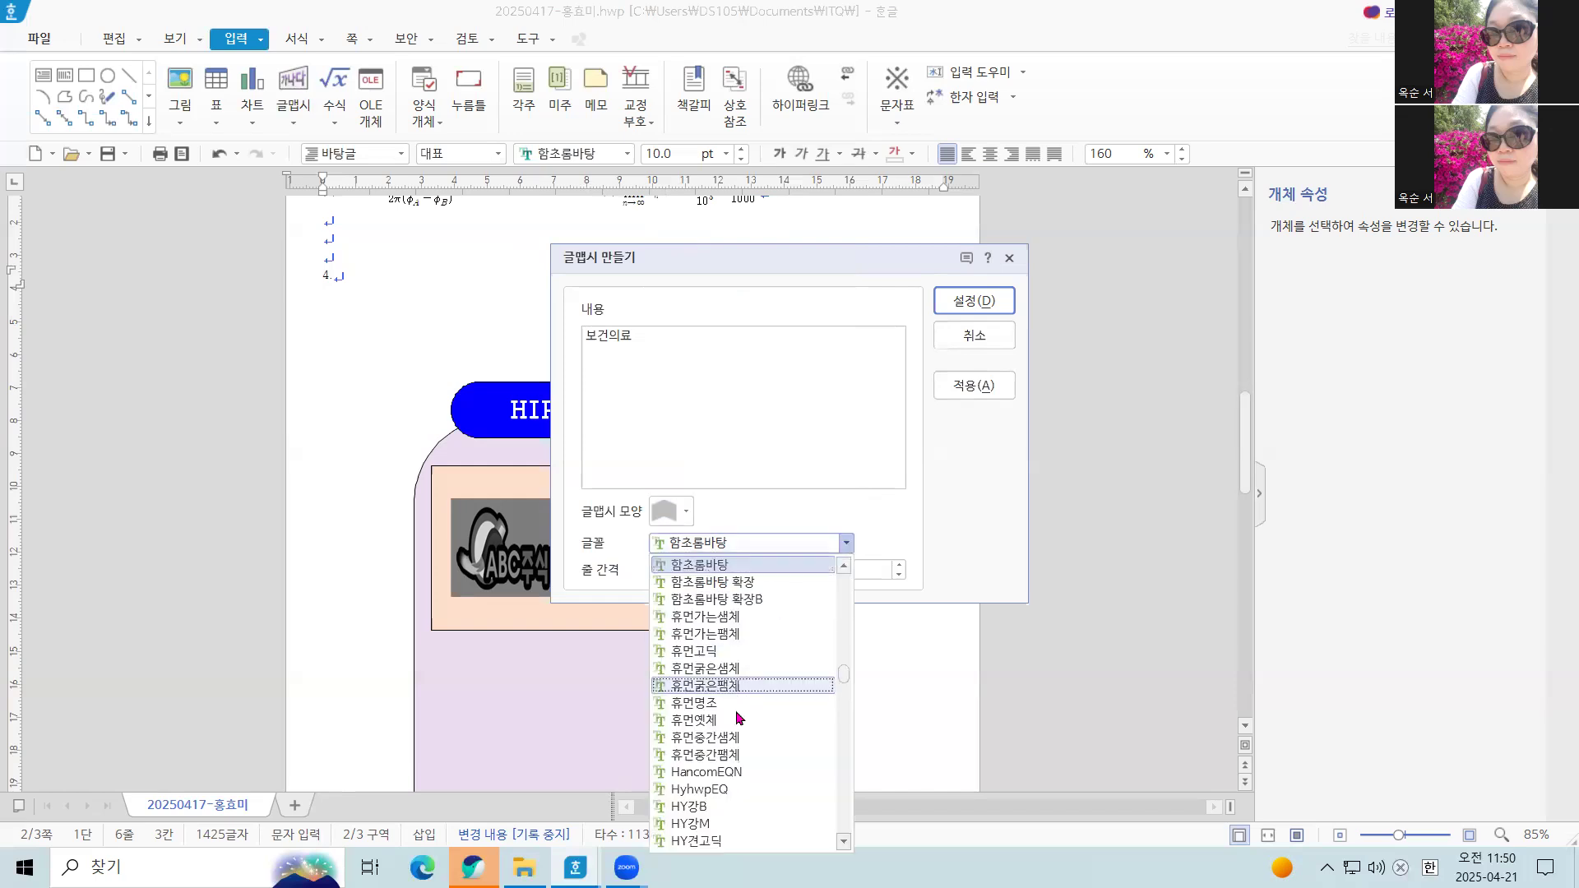
scroll(739, 718, up, 15)
scroll(728, 670, up, 1)
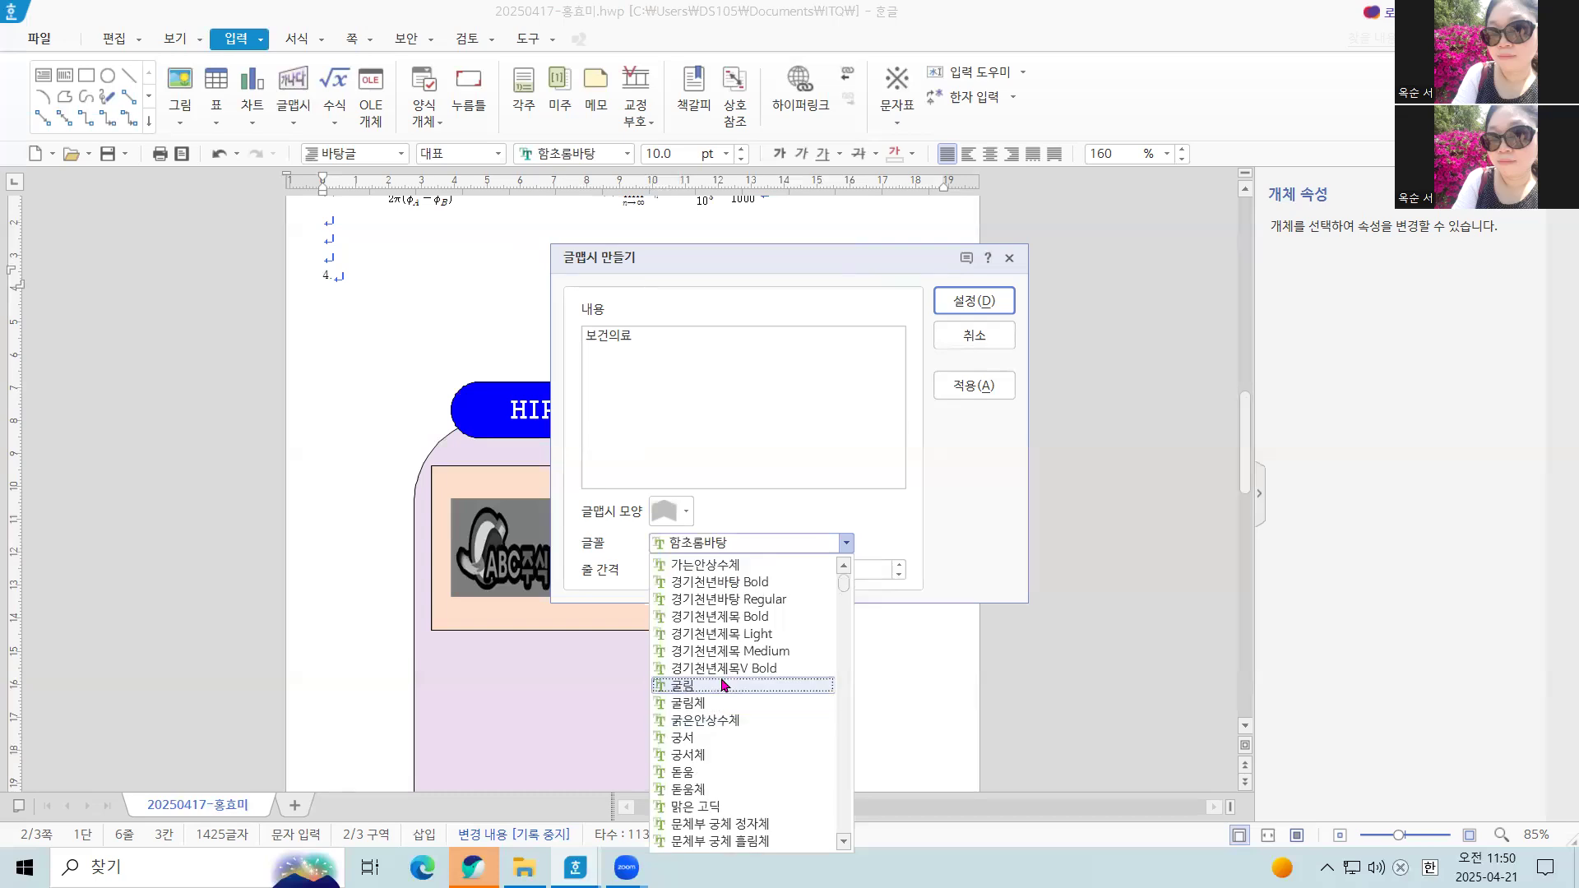
click(728, 774)
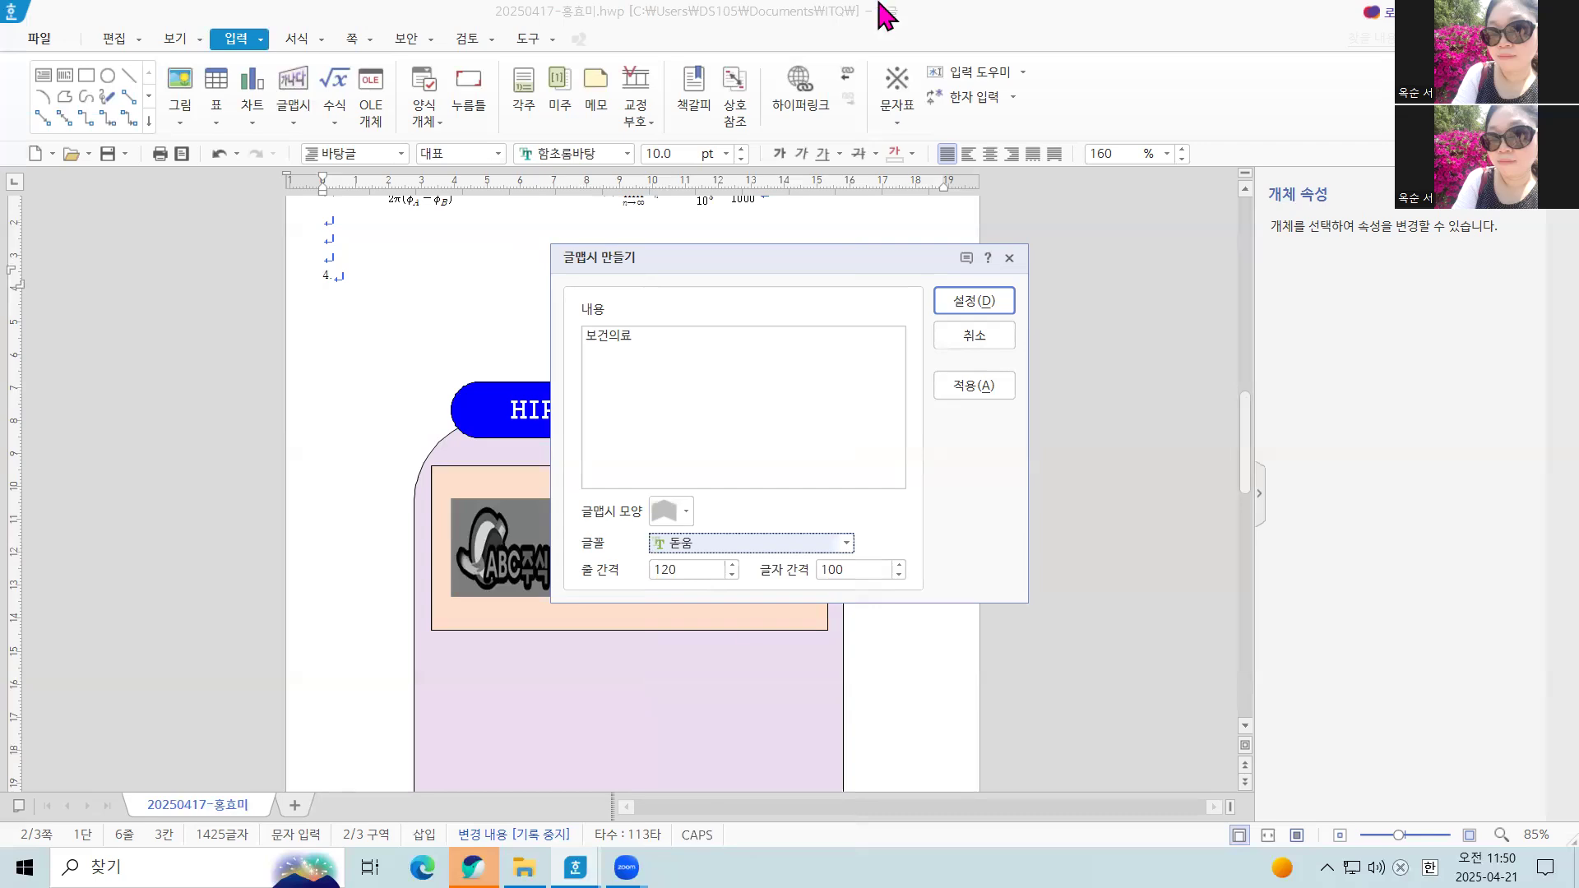
click(980, 307)
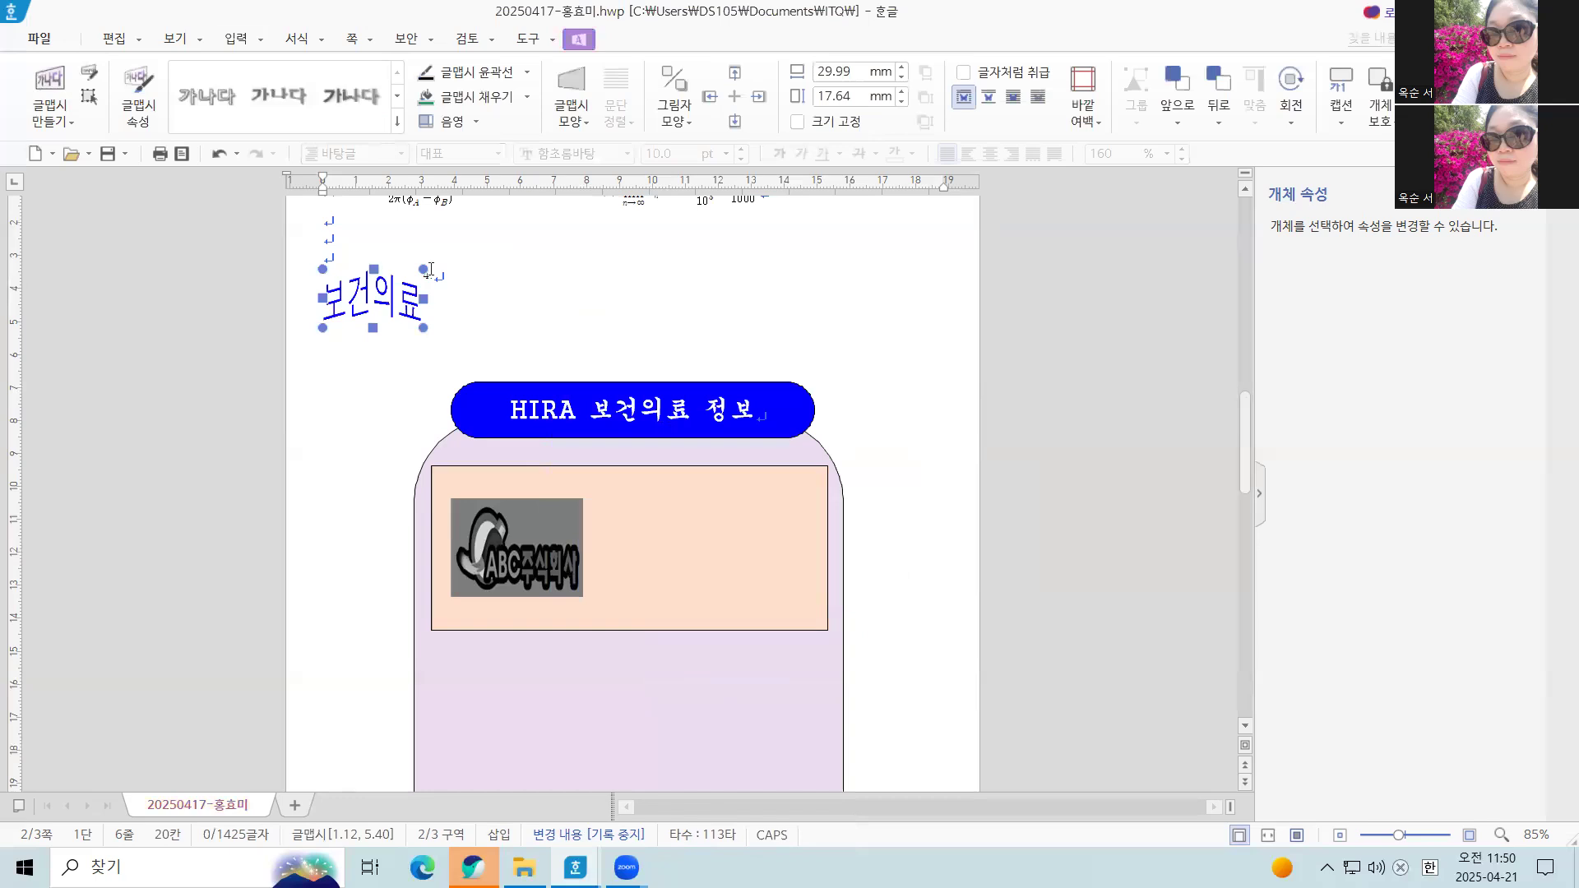
Try to move the 보건의료 WordArt into the peach rectangle beside the logo, and undo the move
scroll(334, 321, up, 3)
drag(438, 403, 727, 661)
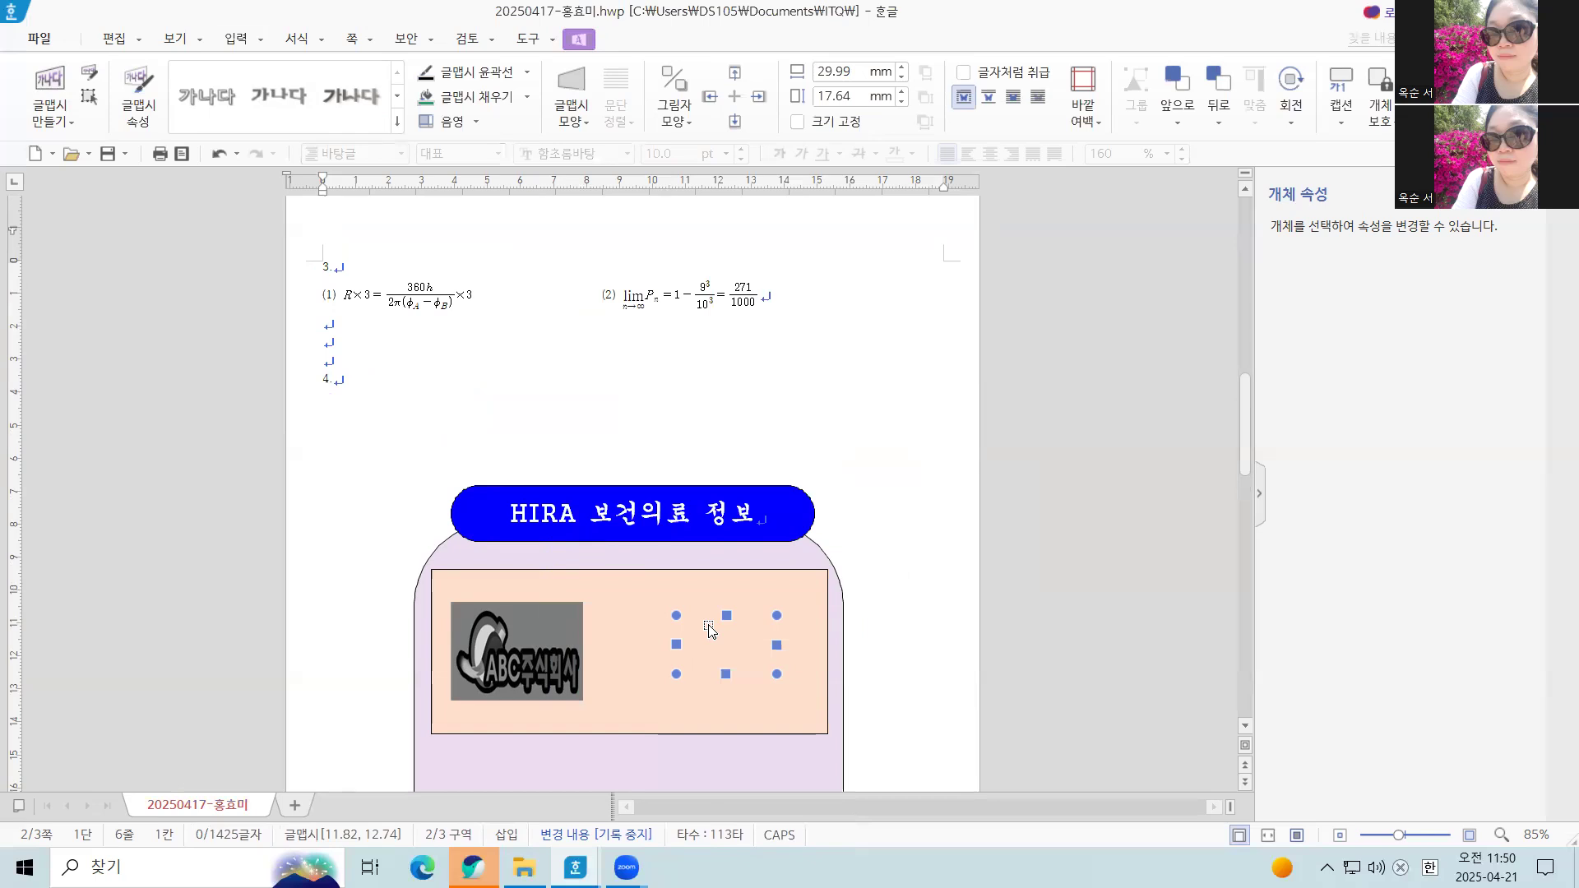
key(ctrl+z)
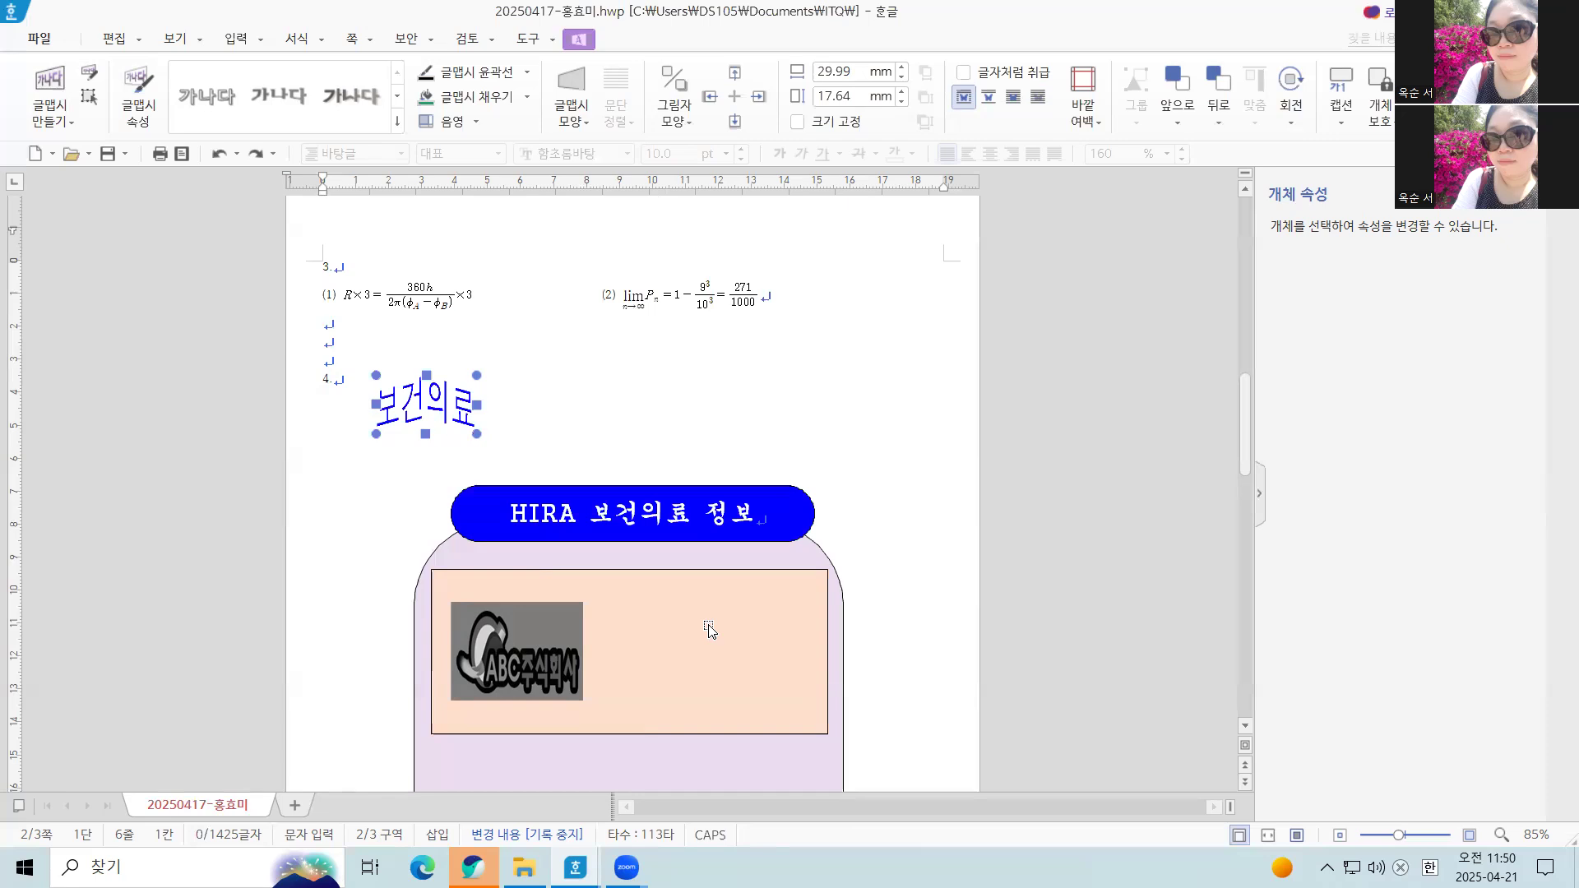
Set the 보건의료 WordArt to a fixed size of 50 mm wide by 35 mm high, placed in front of the text
double_click(424, 408)
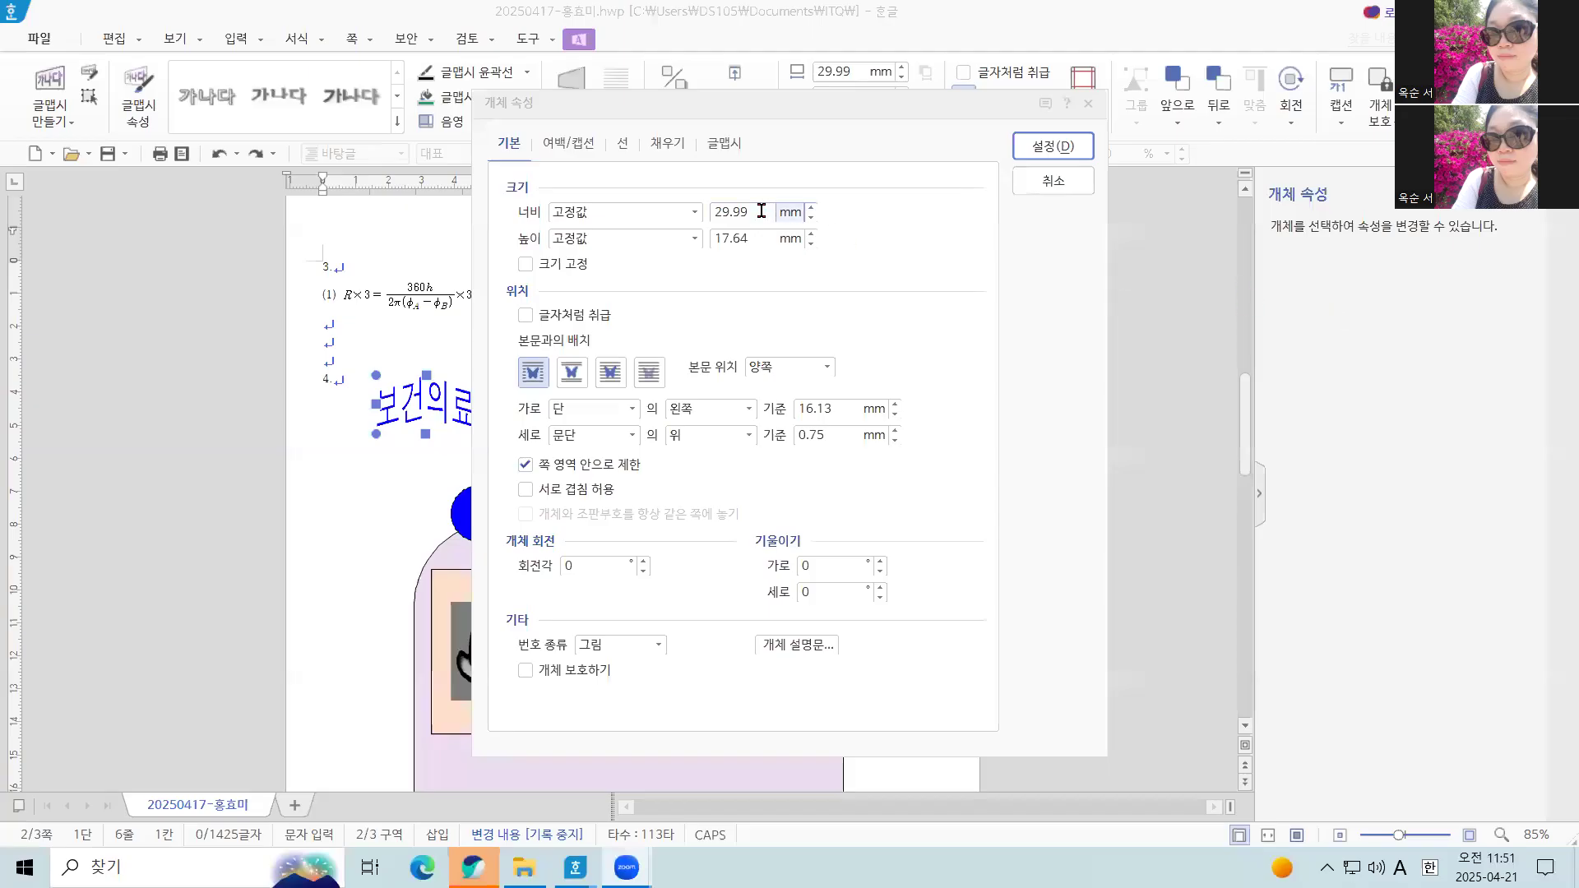
click(576, 198)
text(50)
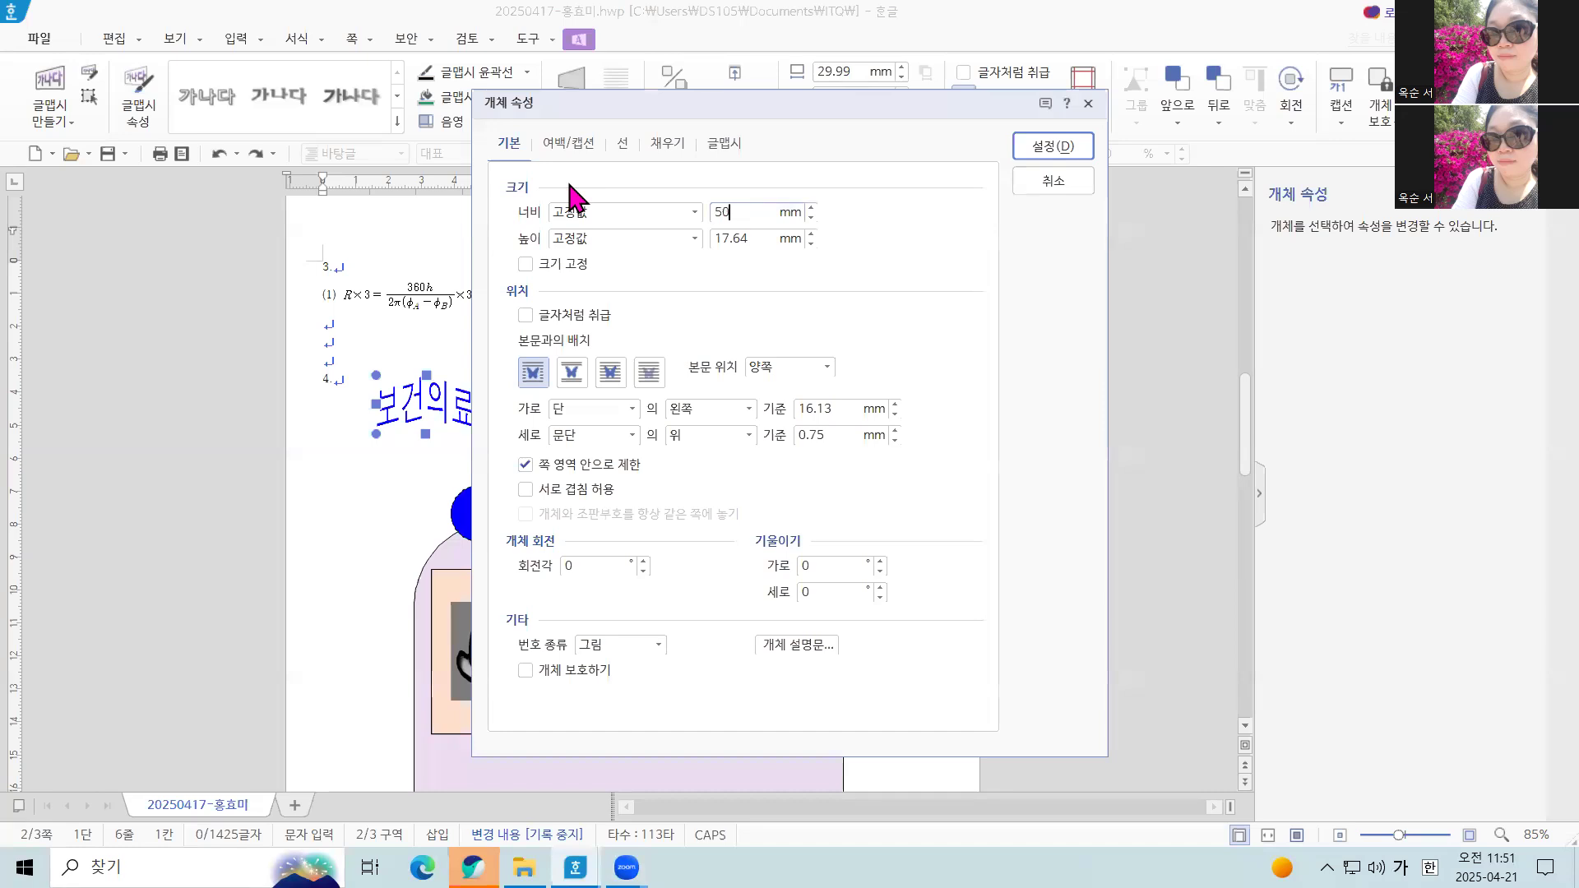
key(Tab)
text(30)
key(BackSpace)
text(5)
click(526, 264)
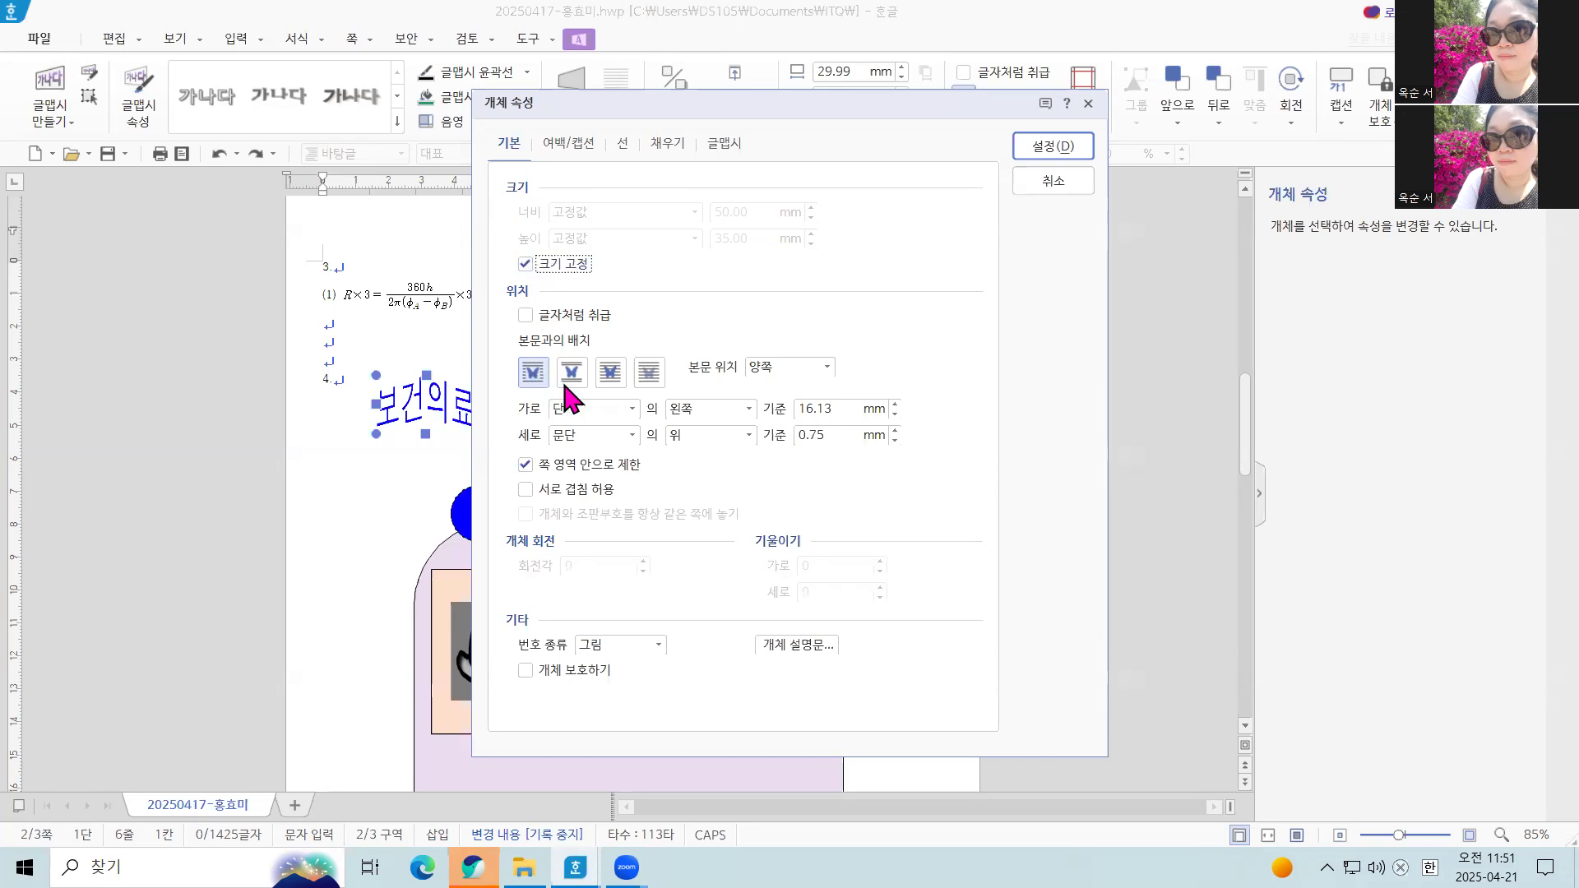
click(609, 376)
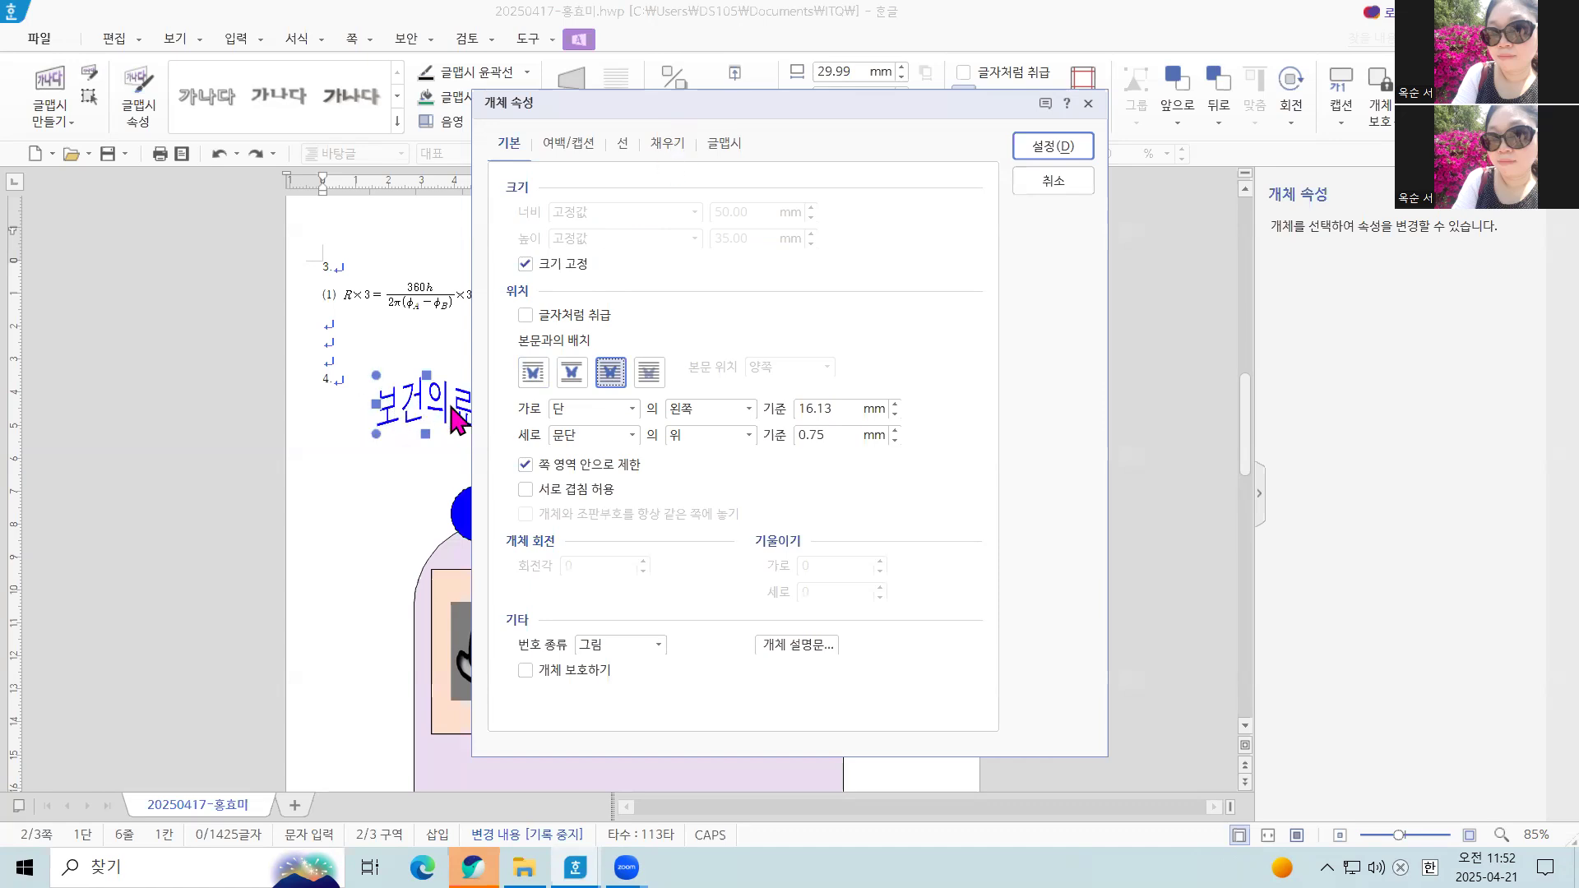
Fill the 보건의료 WordArt with solid red and apply the object properties
click(666, 143)
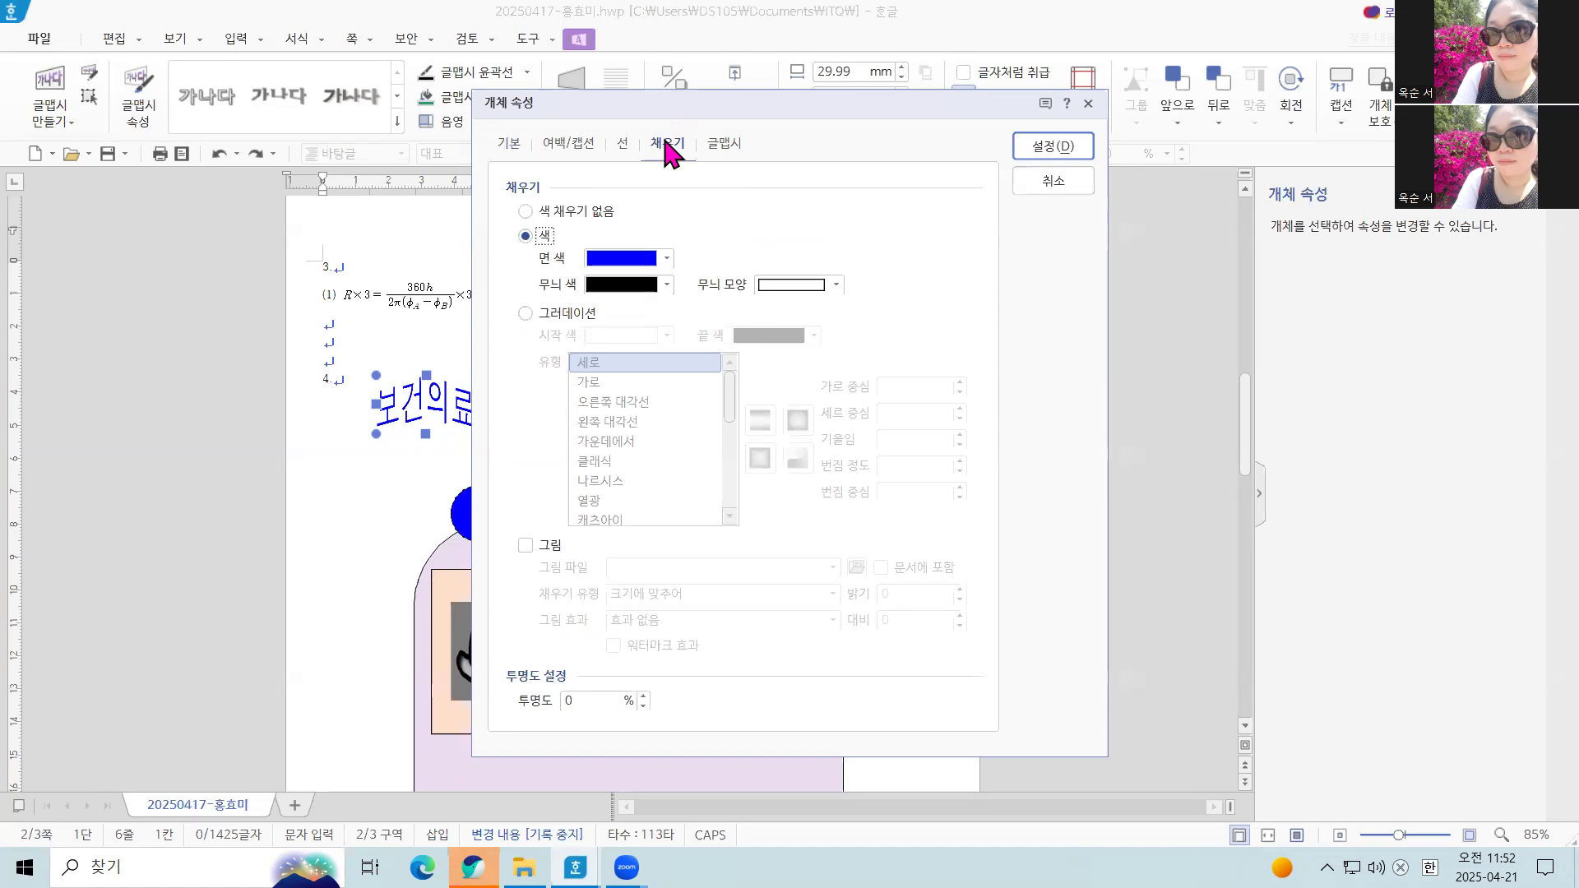
click(663, 260)
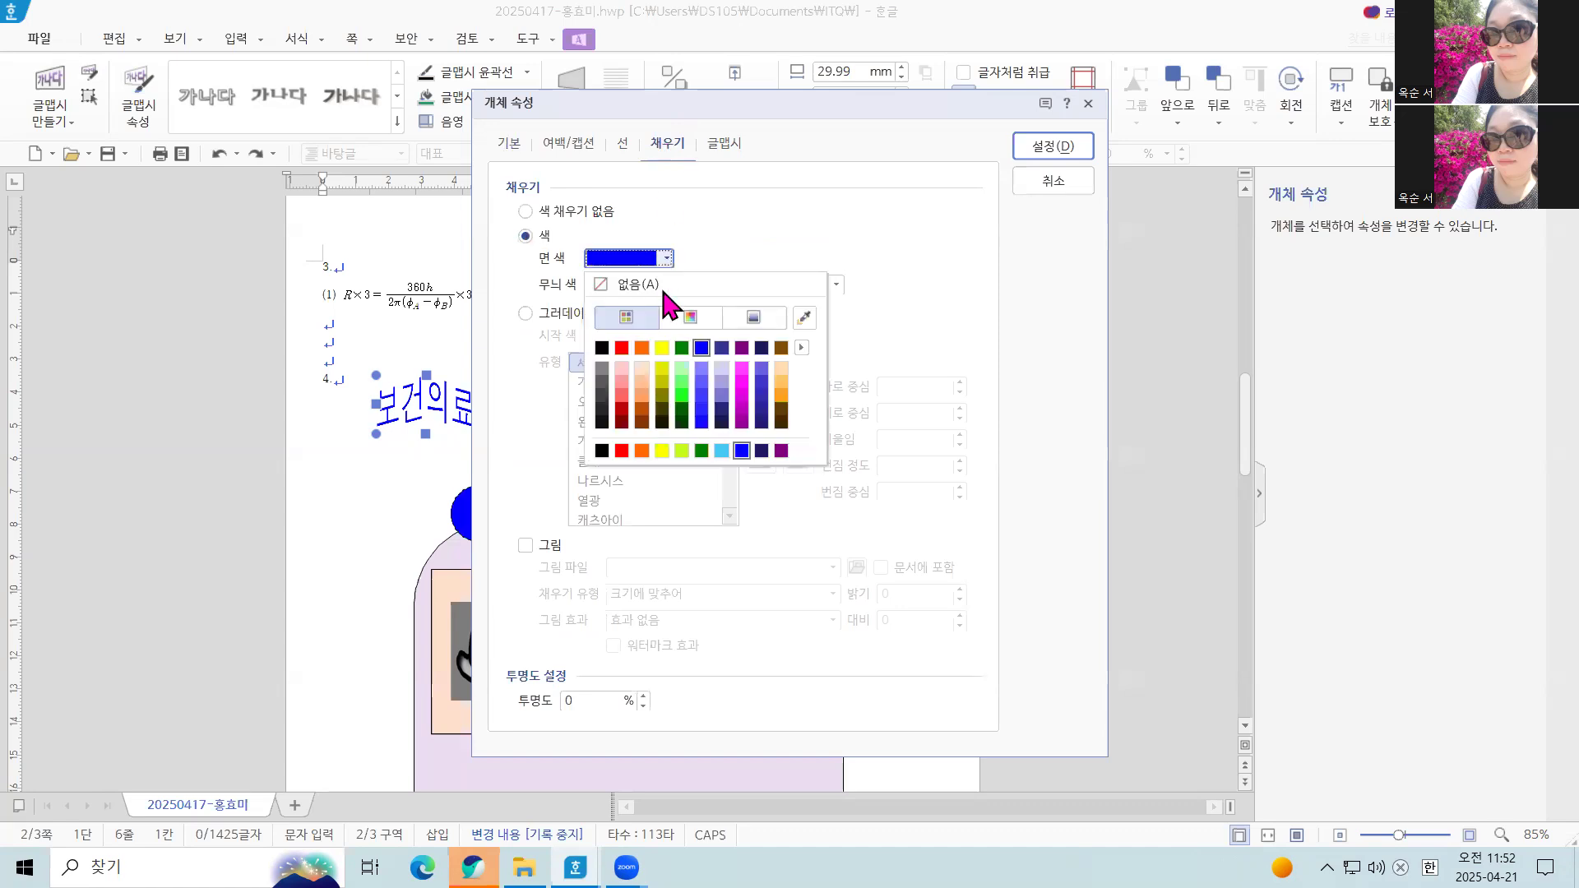
click(622, 349)
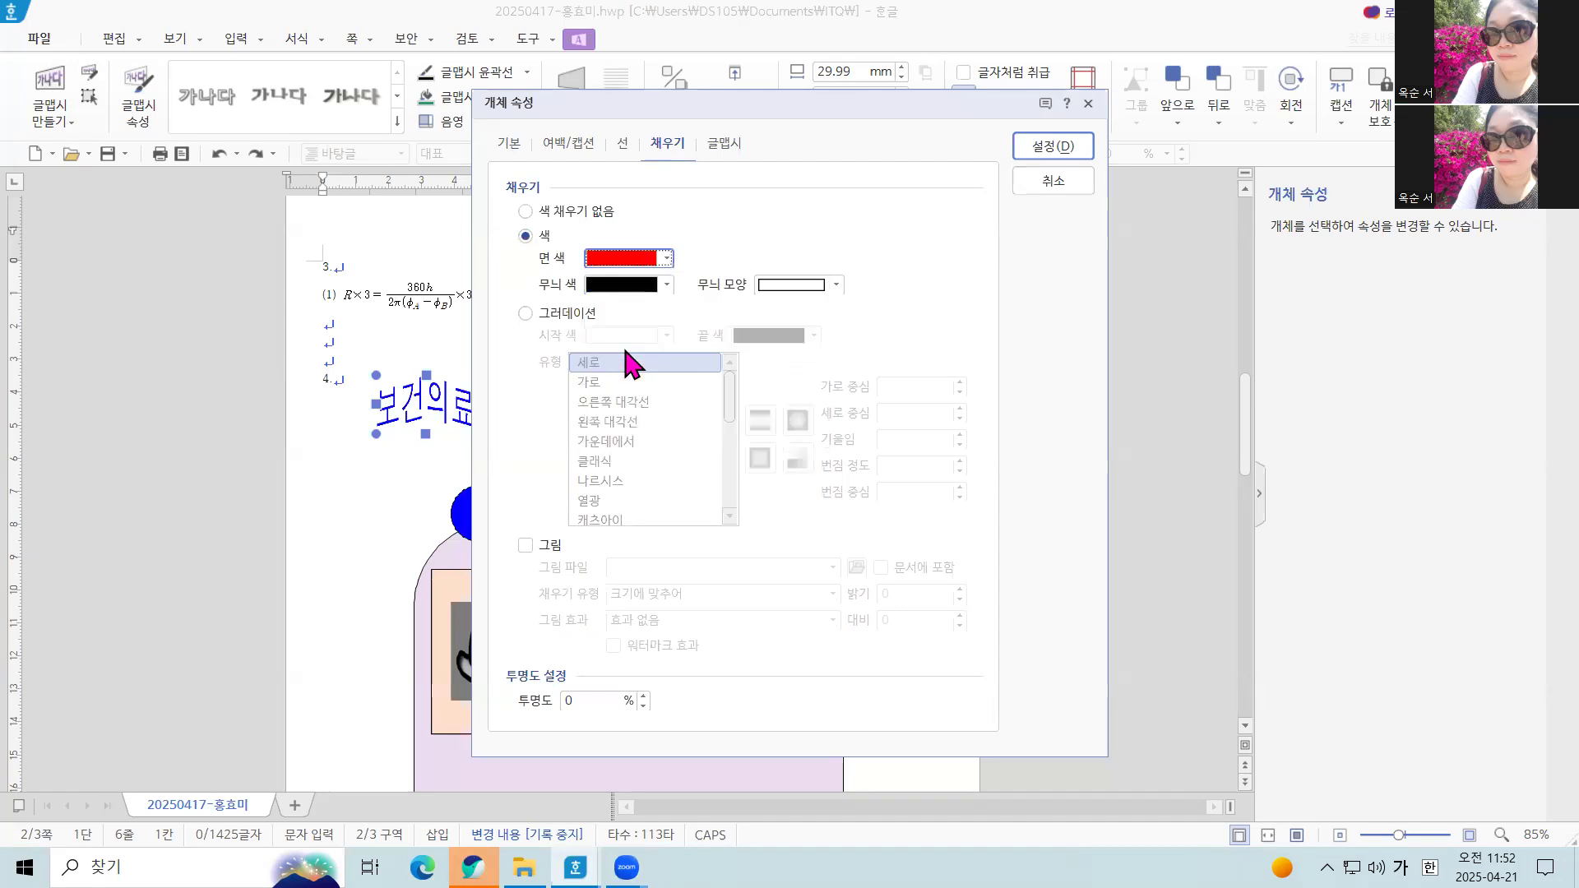
click(678, 140)
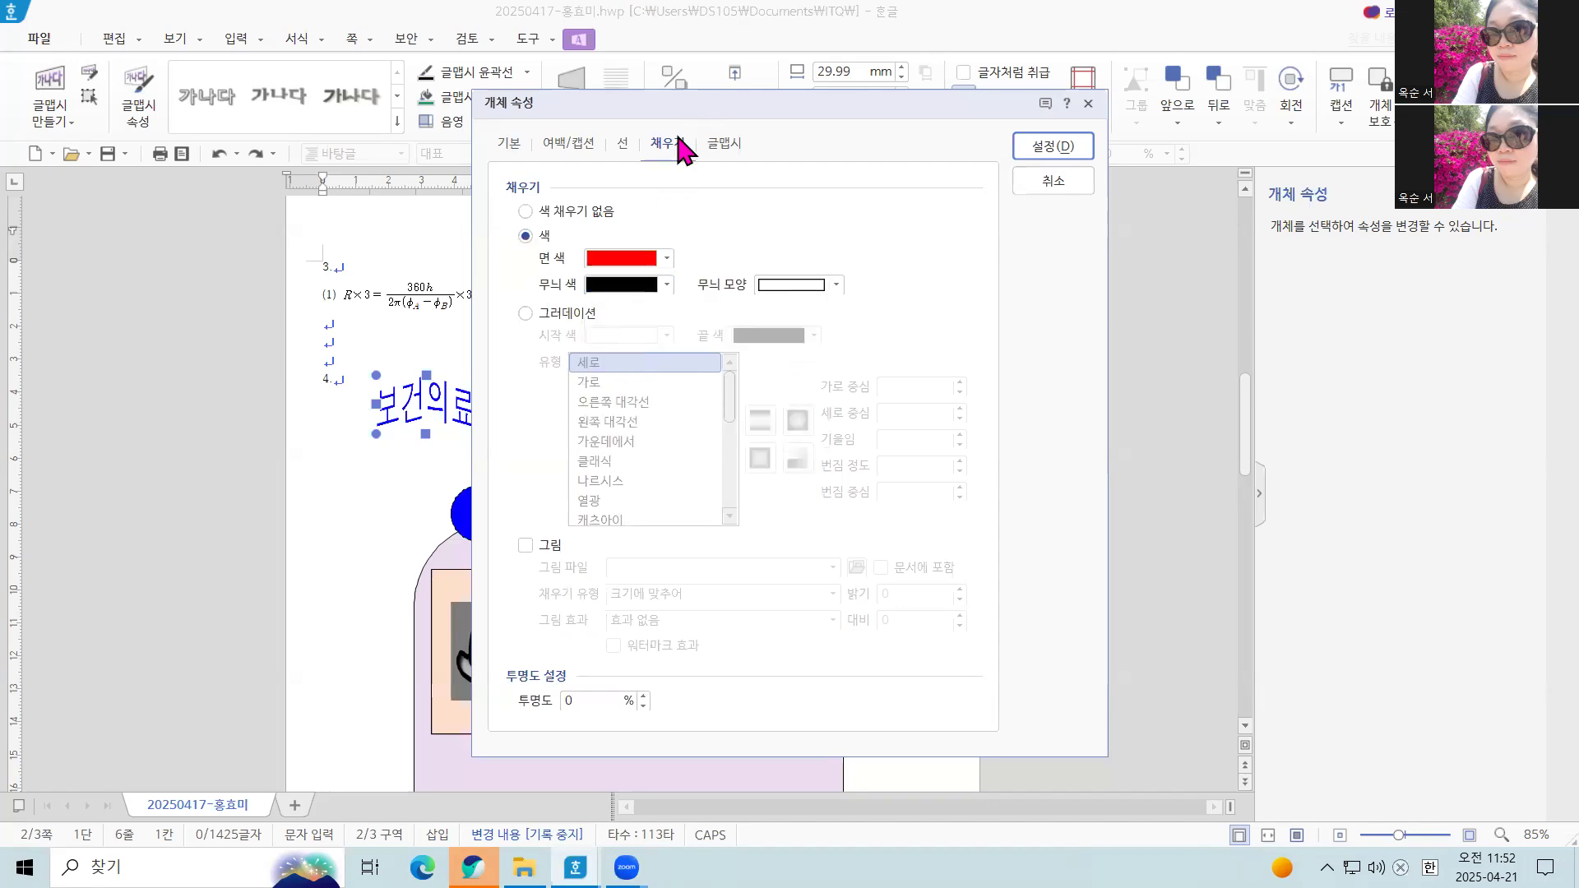
click(666, 258)
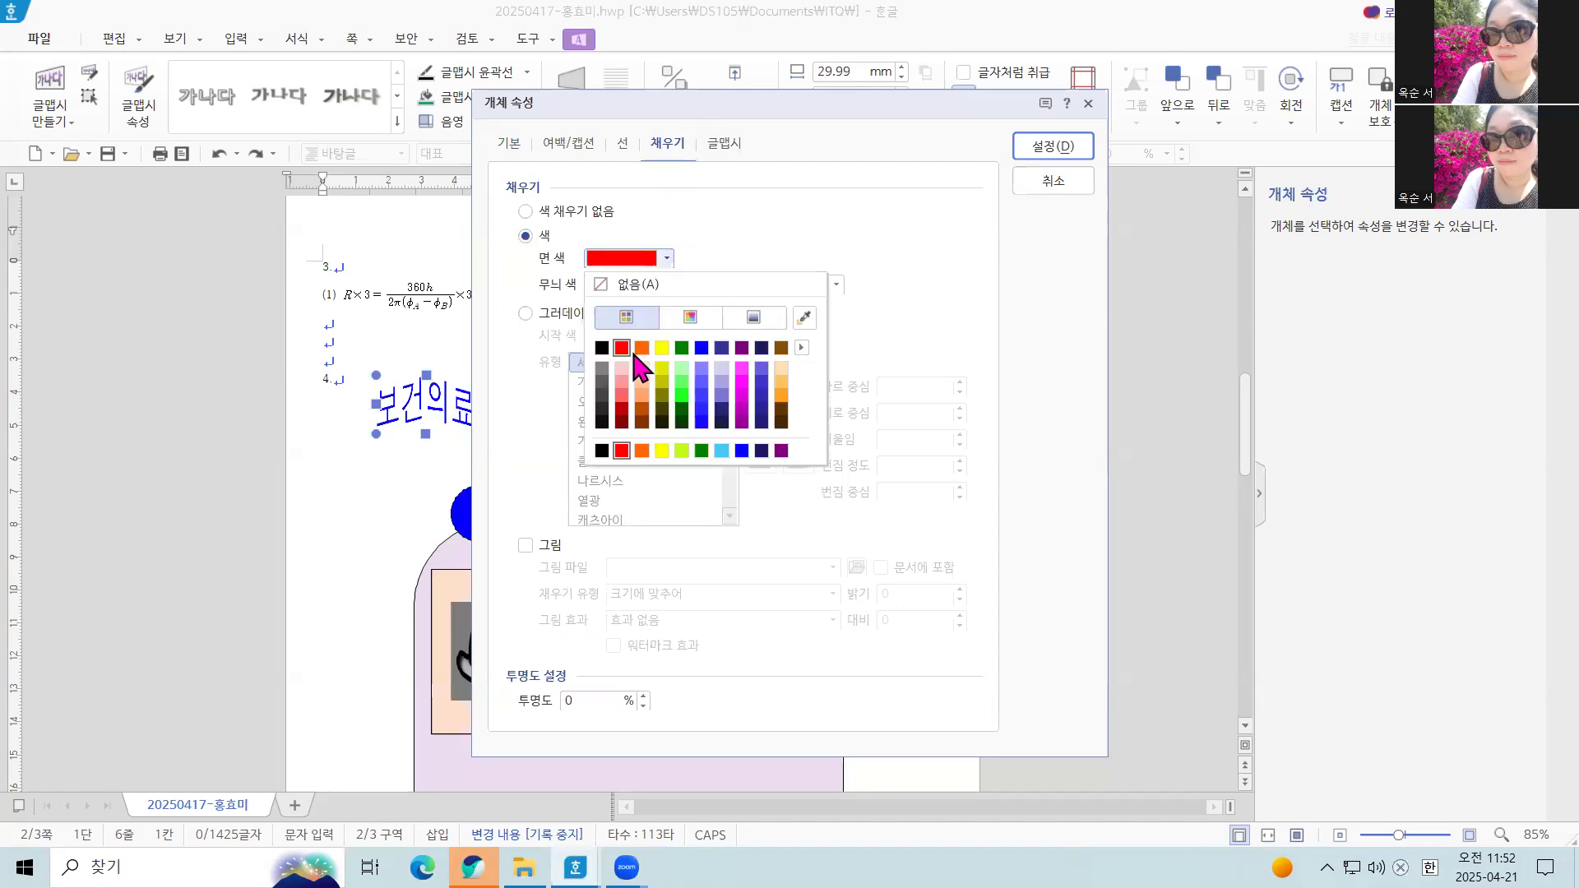
click(622, 347)
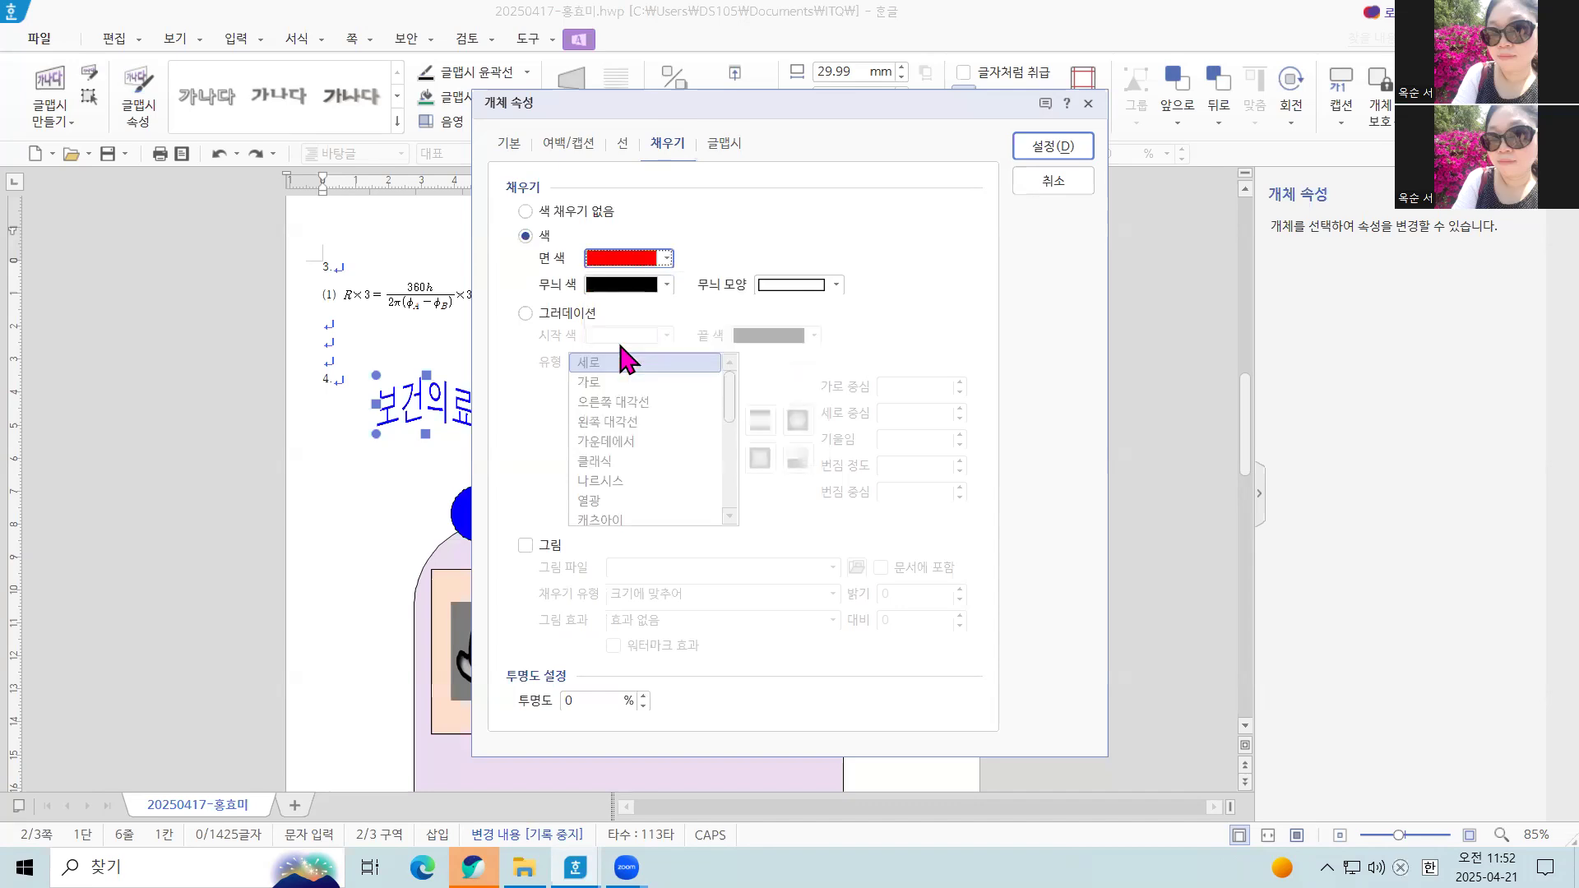
click(1069, 148)
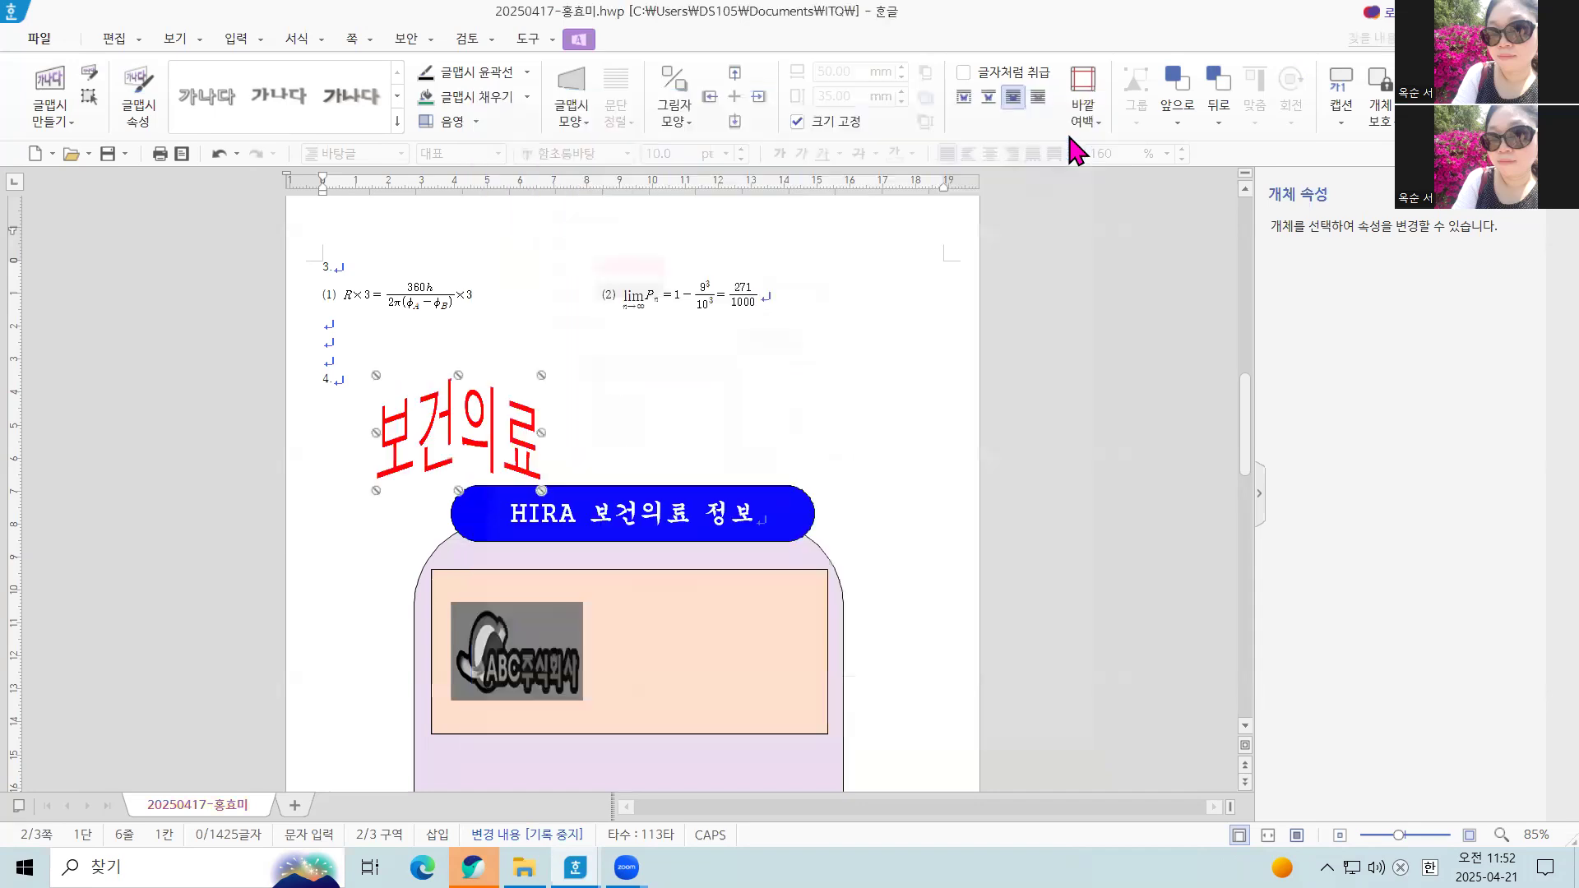
Move the 보건의료 WordArt into the peach rectangle beside the logo and bring it to the very front
drag(468, 431, 712, 655)
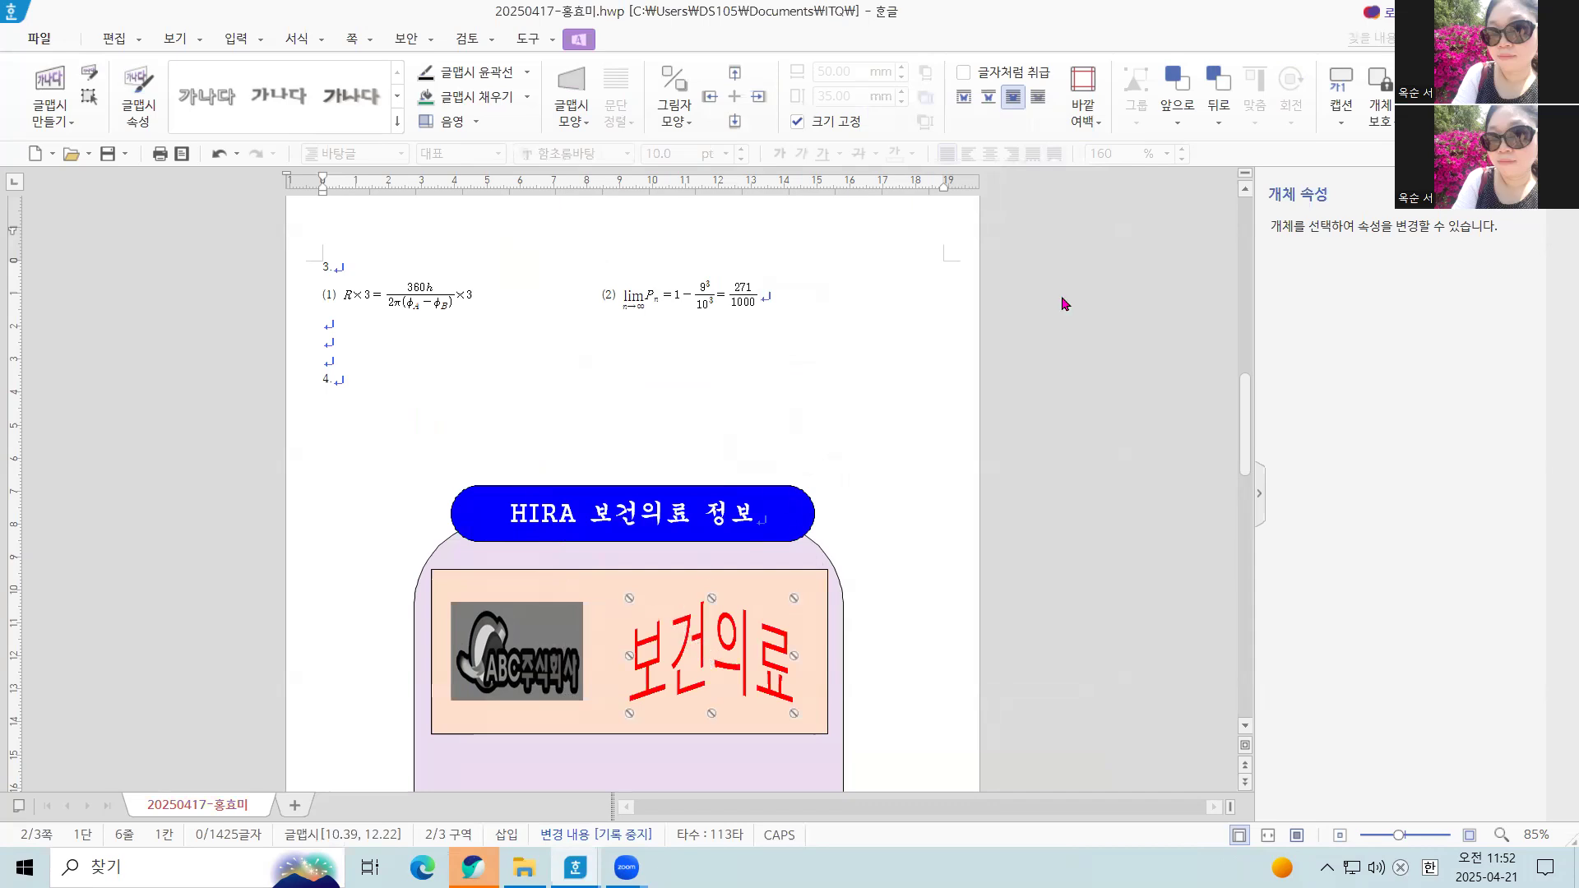
click(1178, 122)
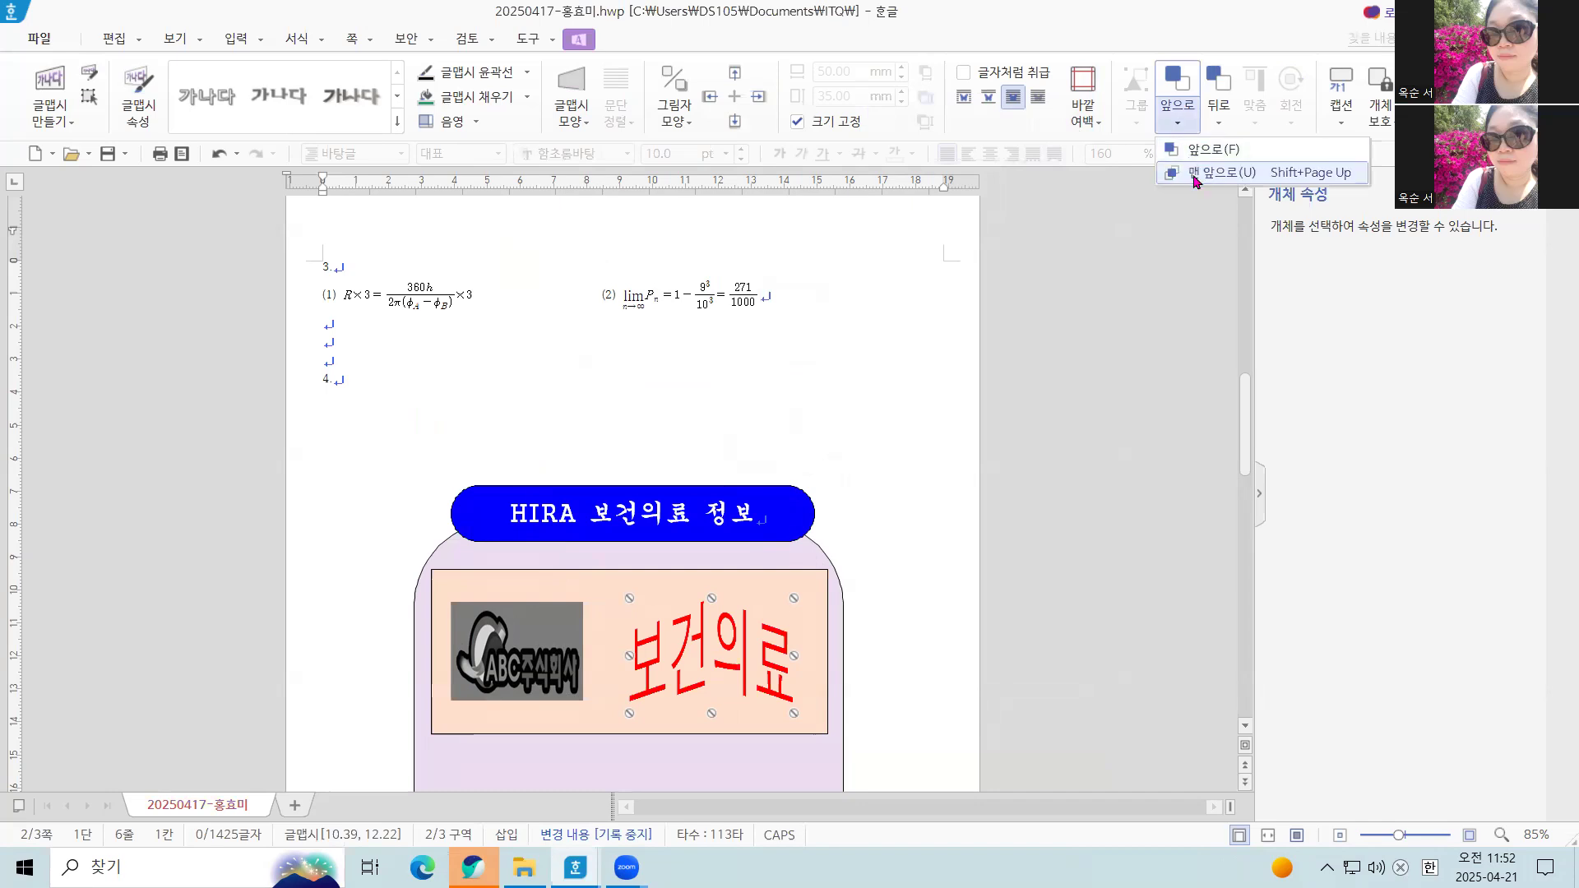
click(1197, 173)
click(962, 529)
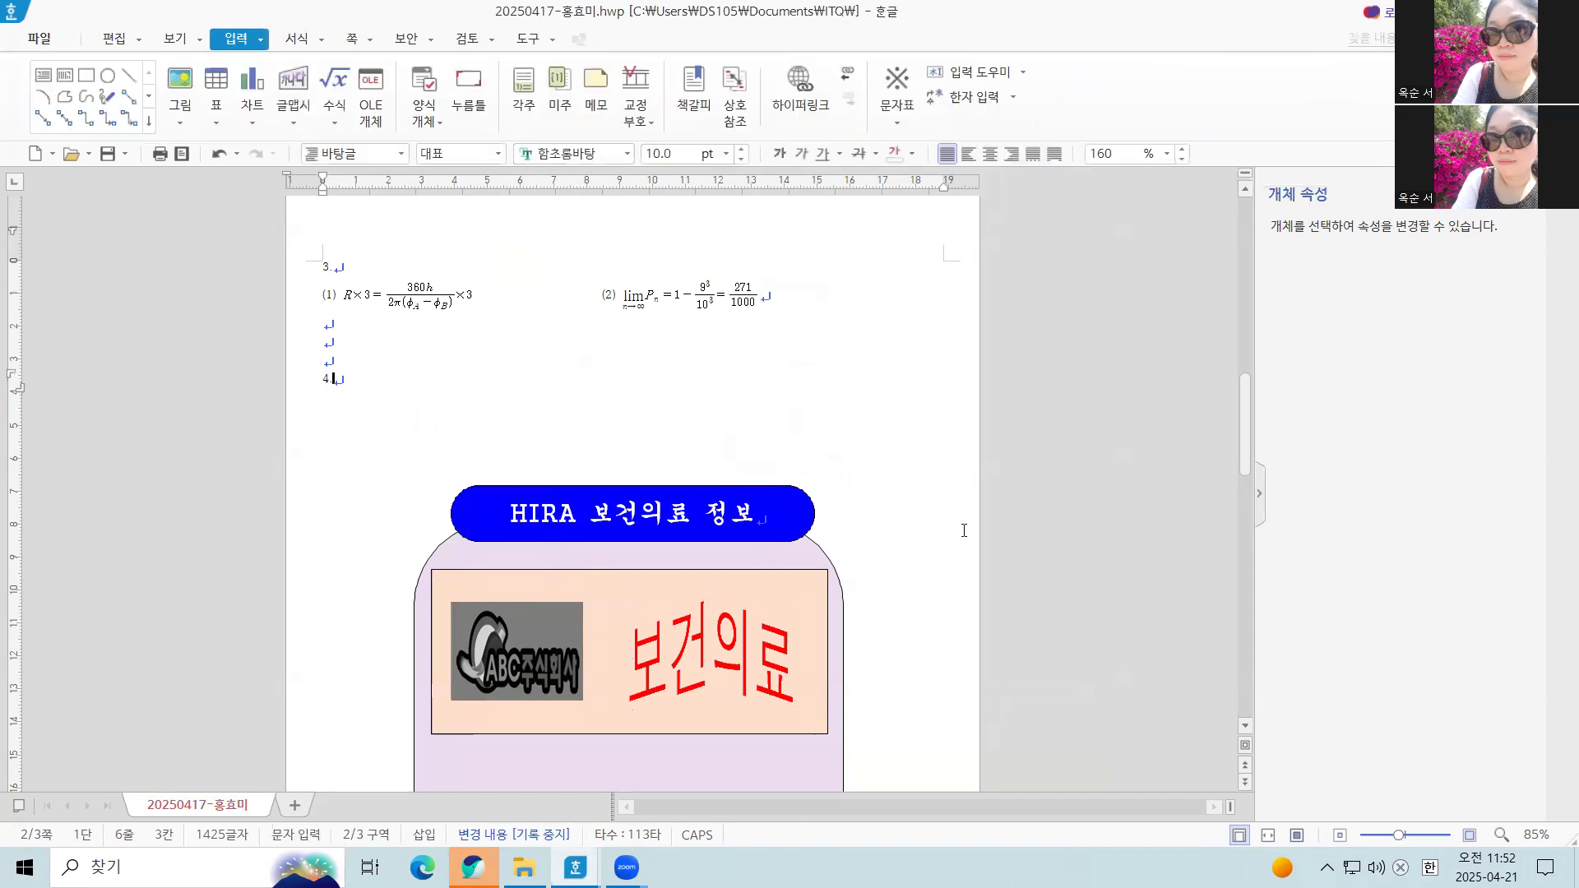
Draw a small rectangle about 11 by 14 mm below the logo inside the lavender shape, and nudge it slightly upward
scroll(933, 493, down, 3)
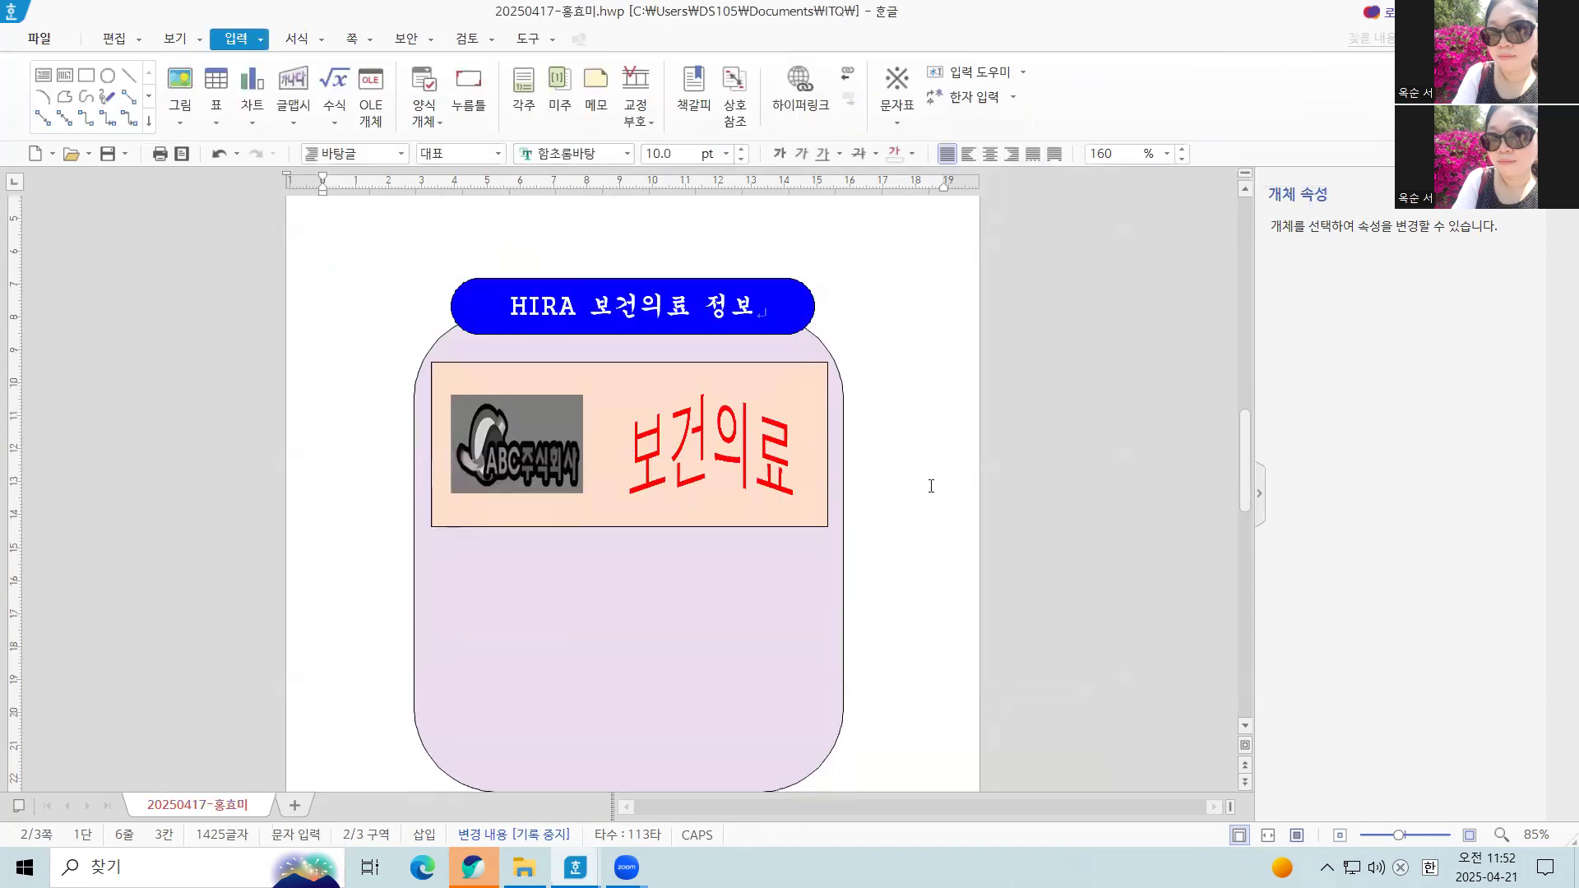
scroll(931, 487, down, 1)
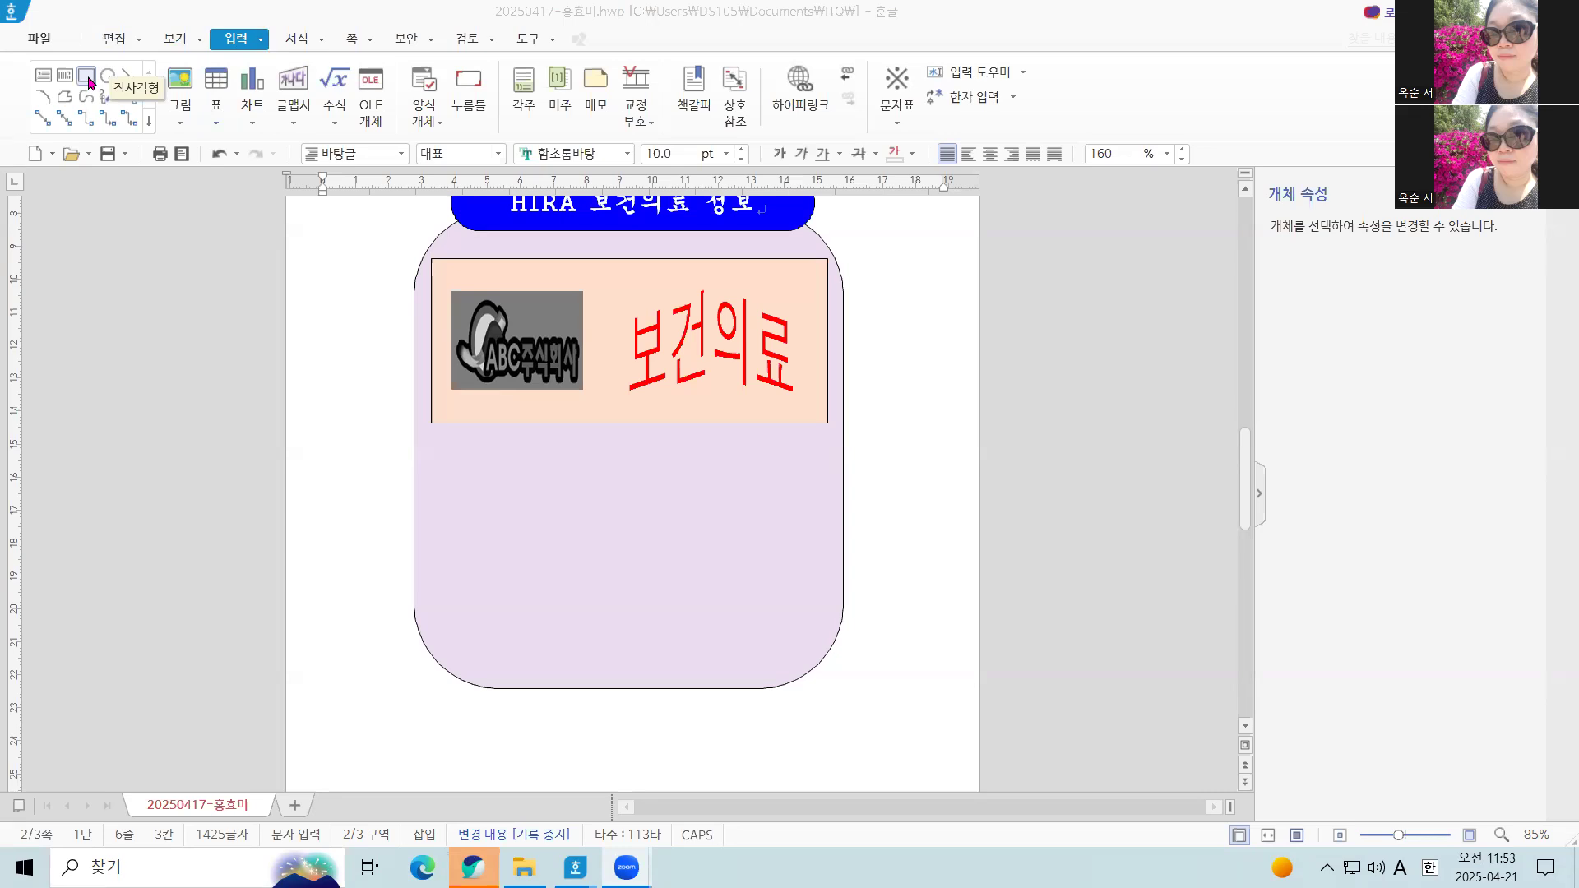
click(87, 77)
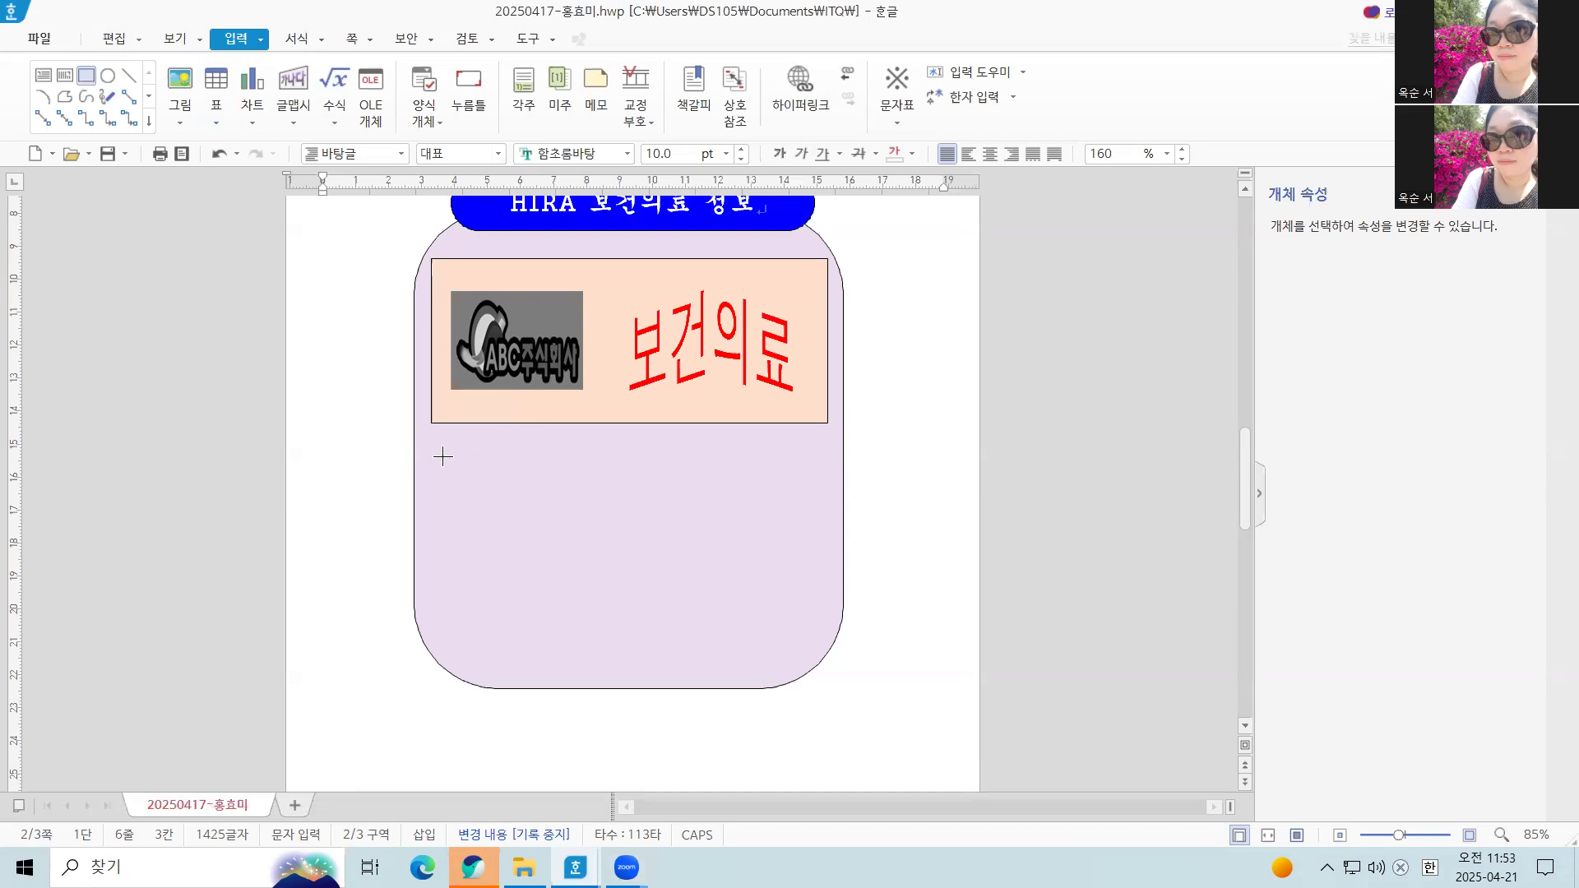
drag(457, 450, 495, 499)
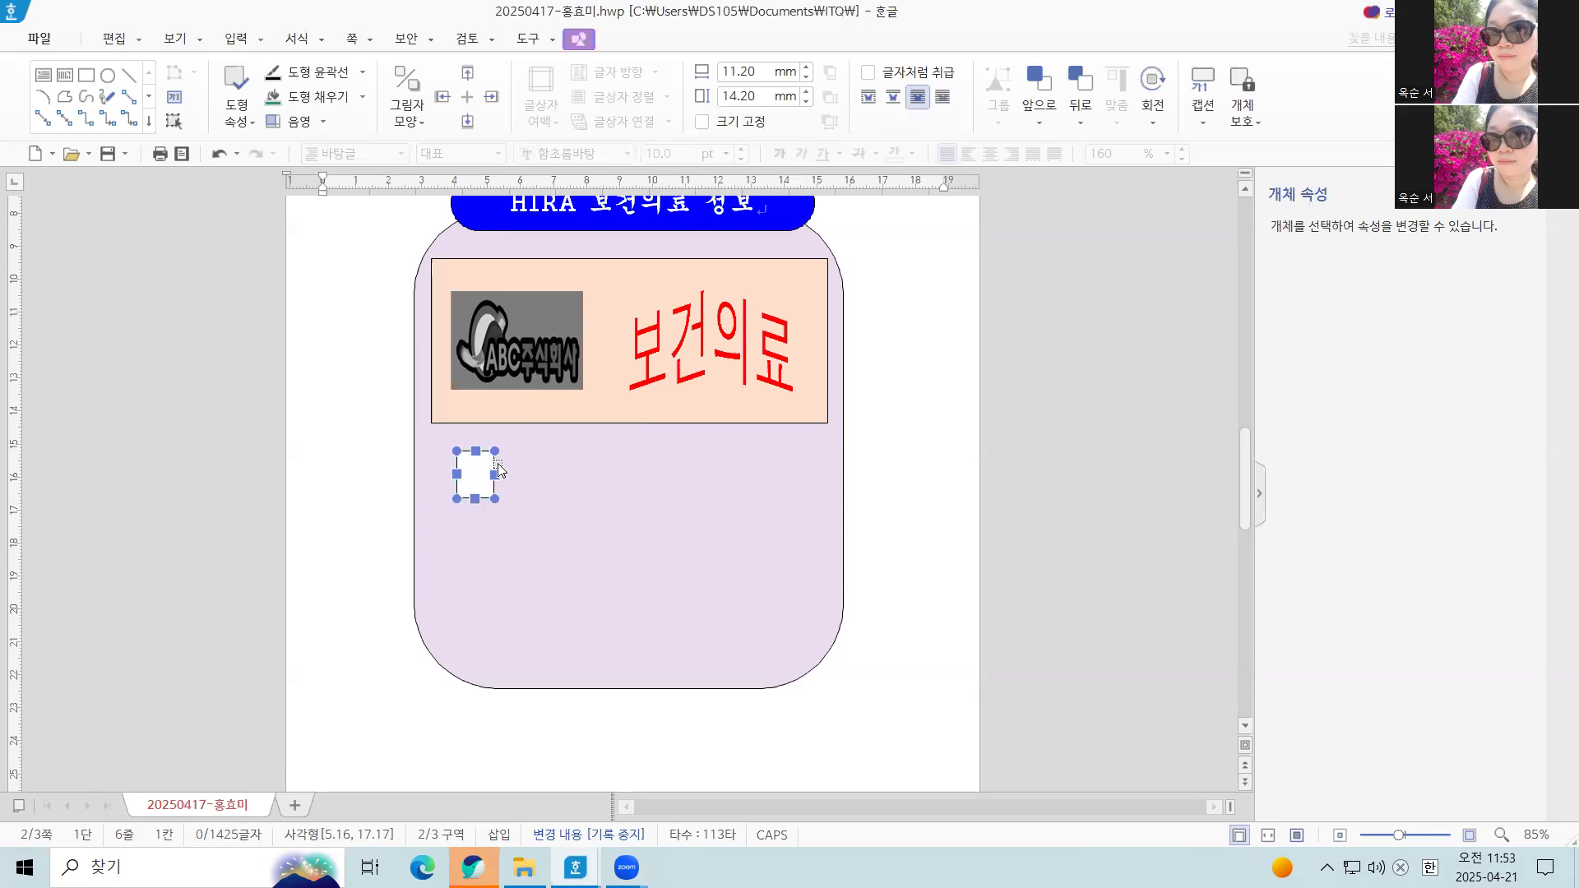
key(Up)
key(Up)
key(Up)
key(Up)
key(Up)
Set the small rectangle to a fixed size of 11 mm wide by 15 mm high
double_click(483, 477)
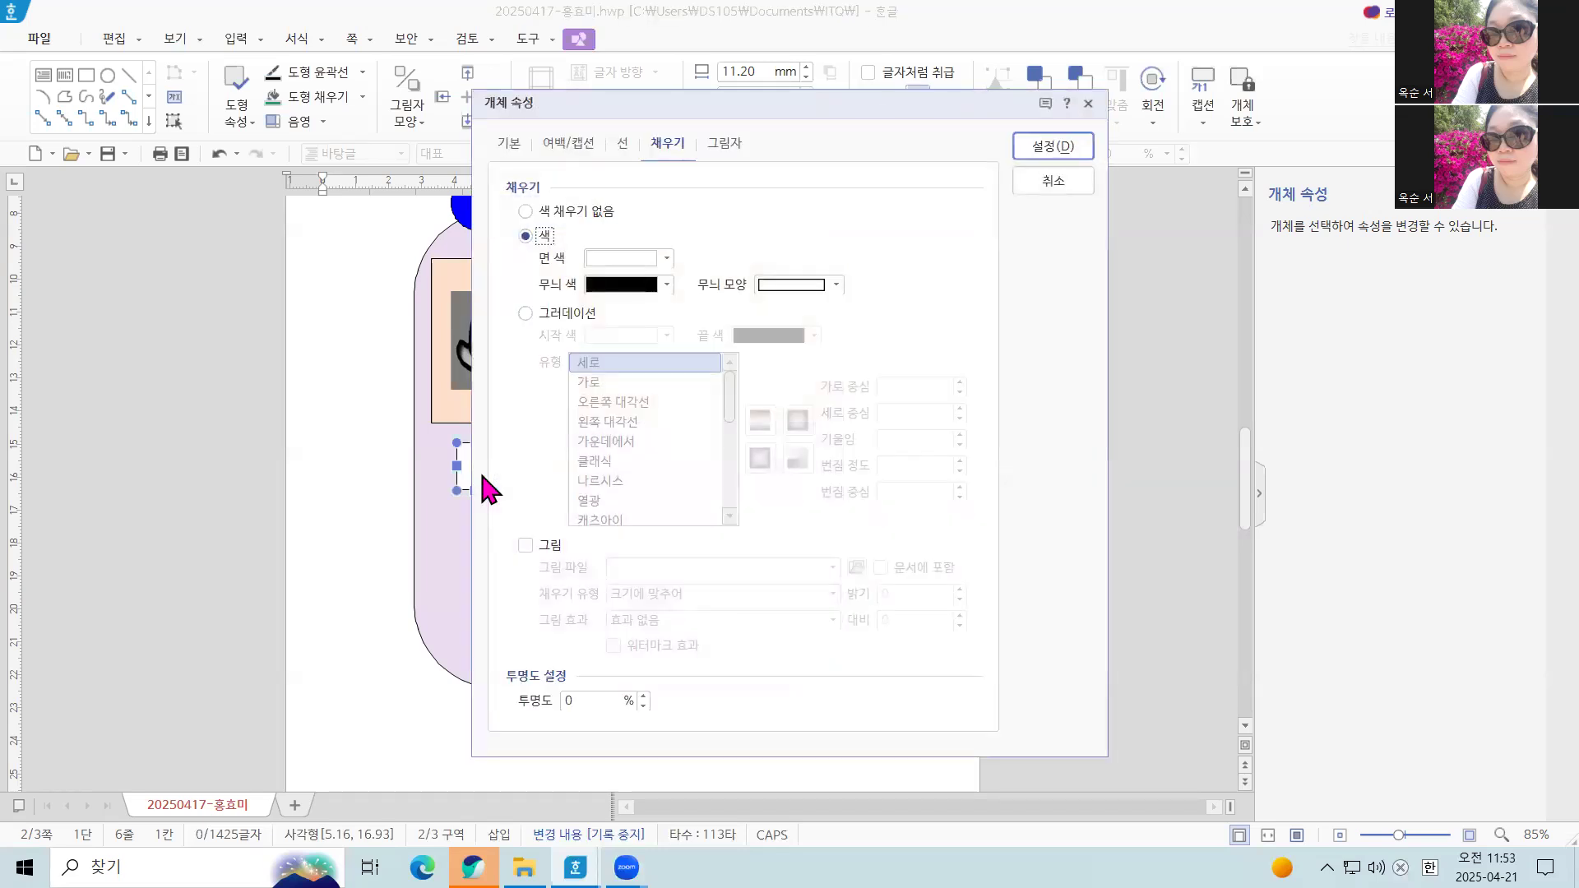
click(508, 142)
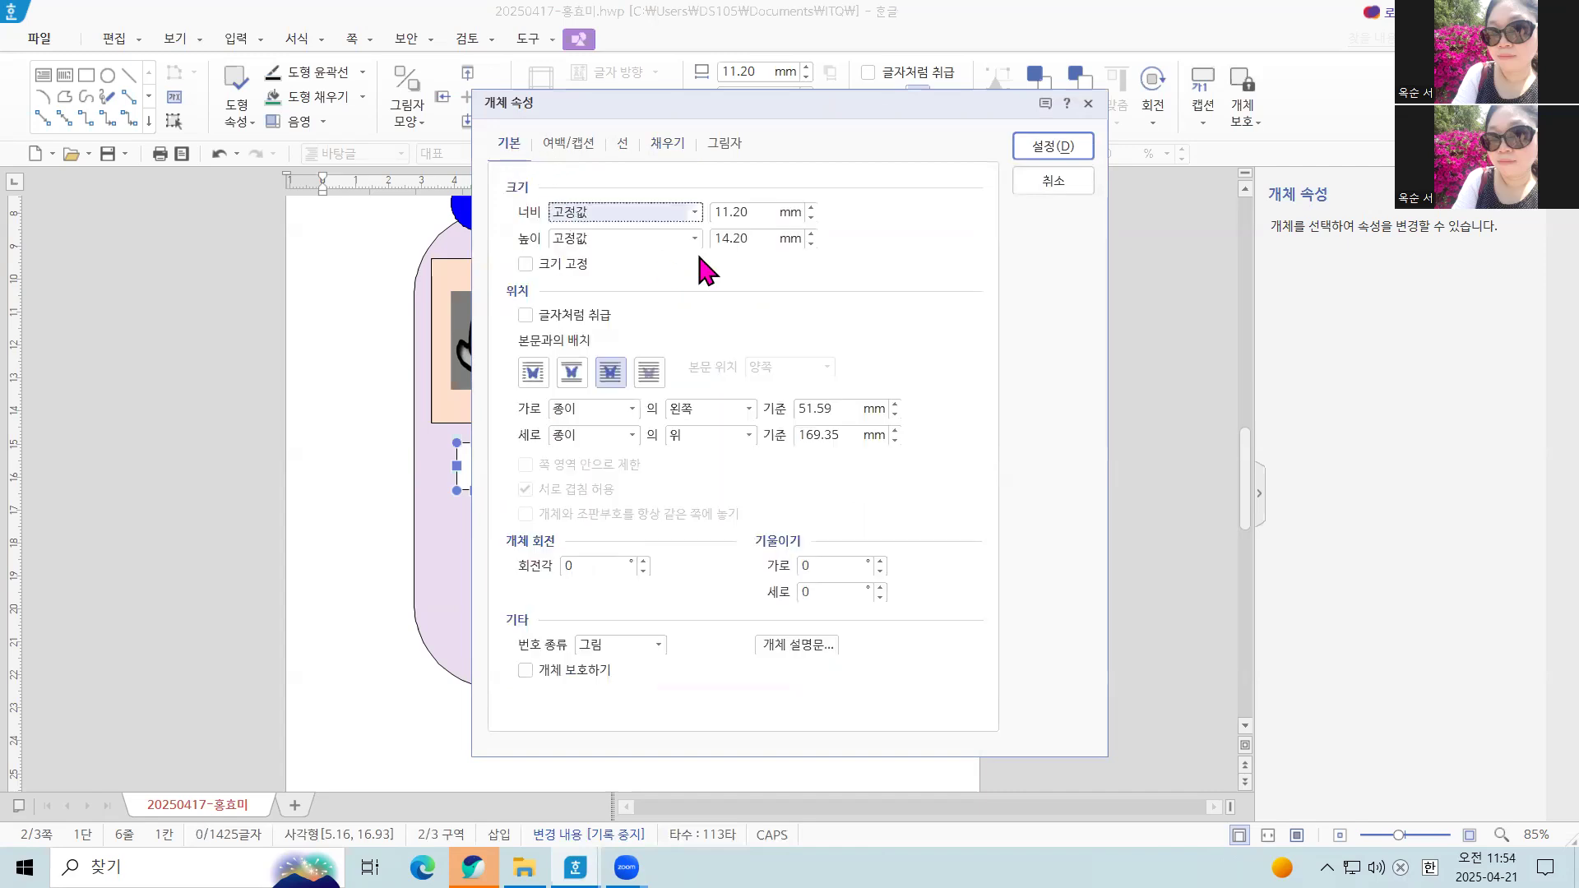
key(Tab)
text(11)
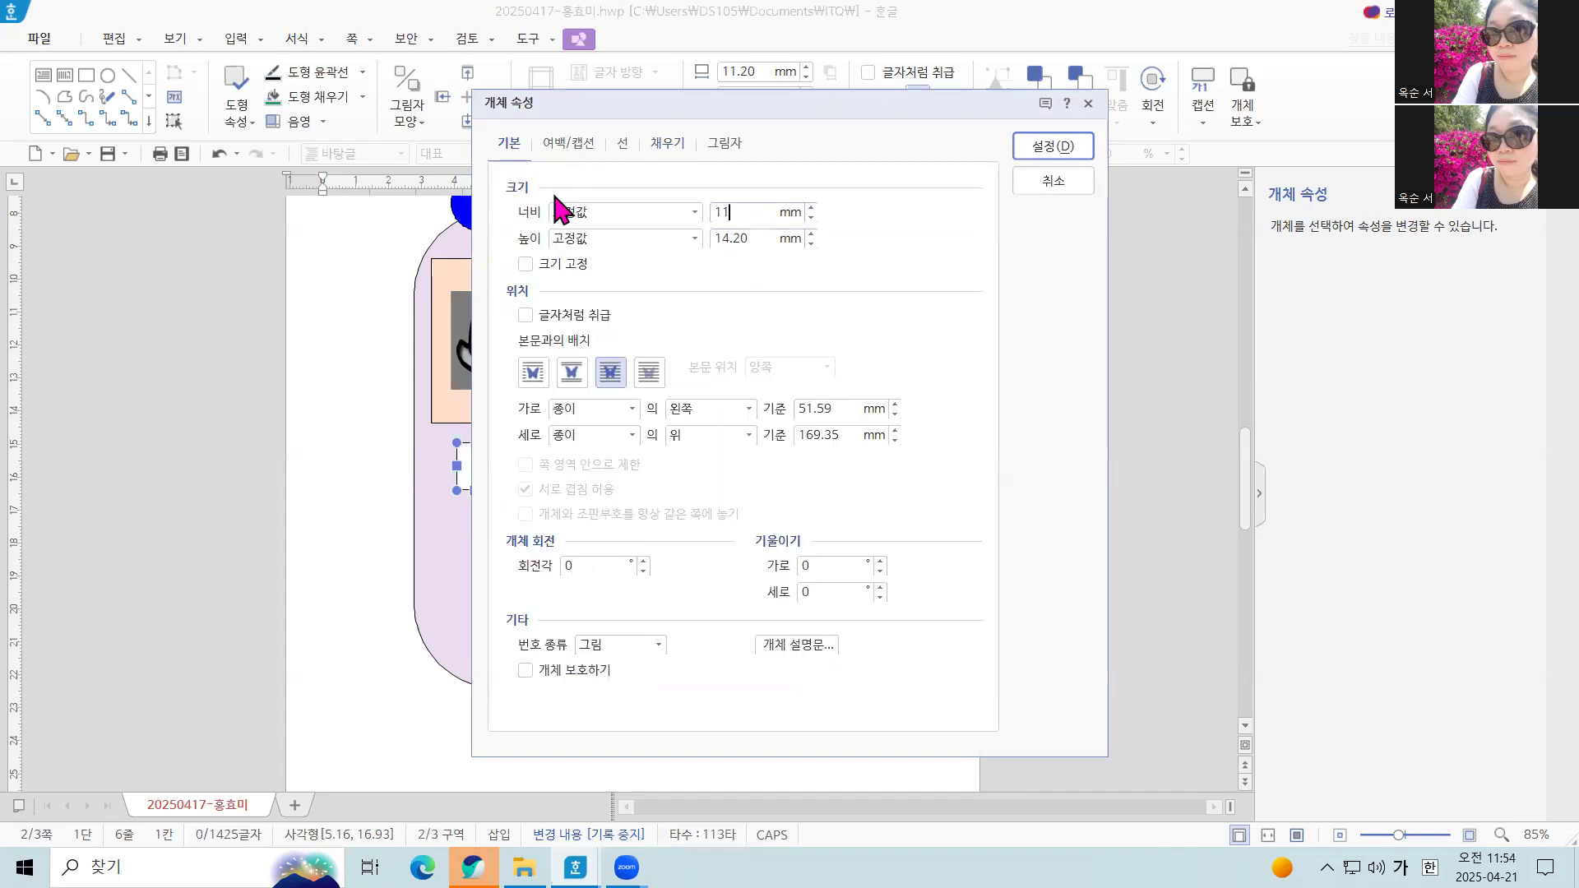
key(Tab)
text(15)
click(525, 264)
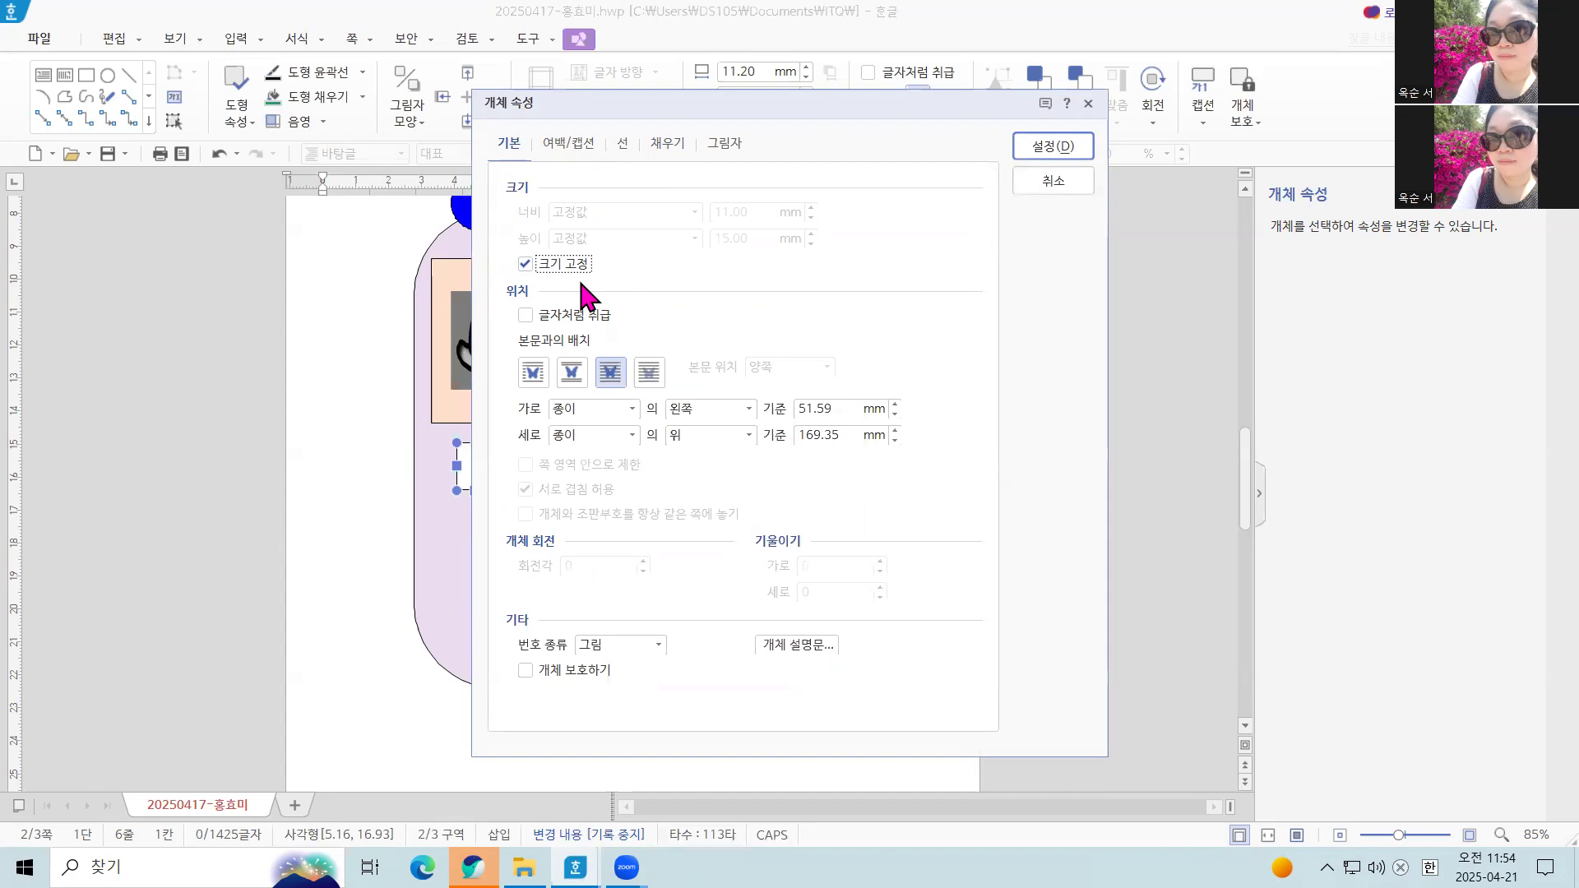
Fill the small rectangle with green, give it rounded corners (둥근 모양), and apply the properties
click(668, 144)
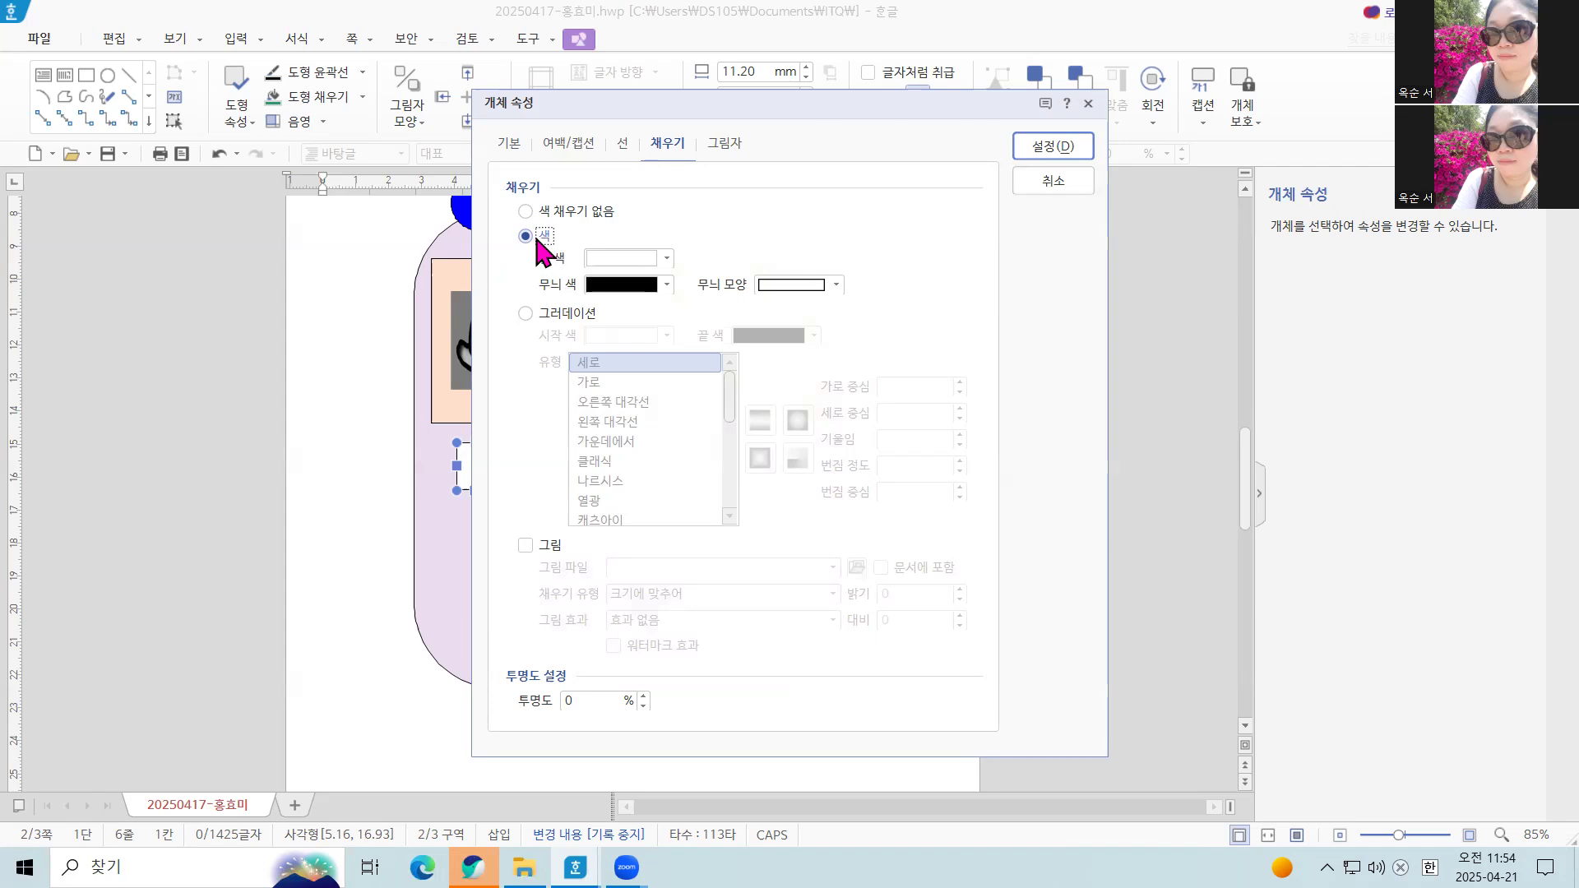
click(666, 259)
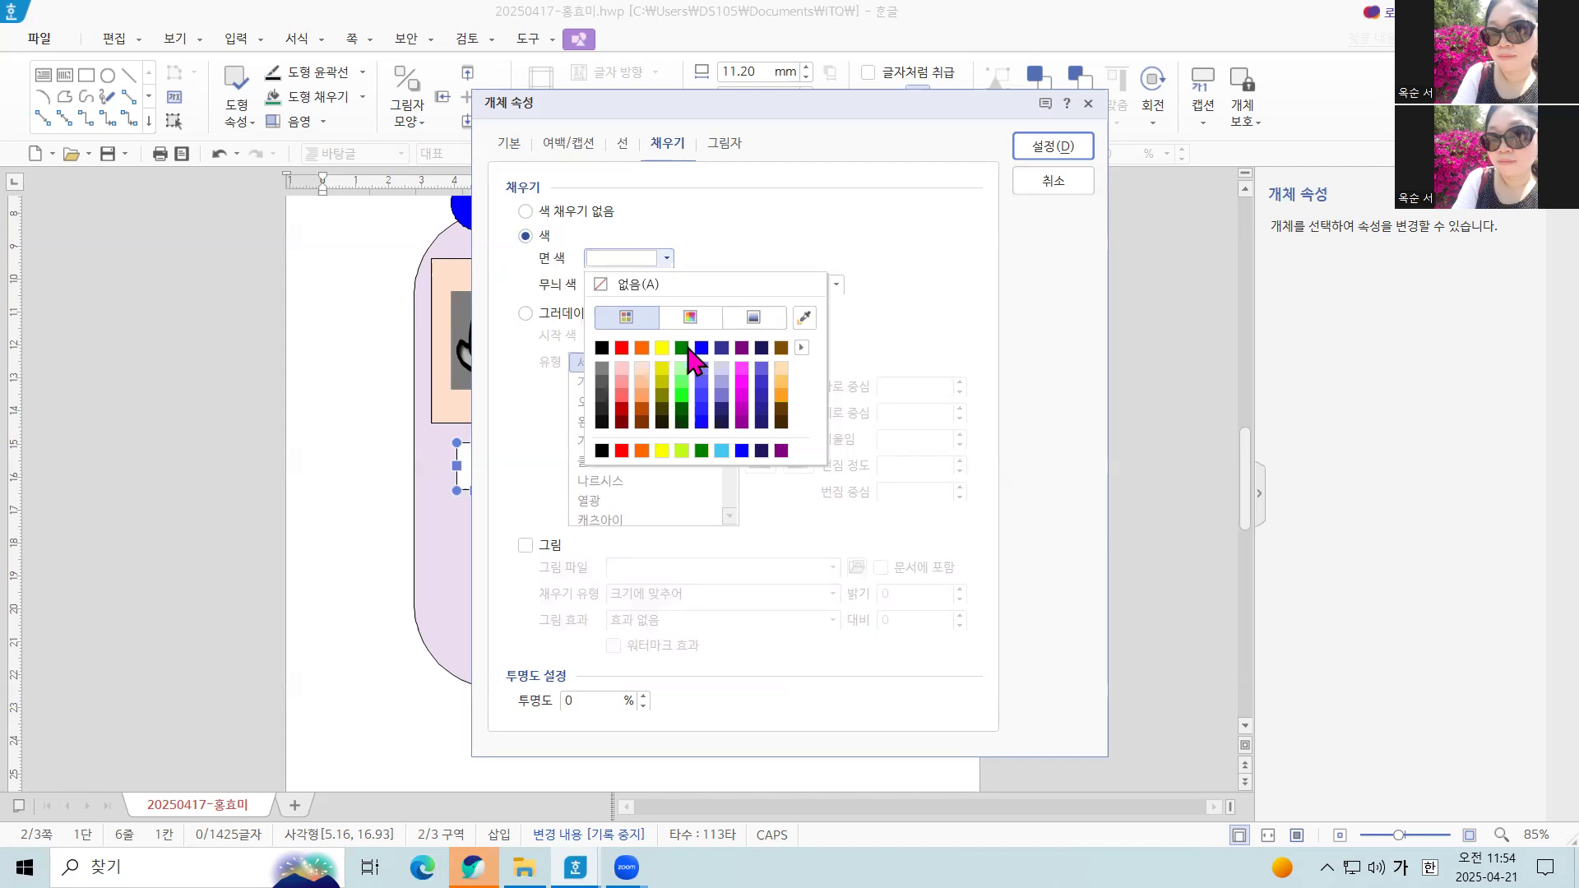
click(682, 347)
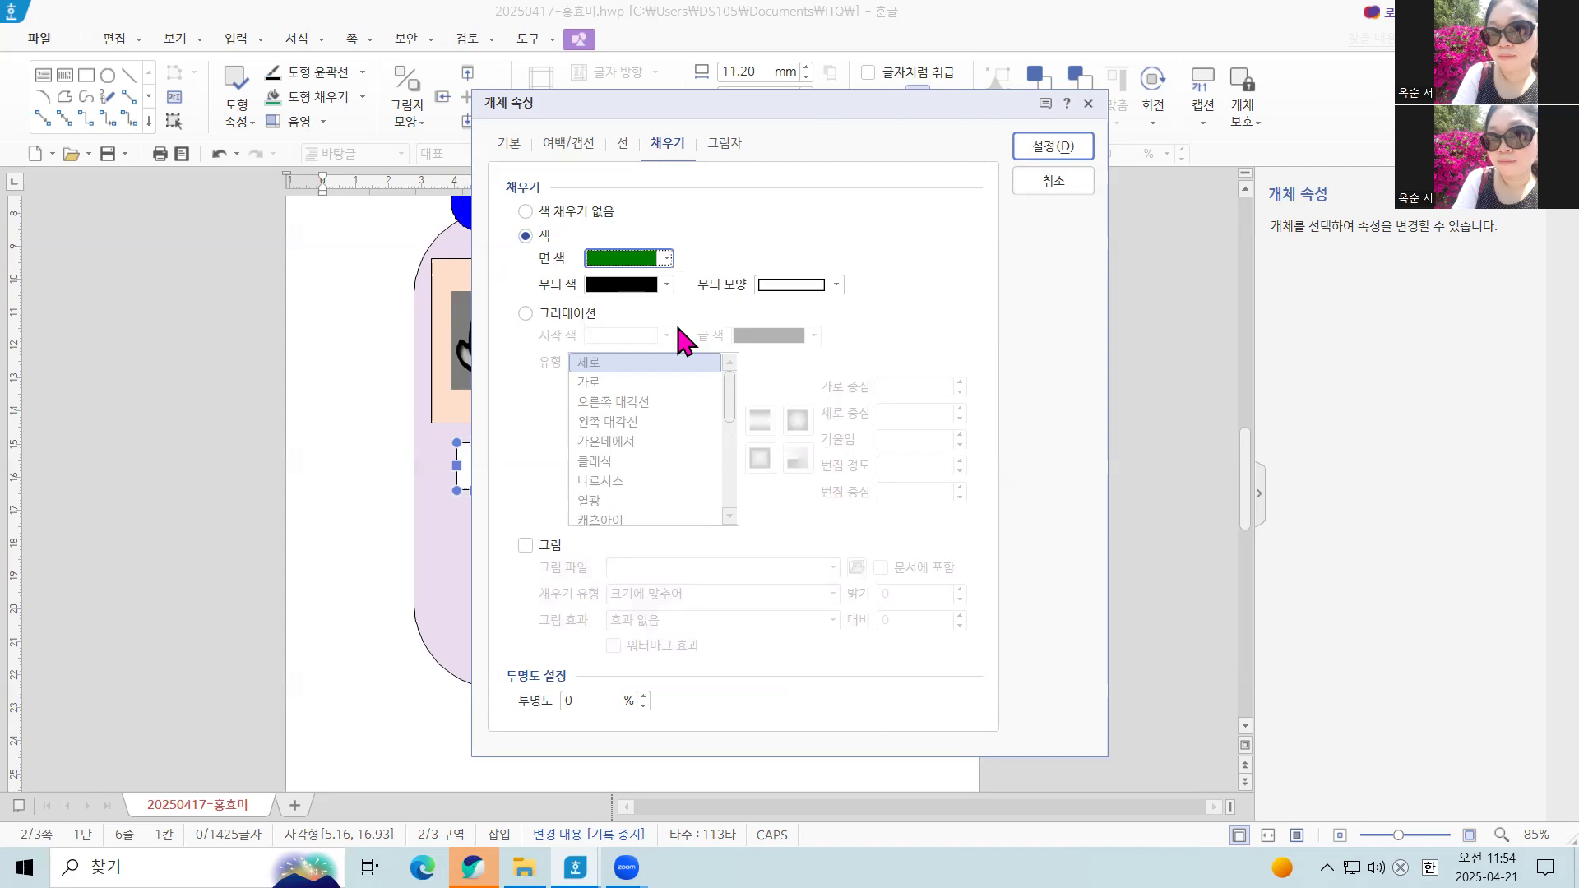
click(619, 143)
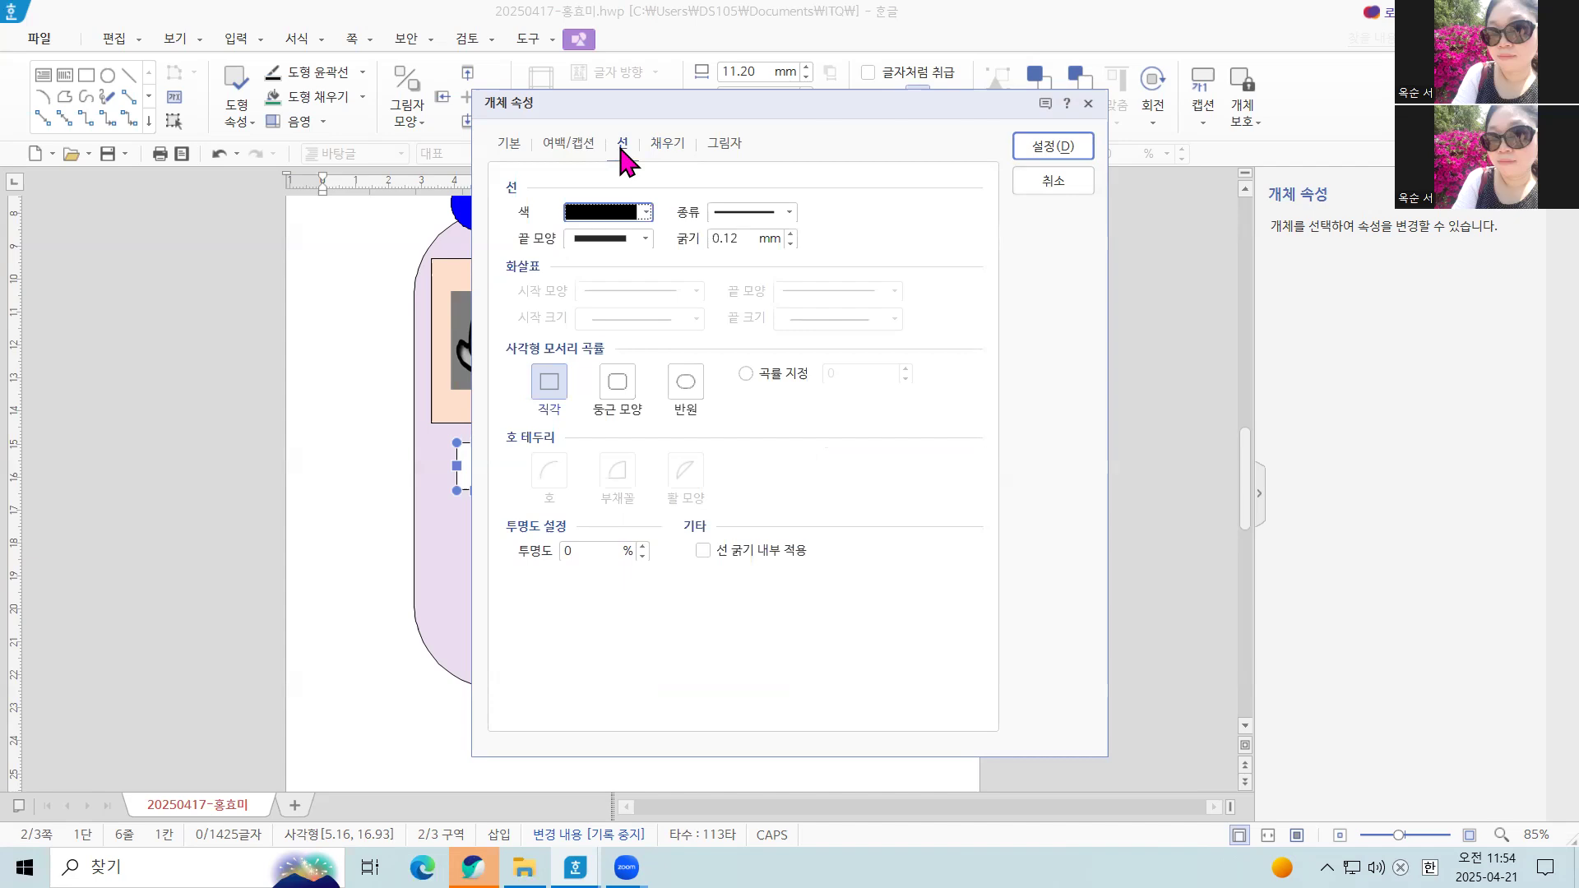
click(621, 393)
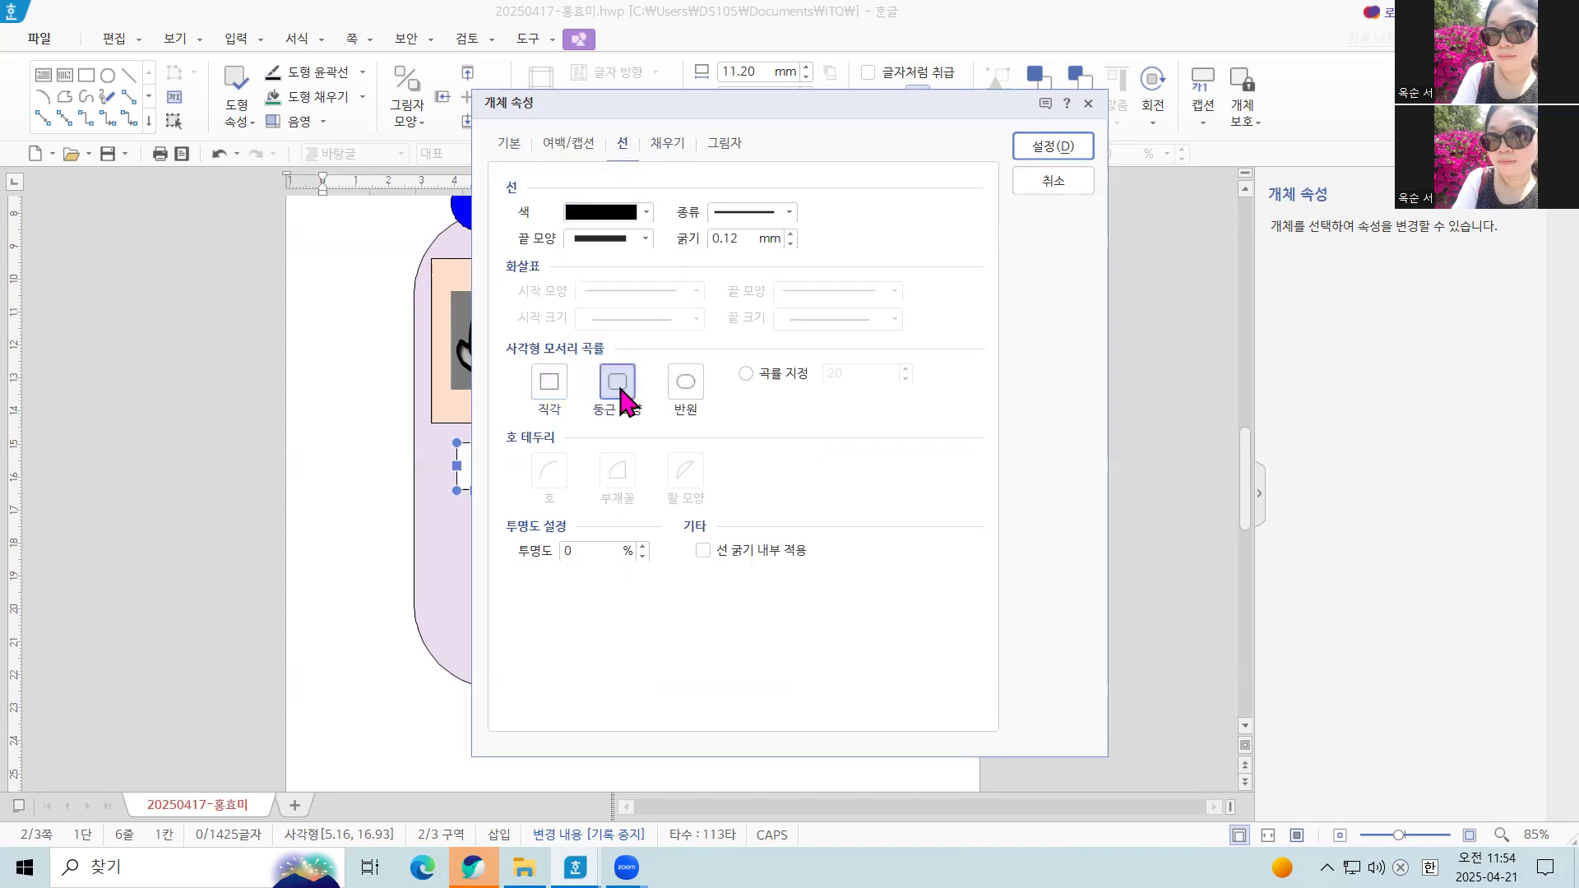
click(1037, 148)
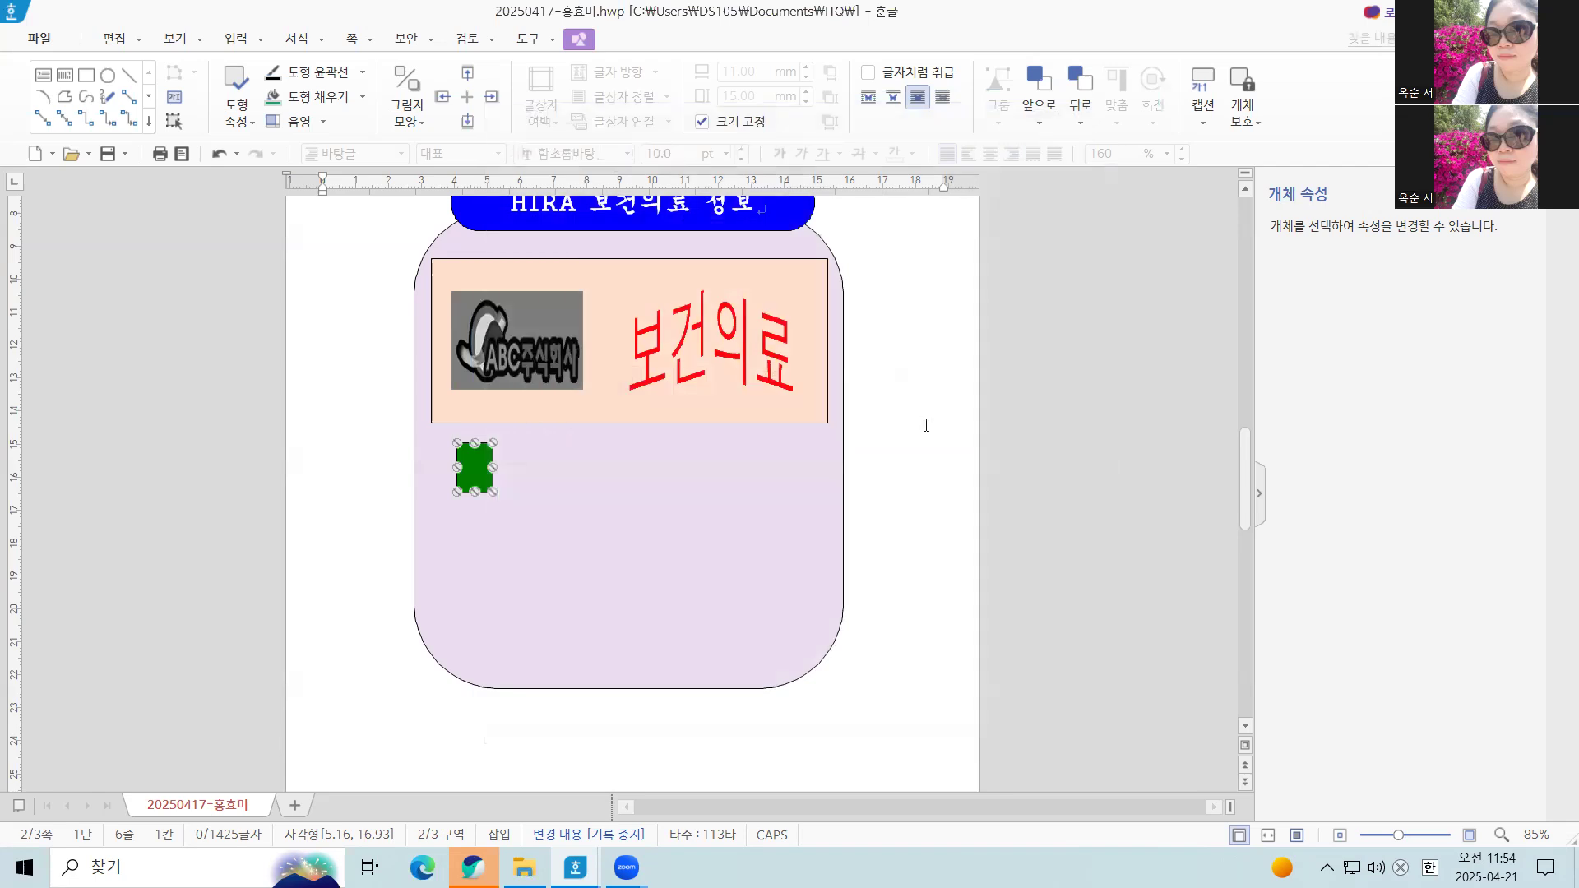
Draw an ellipse about 13 by 13.5 mm overlapping the upper-left part of the green rectangle, and nudge it slightly upward
scroll(915, 447, up, 3)
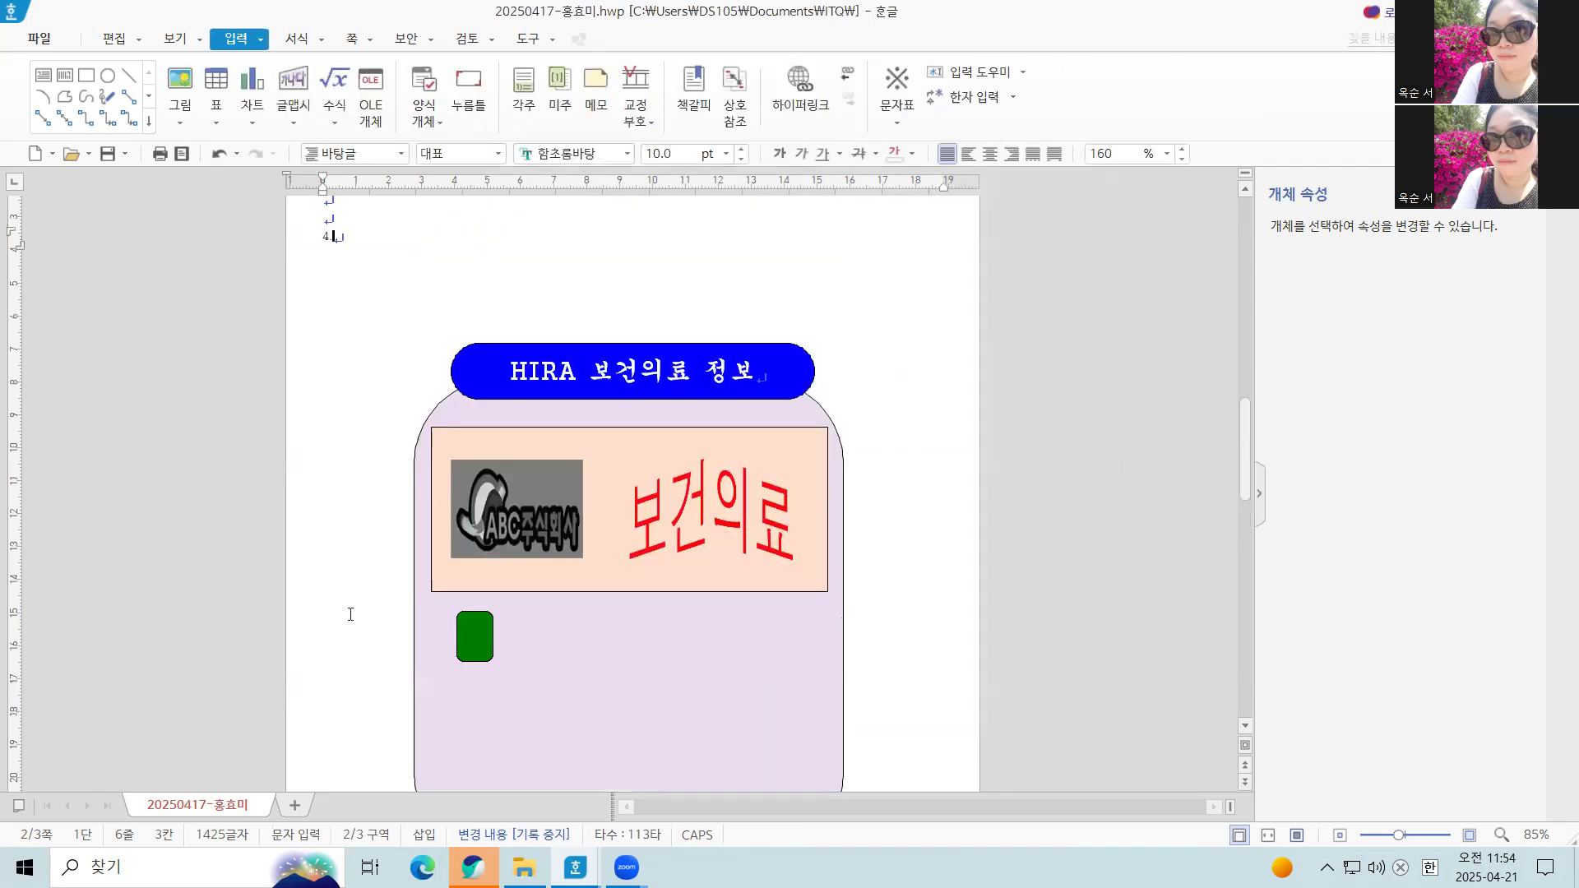
scroll(506, 656, down, 1)
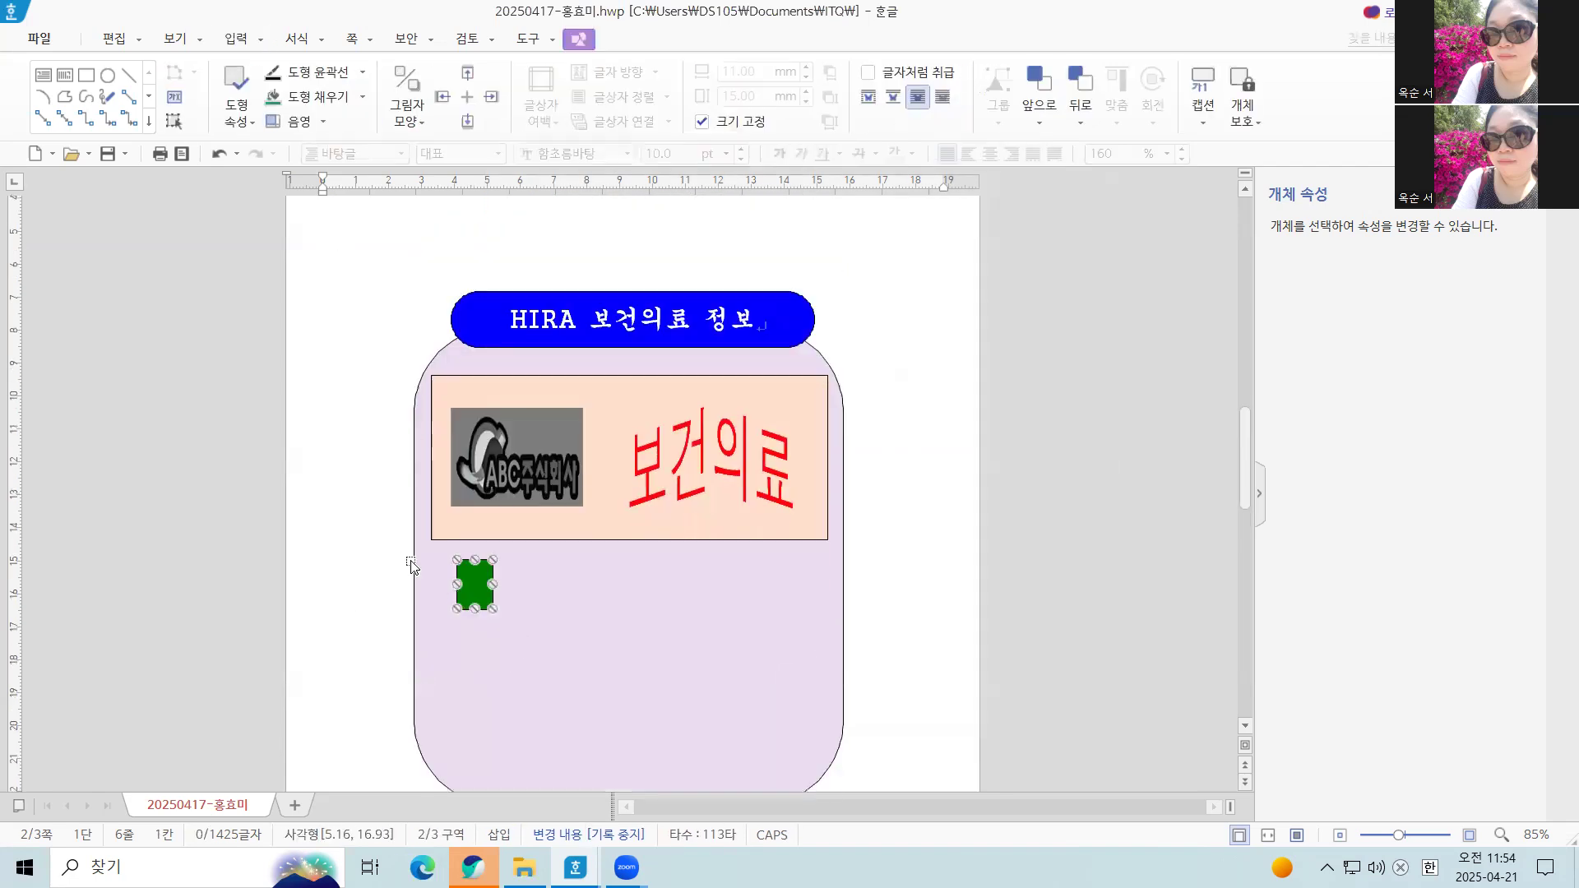
click(317, 554)
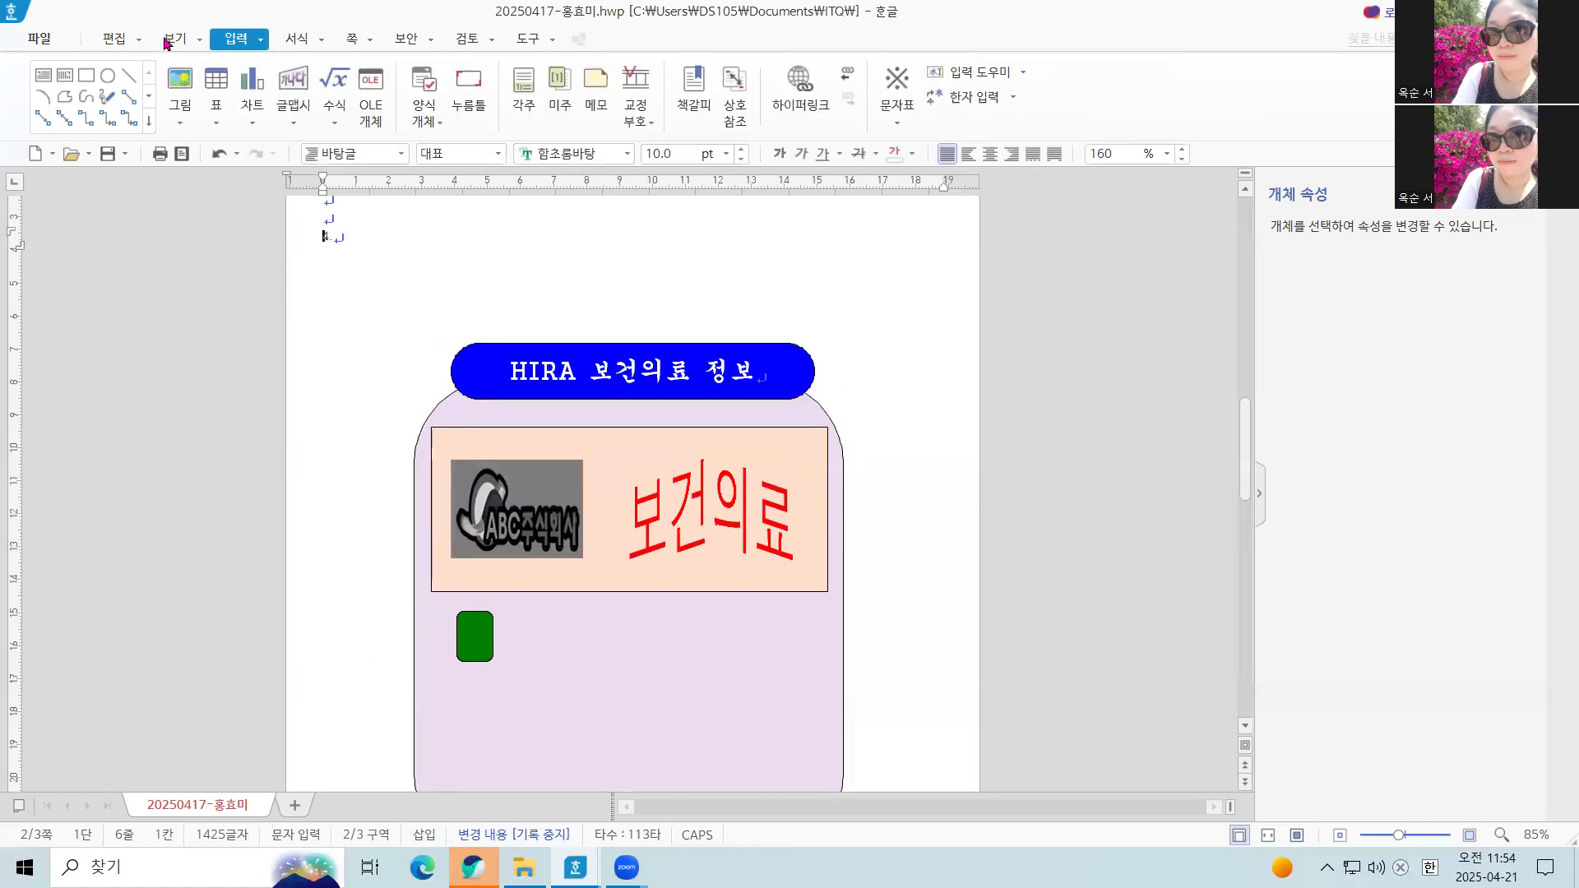
click(108, 75)
drag(439, 606, 483, 650)
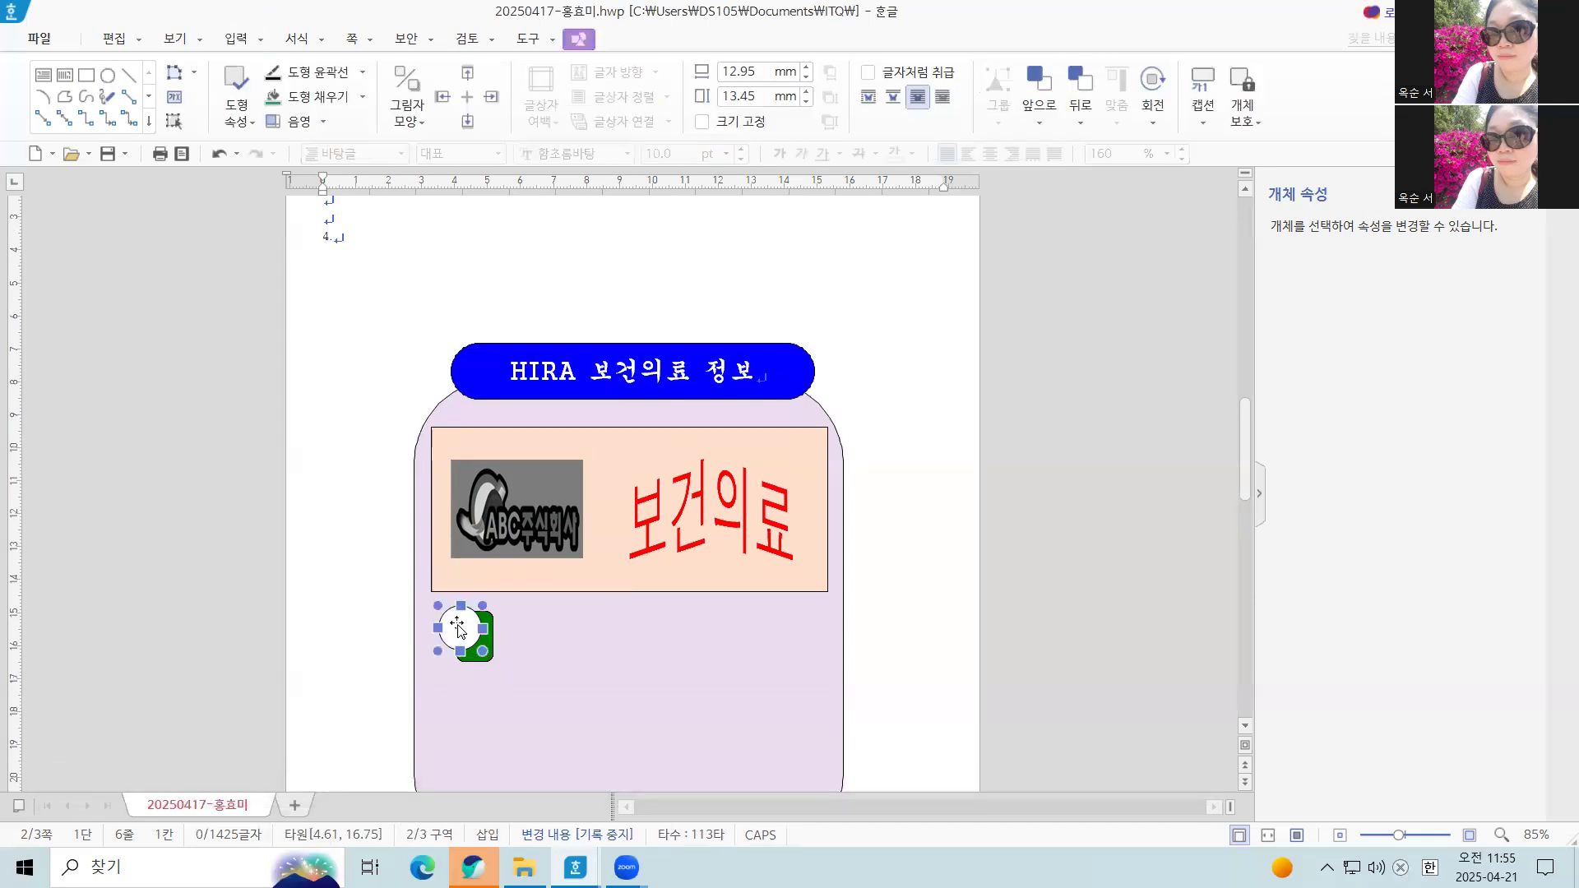
key(Up)
Set the ellipse to a fixed size of 13 mm wide by 13 mm high
double_click(460, 630)
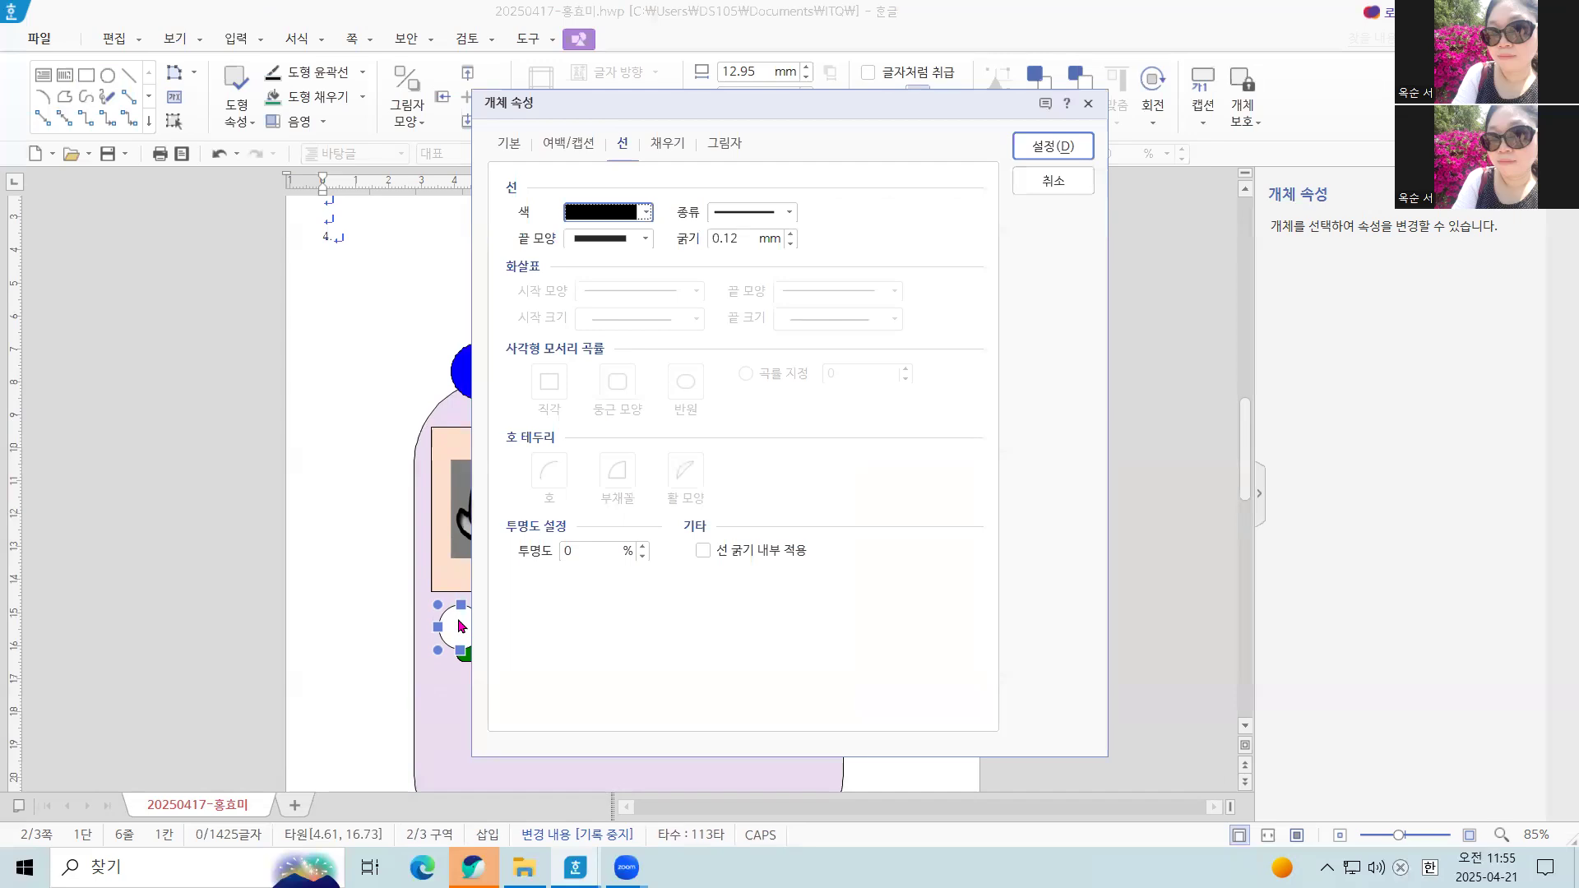
click(511, 149)
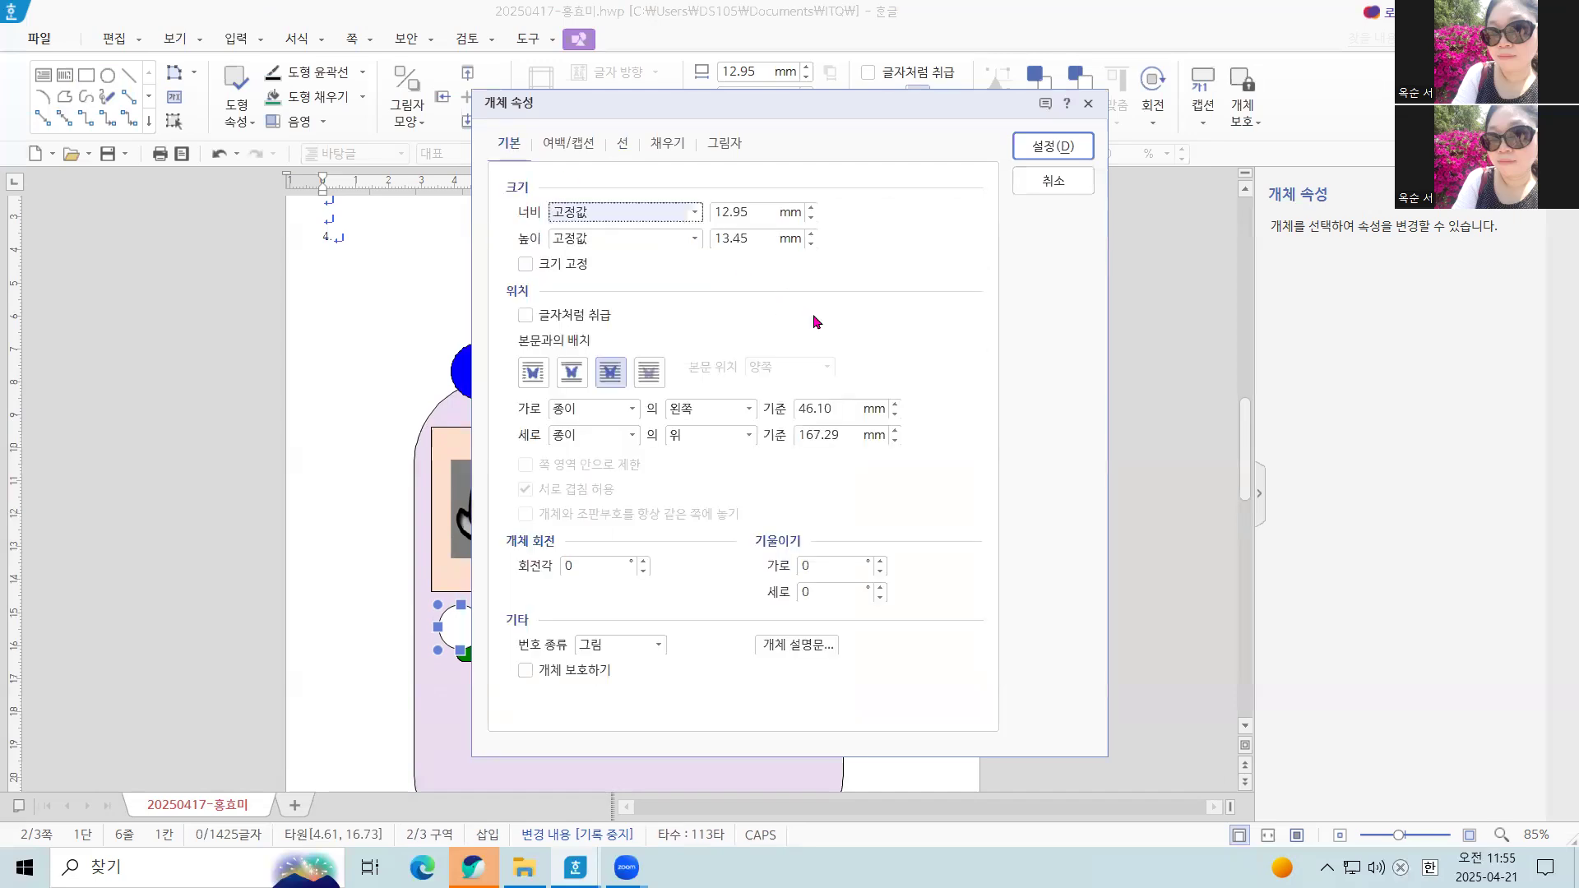
key(Tab)
text(13)
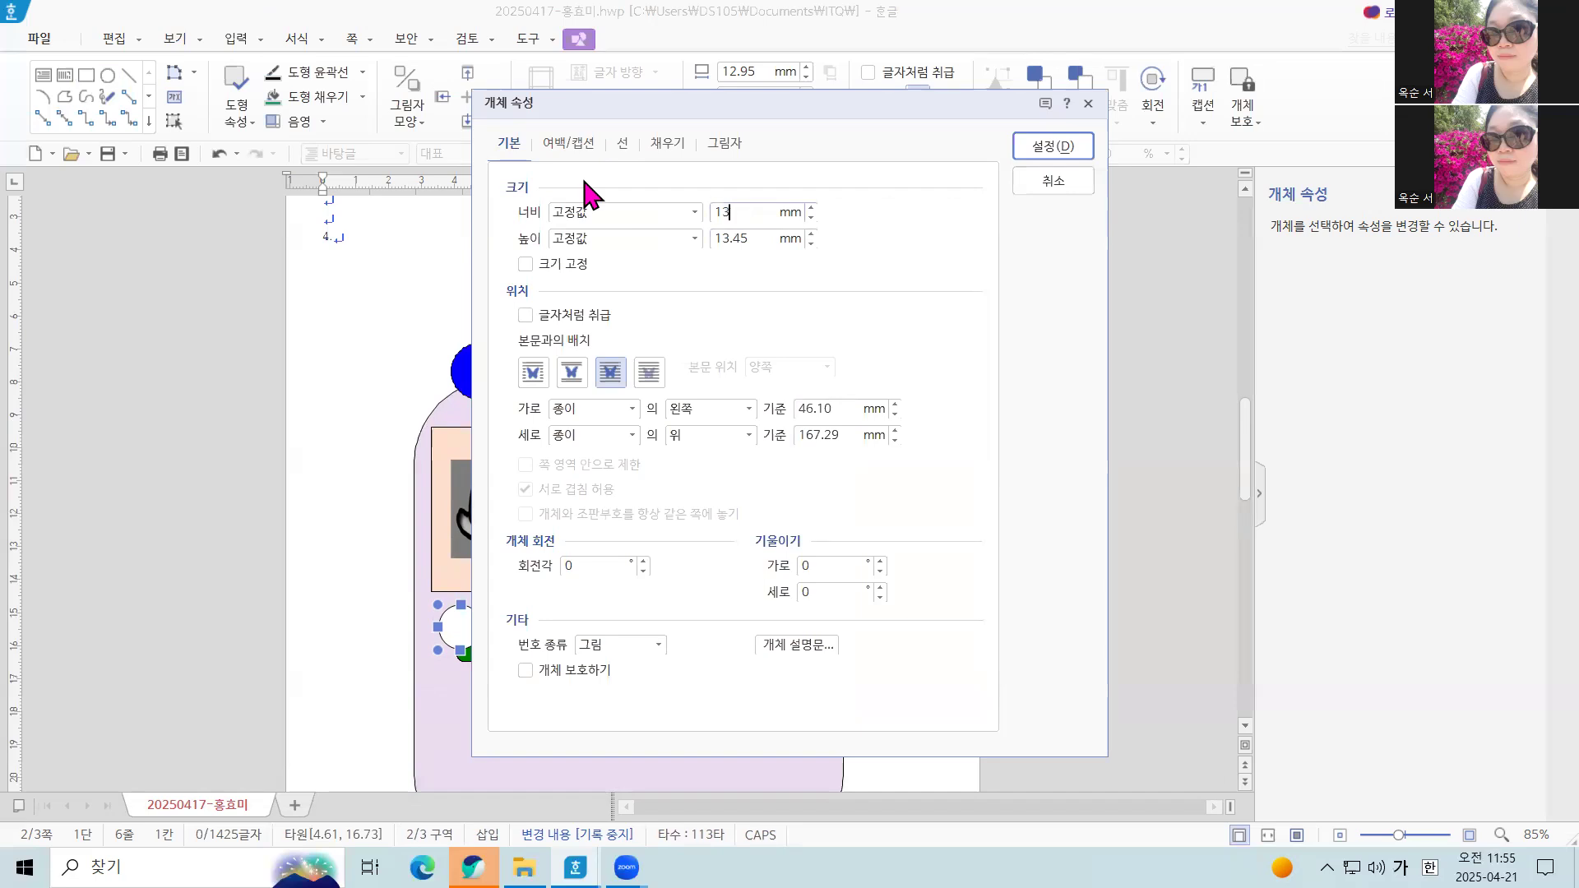
key(Tab)
text(13)
click(524, 265)
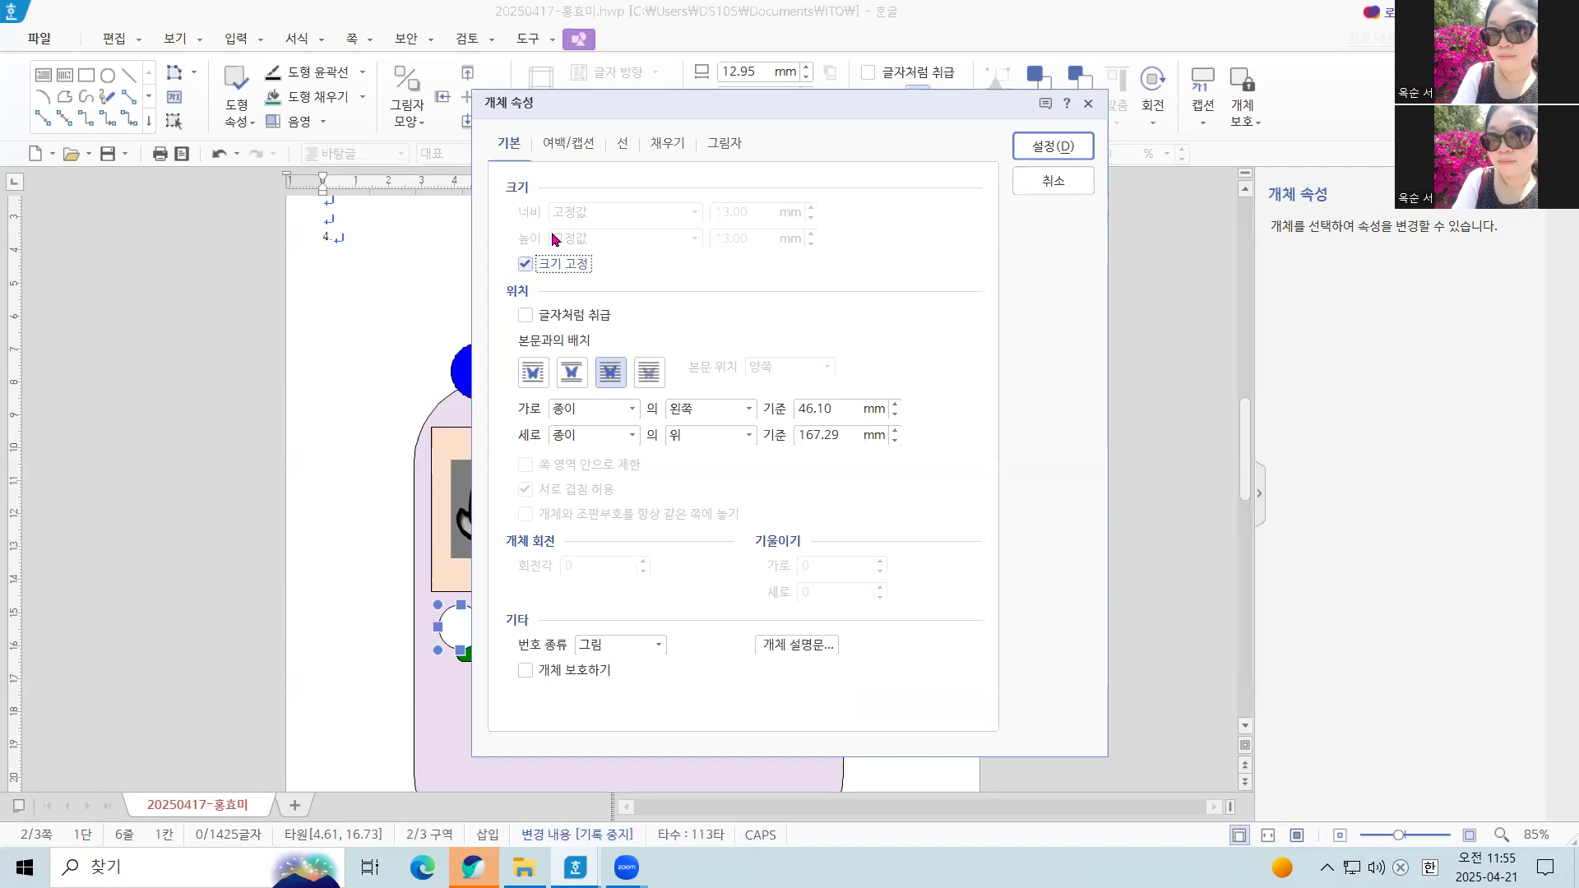
Fill the circle with white from the 기본 color theme and apply the properties
click(660, 148)
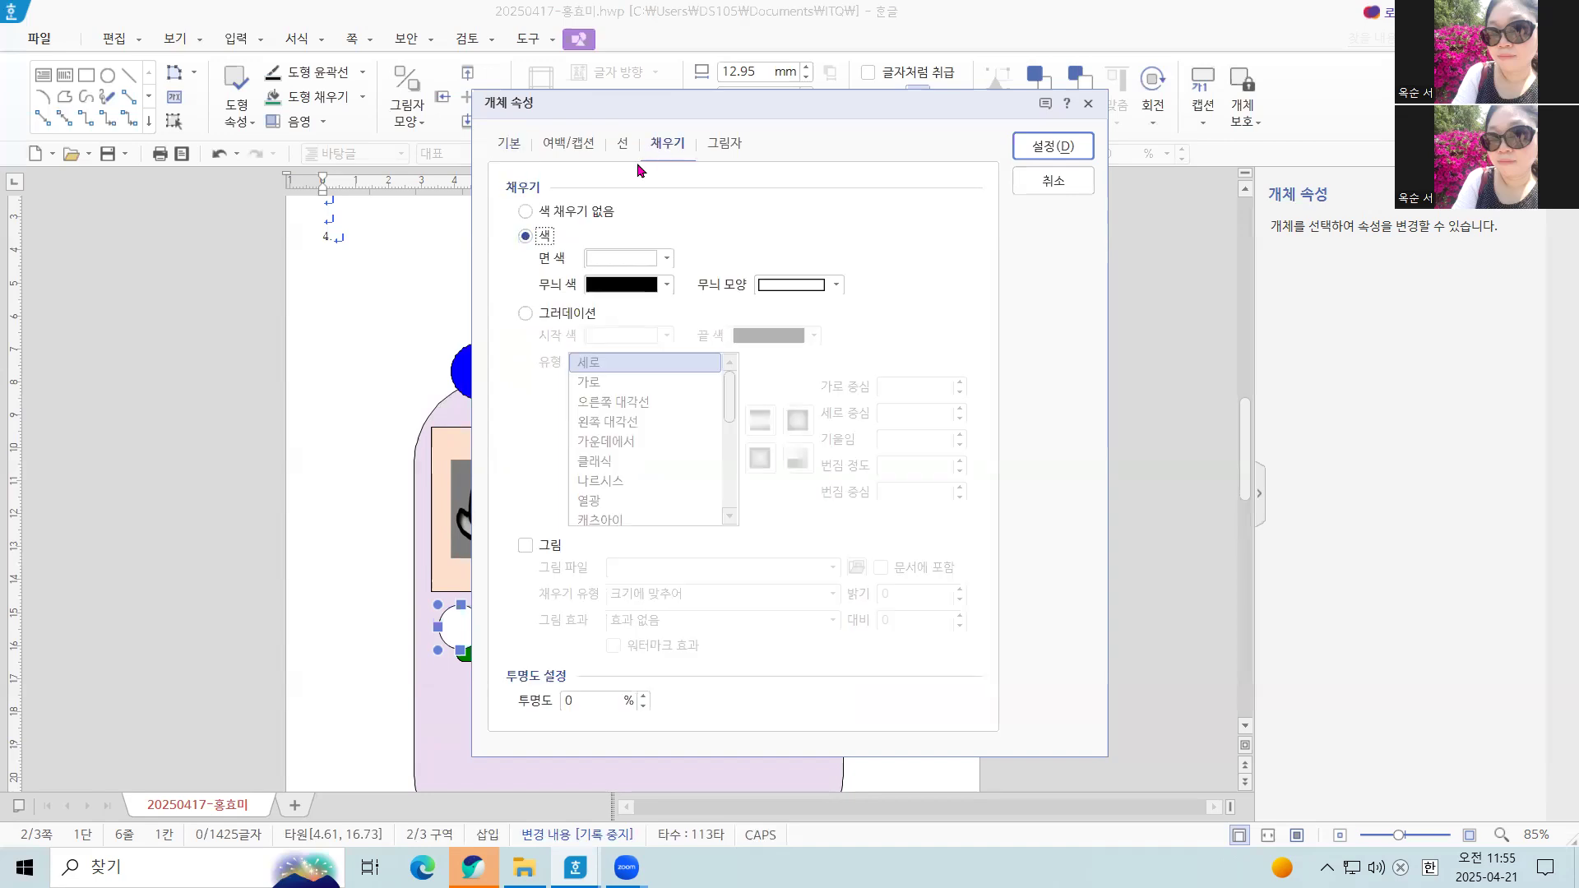
click(665, 258)
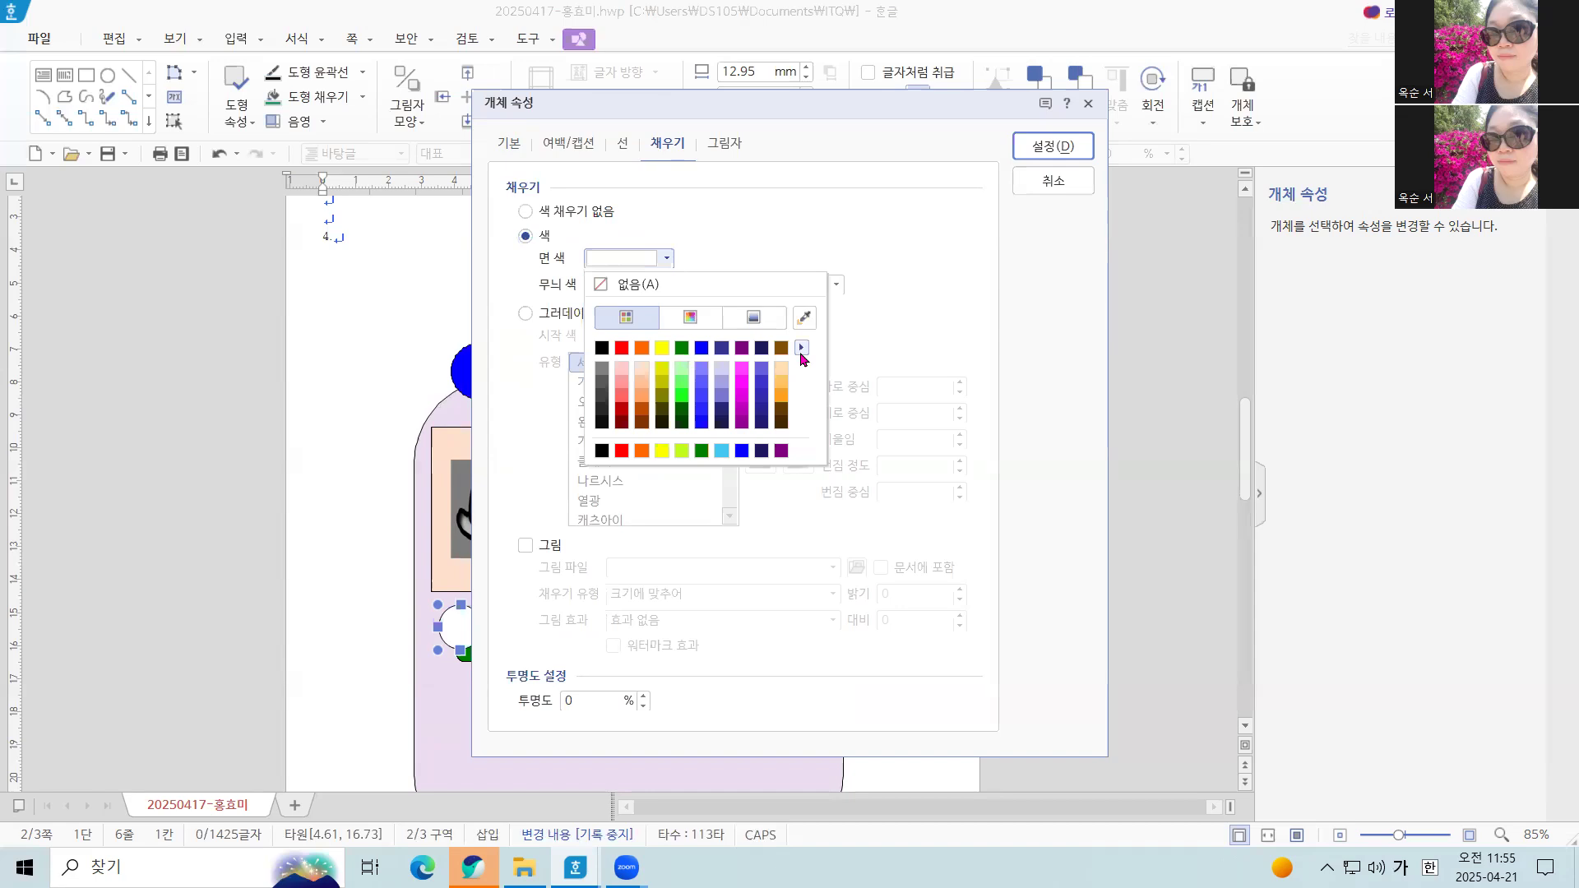
click(801, 347)
click(852, 356)
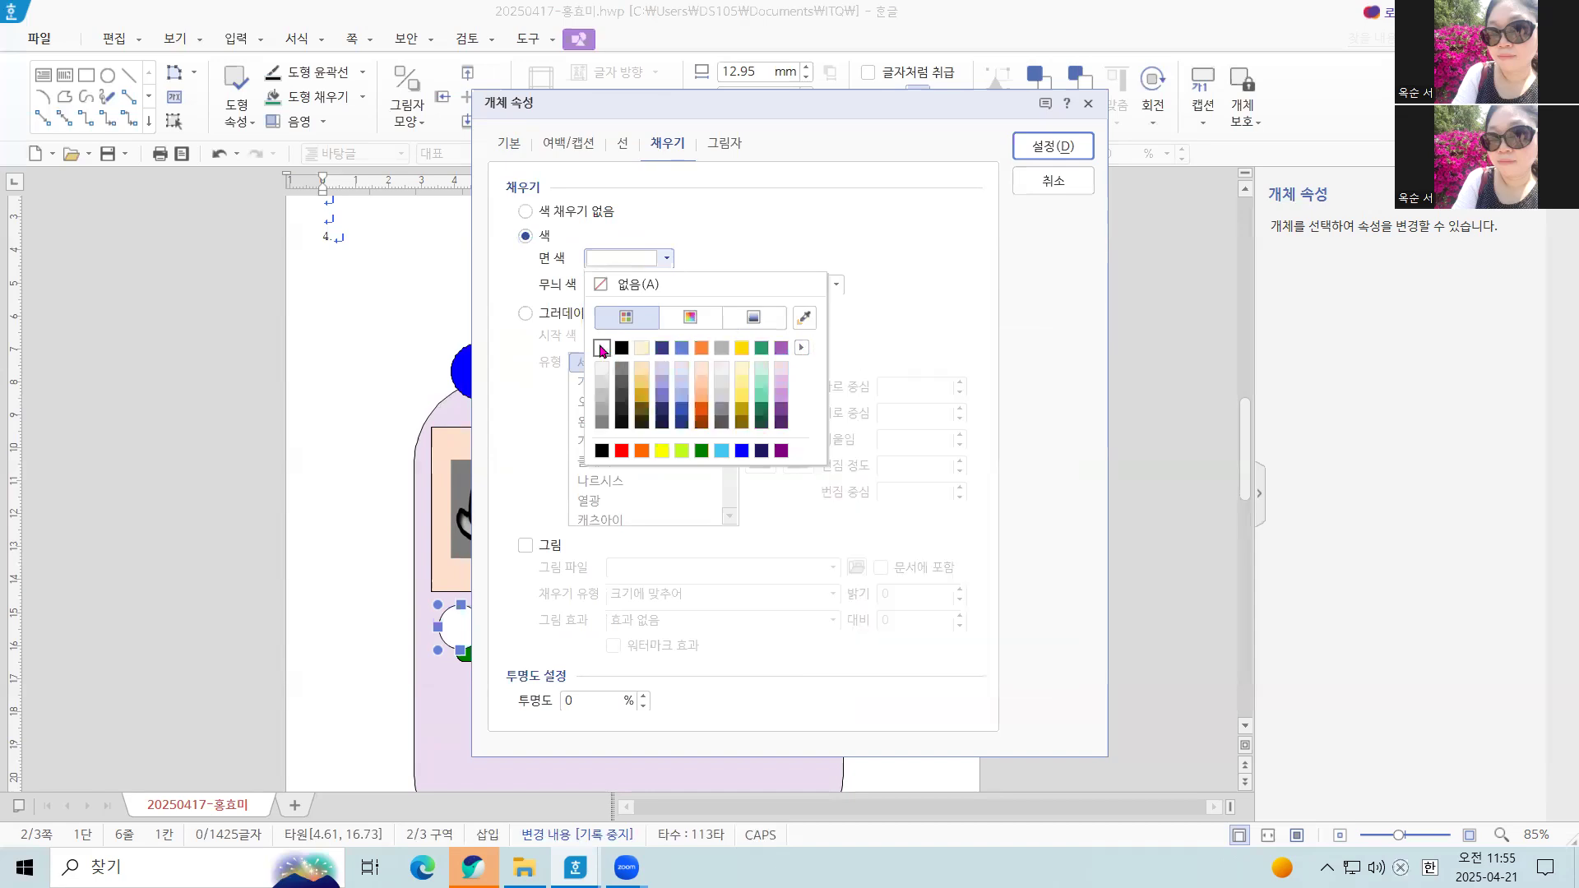
click(603, 348)
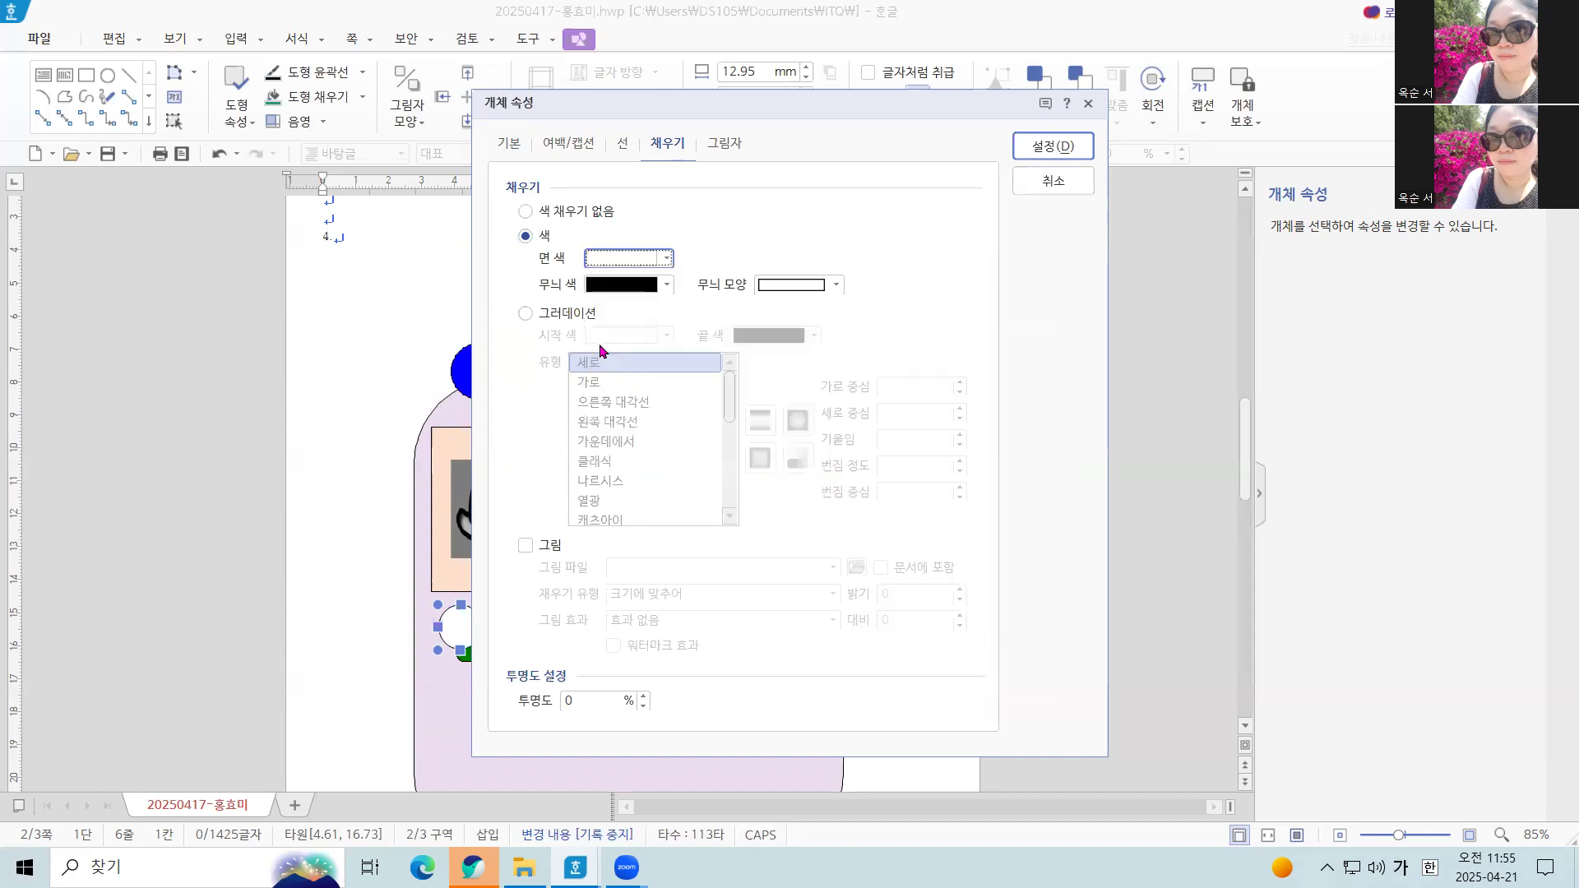
click(1034, 148)
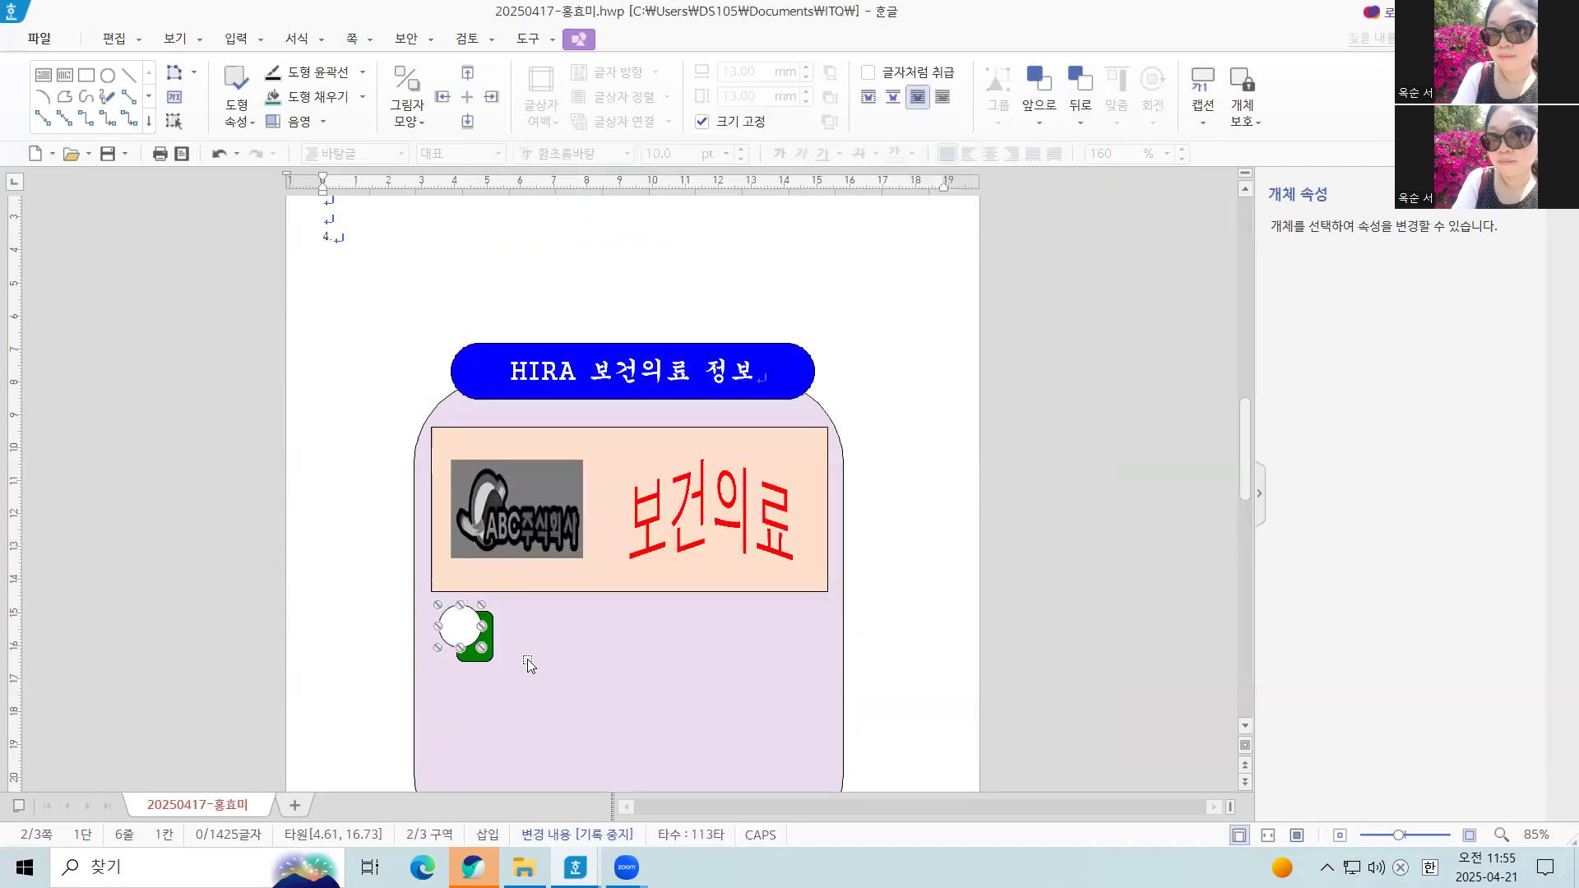
Nudge the white circle slightly up and to the left over the green rectangle's corner
key(Left)
key(Up)
key(Up)
key(Left)
key(Up)
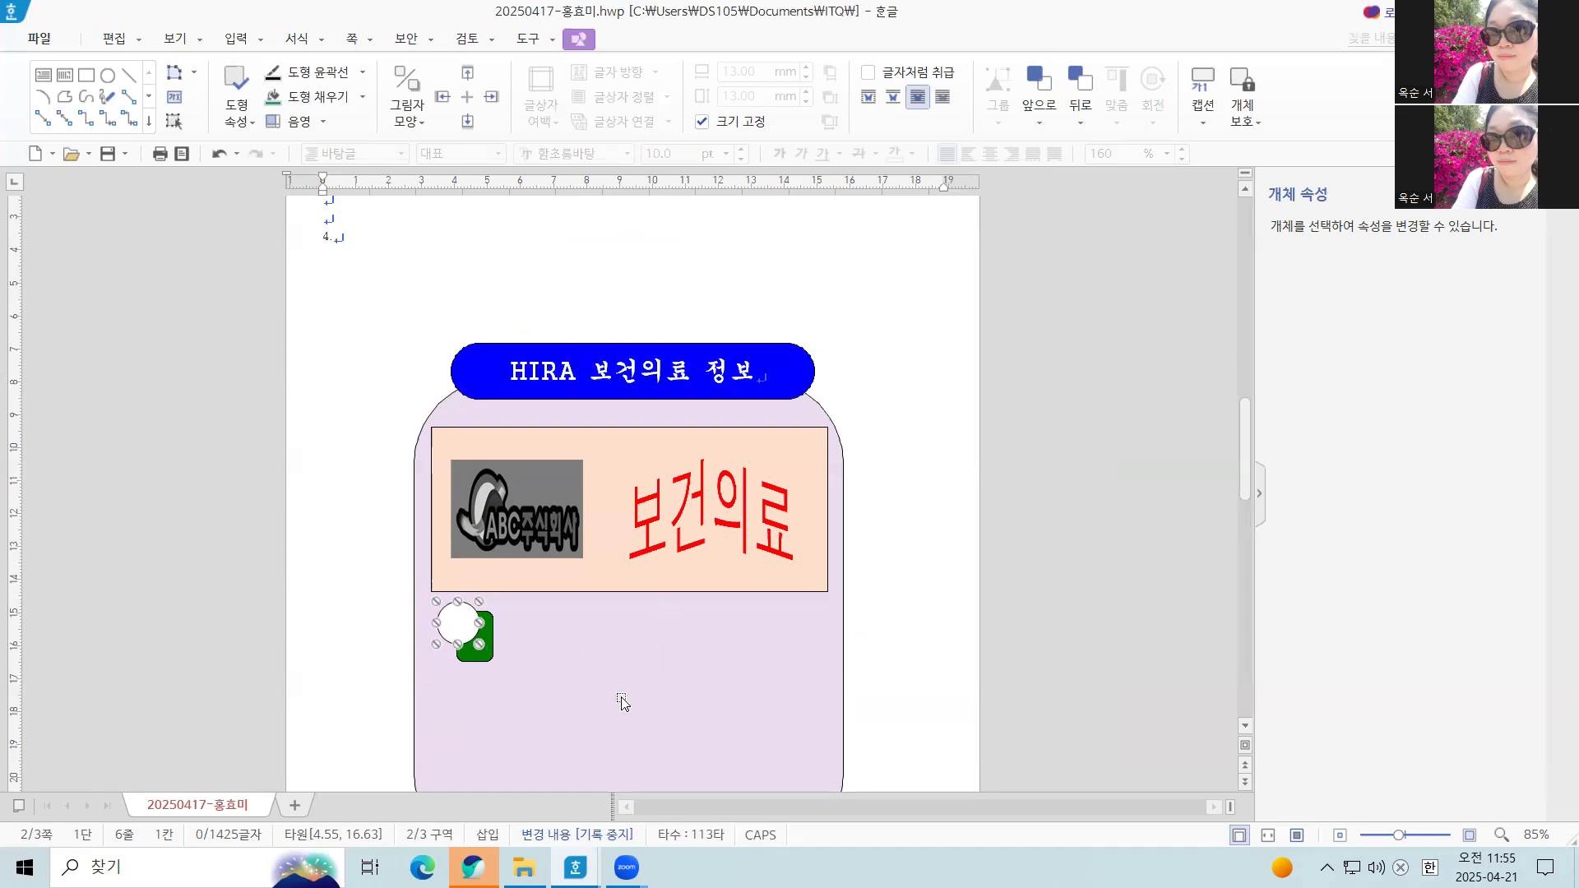
Reapply the white face color from the 기본 theme to the circle and nudge it slightly to the right
double_click(455, 627)
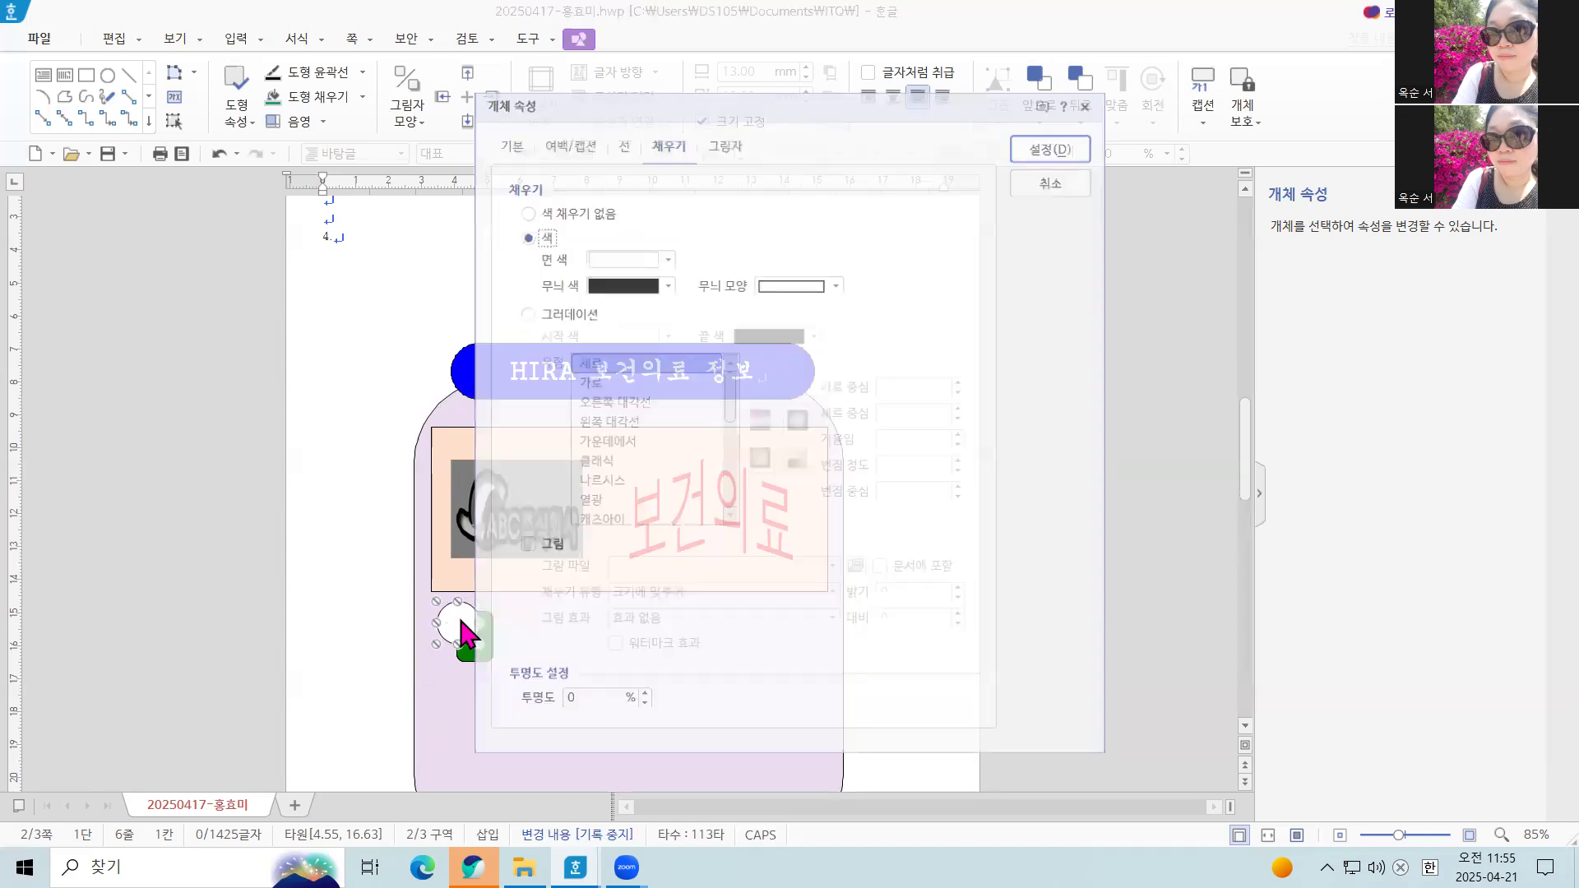
click(666, 259)
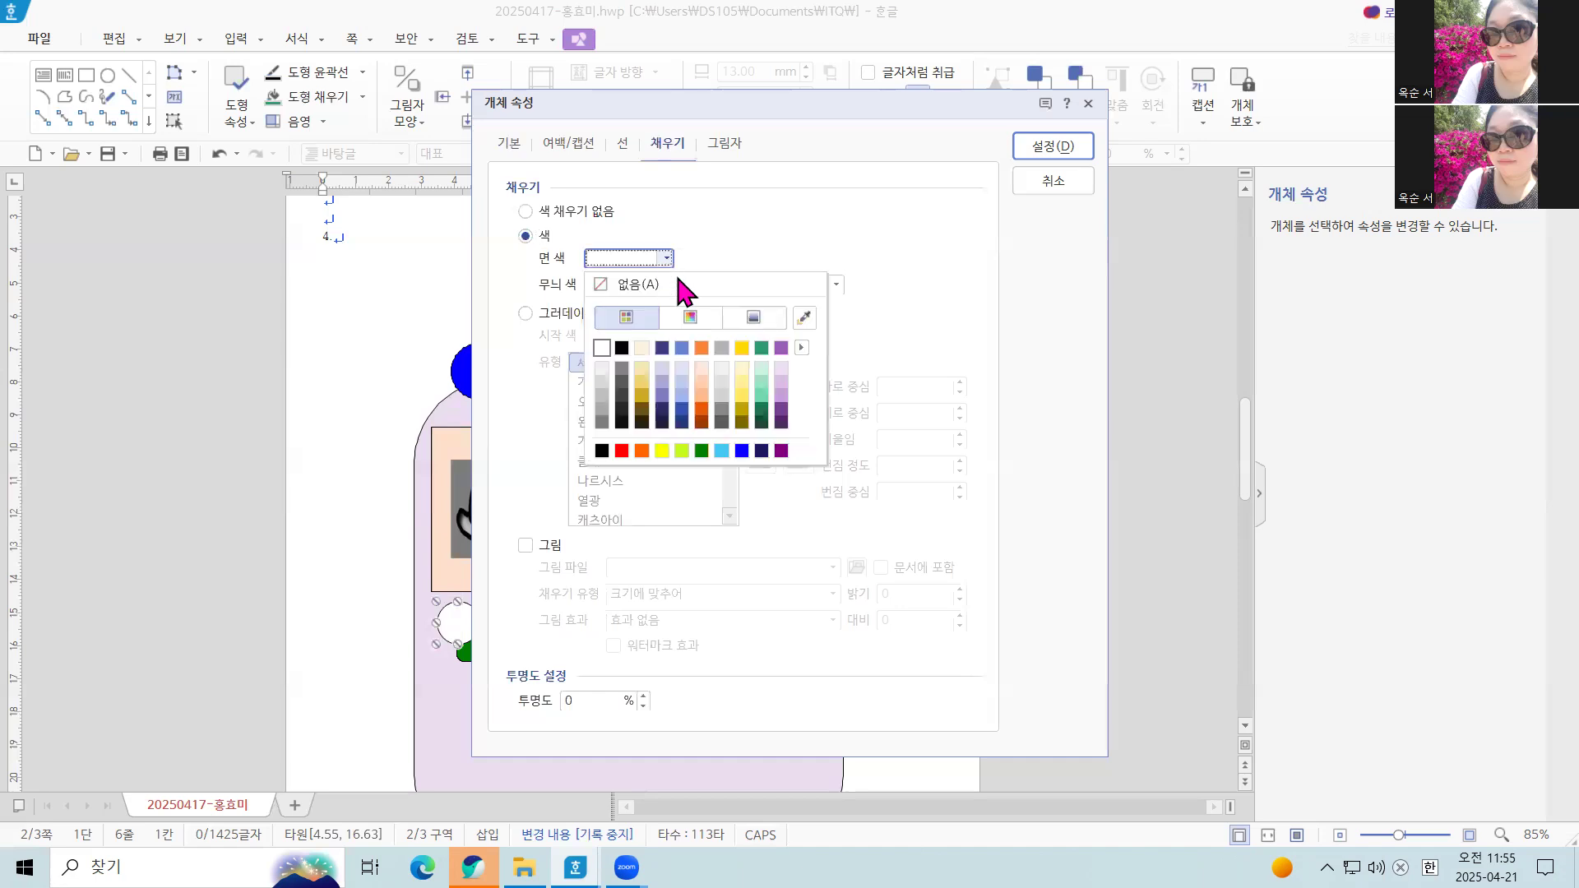
click(800, 347)
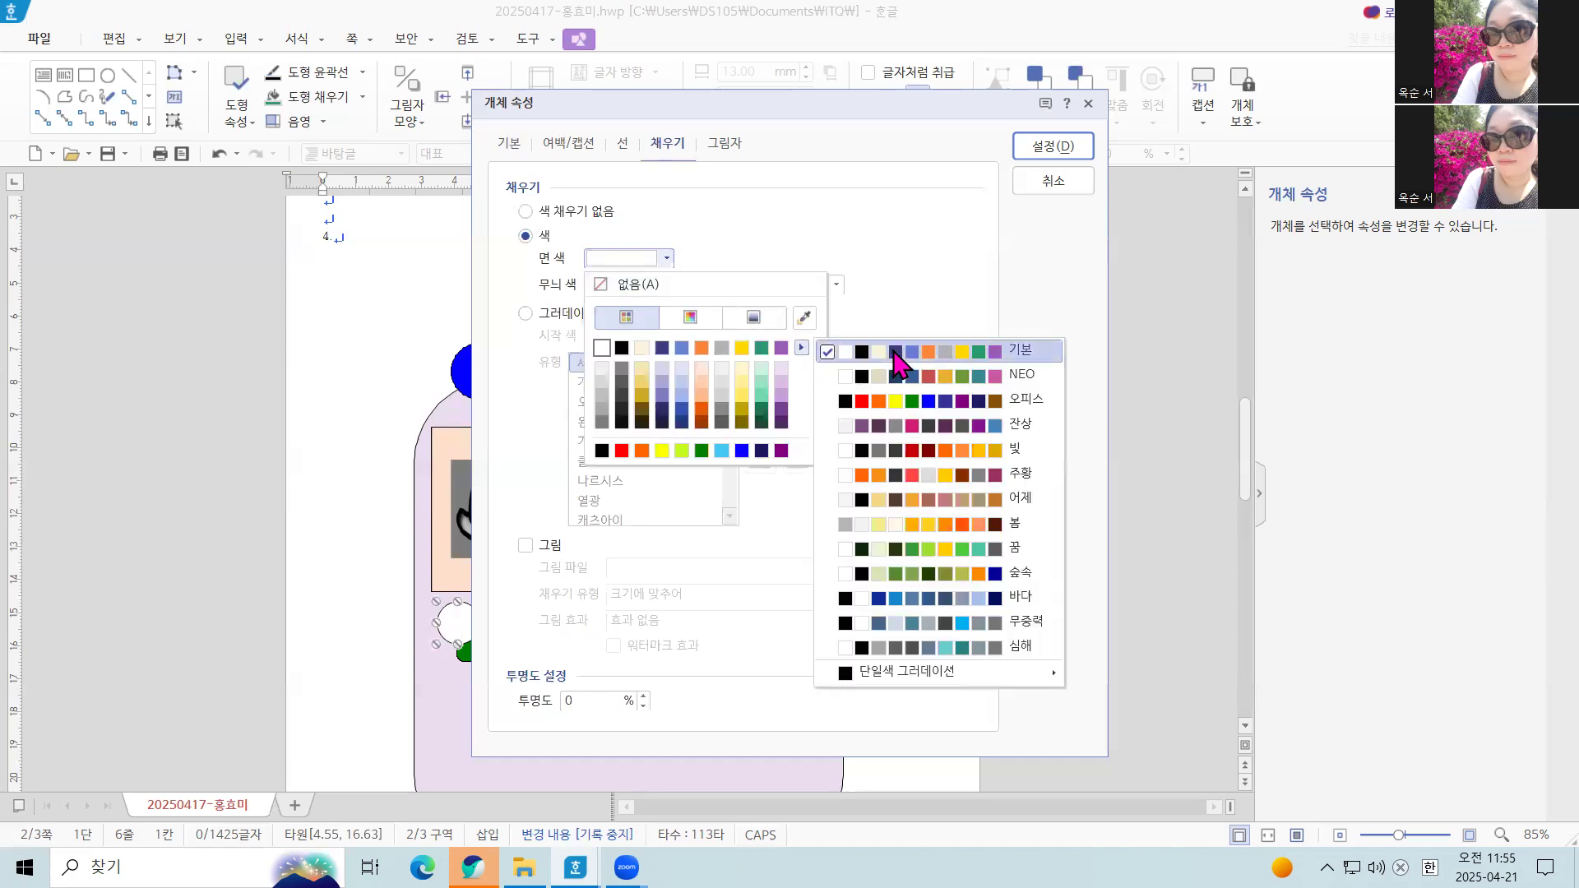
click(893, 354)
click(602, 349)
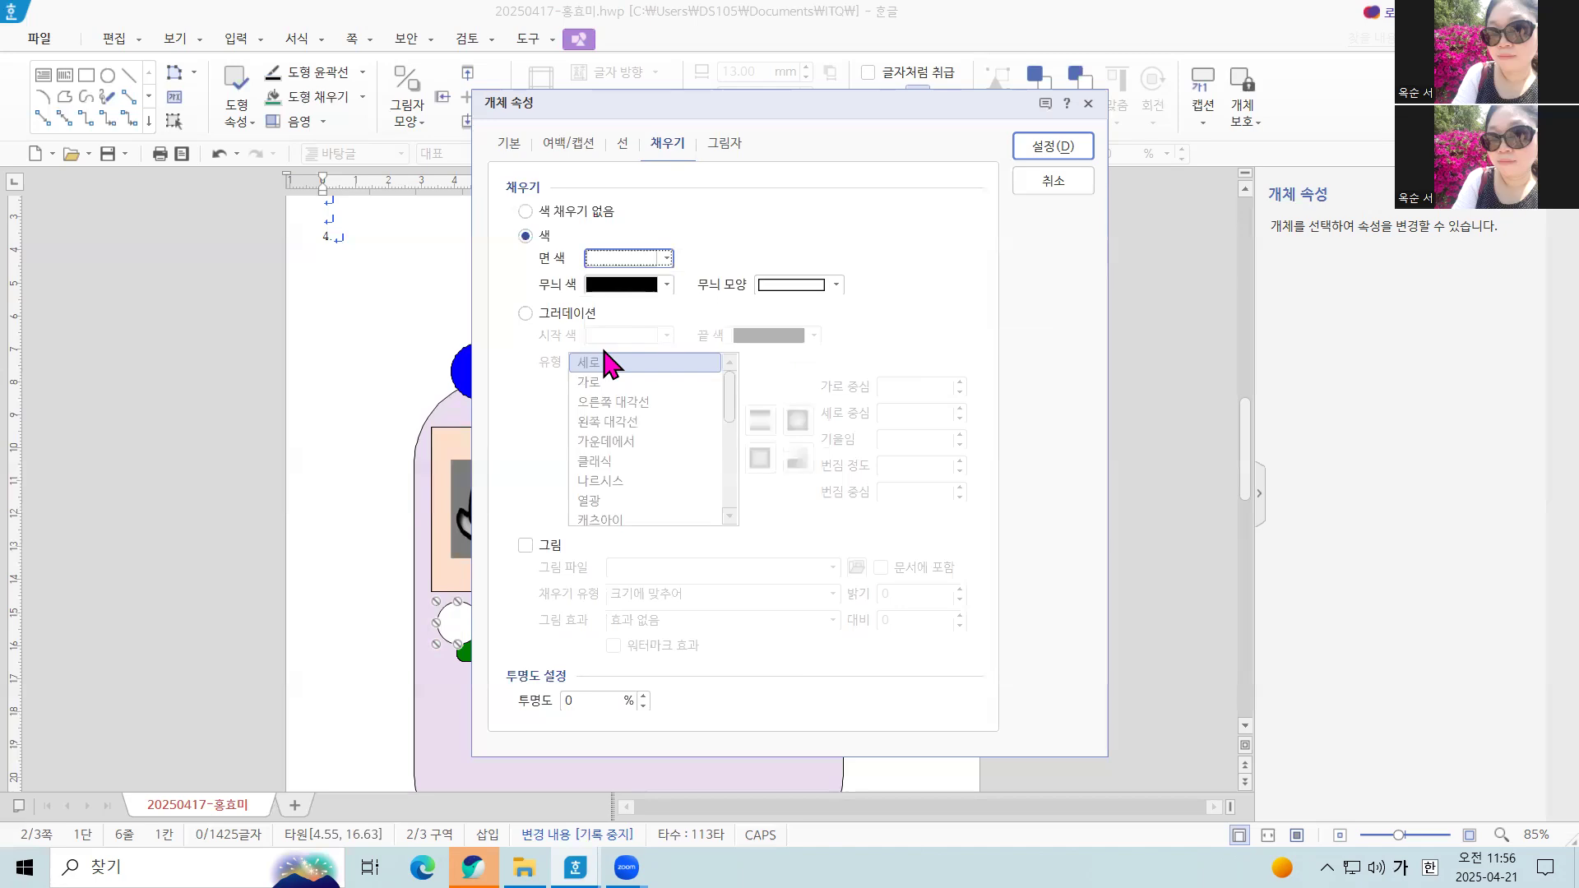
click(1066, 148)
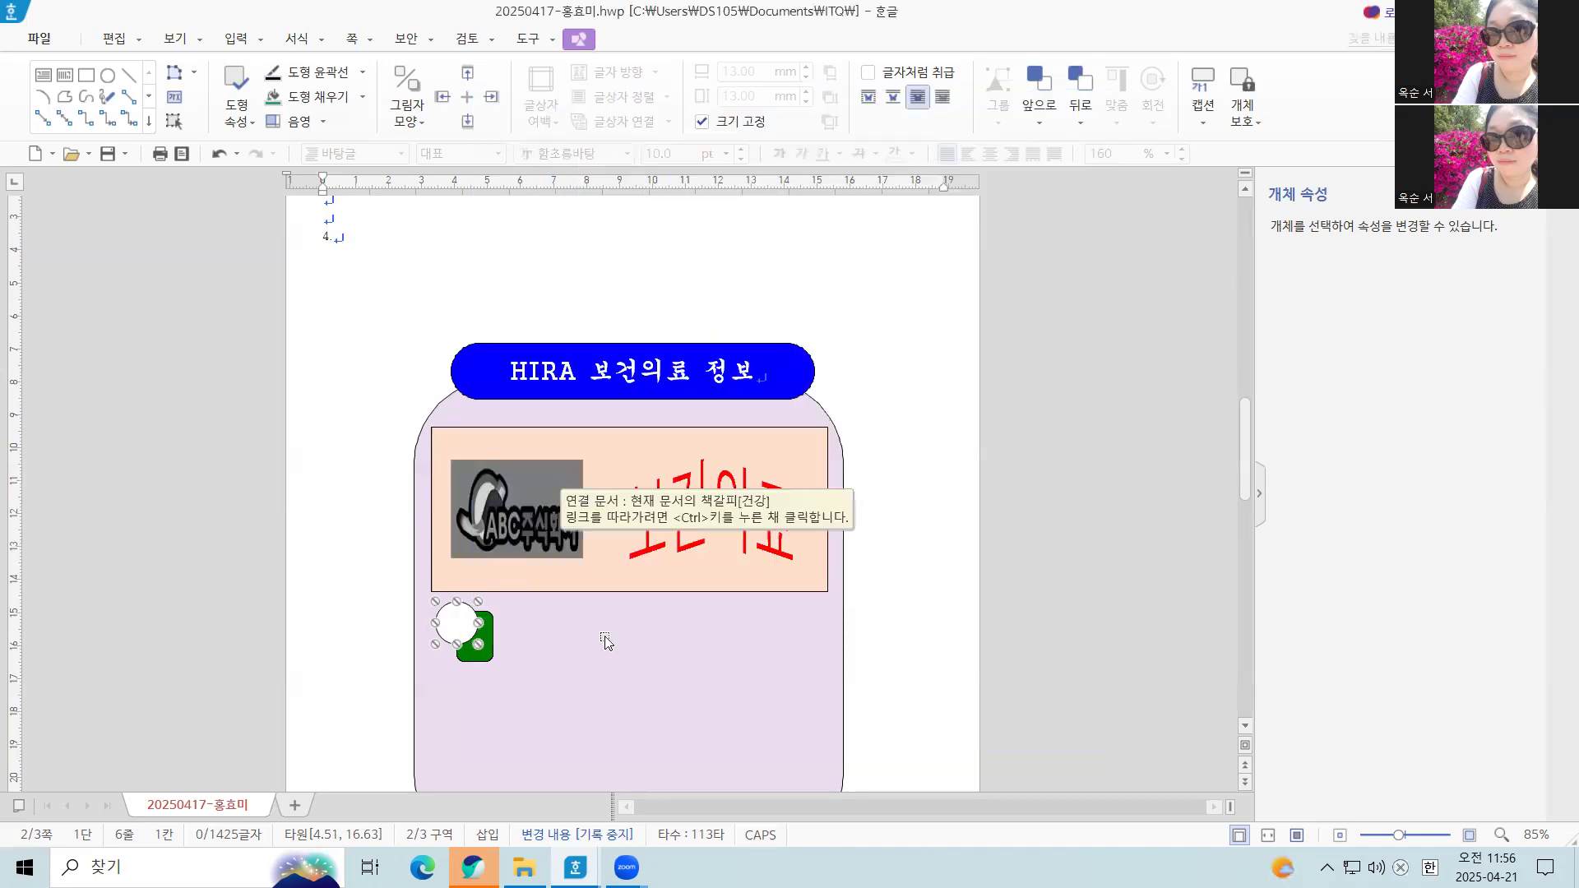
key(Right)
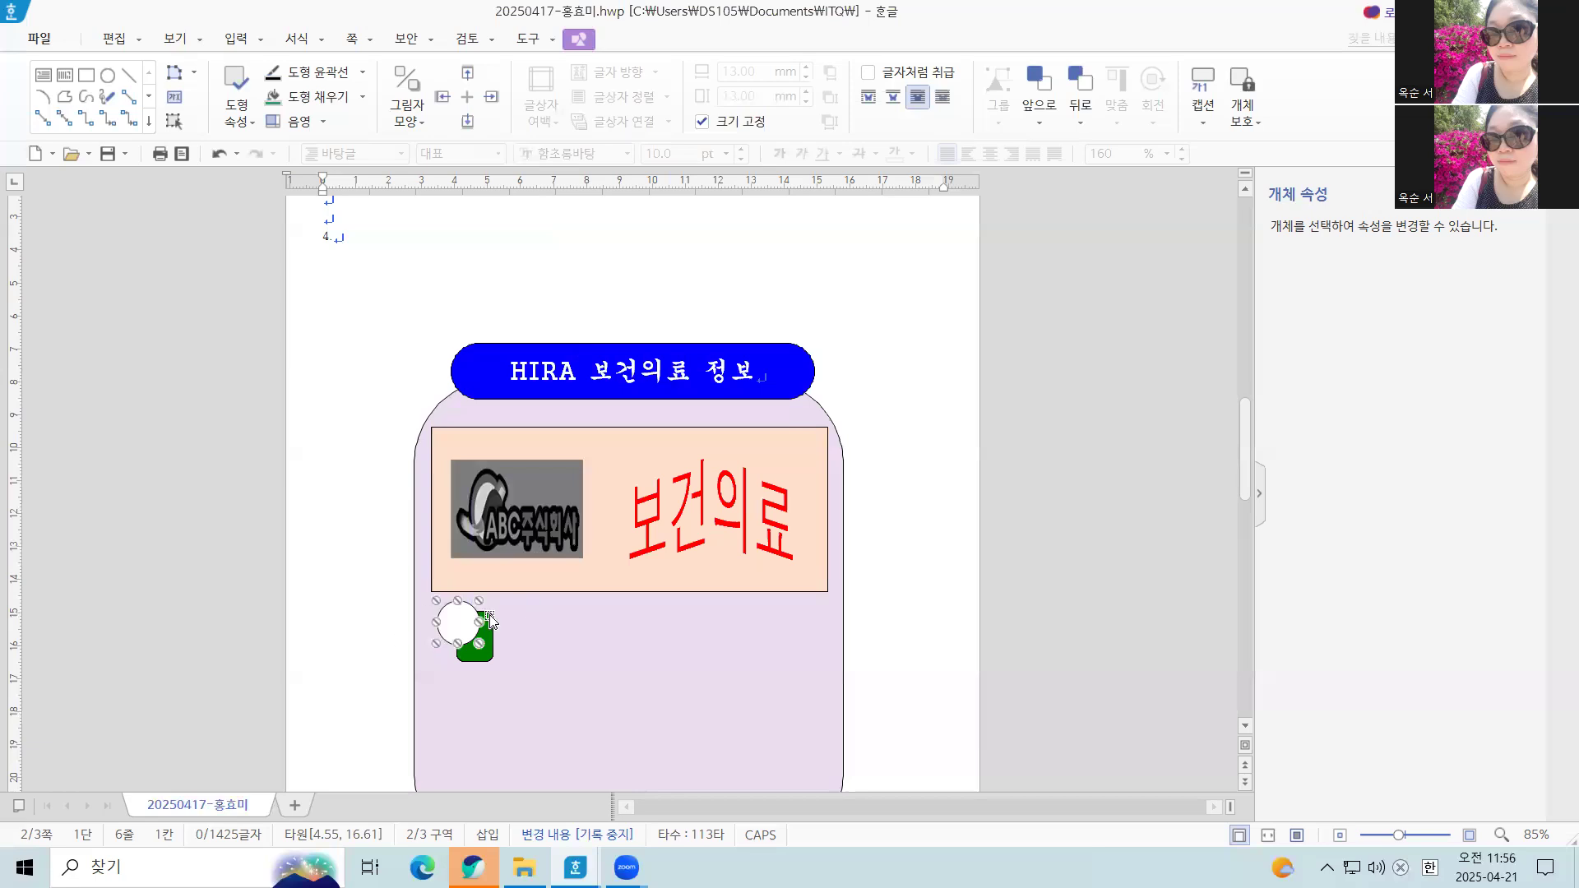
Enable text inside the white circle and set its font to 궁서
right_click(462, 623)
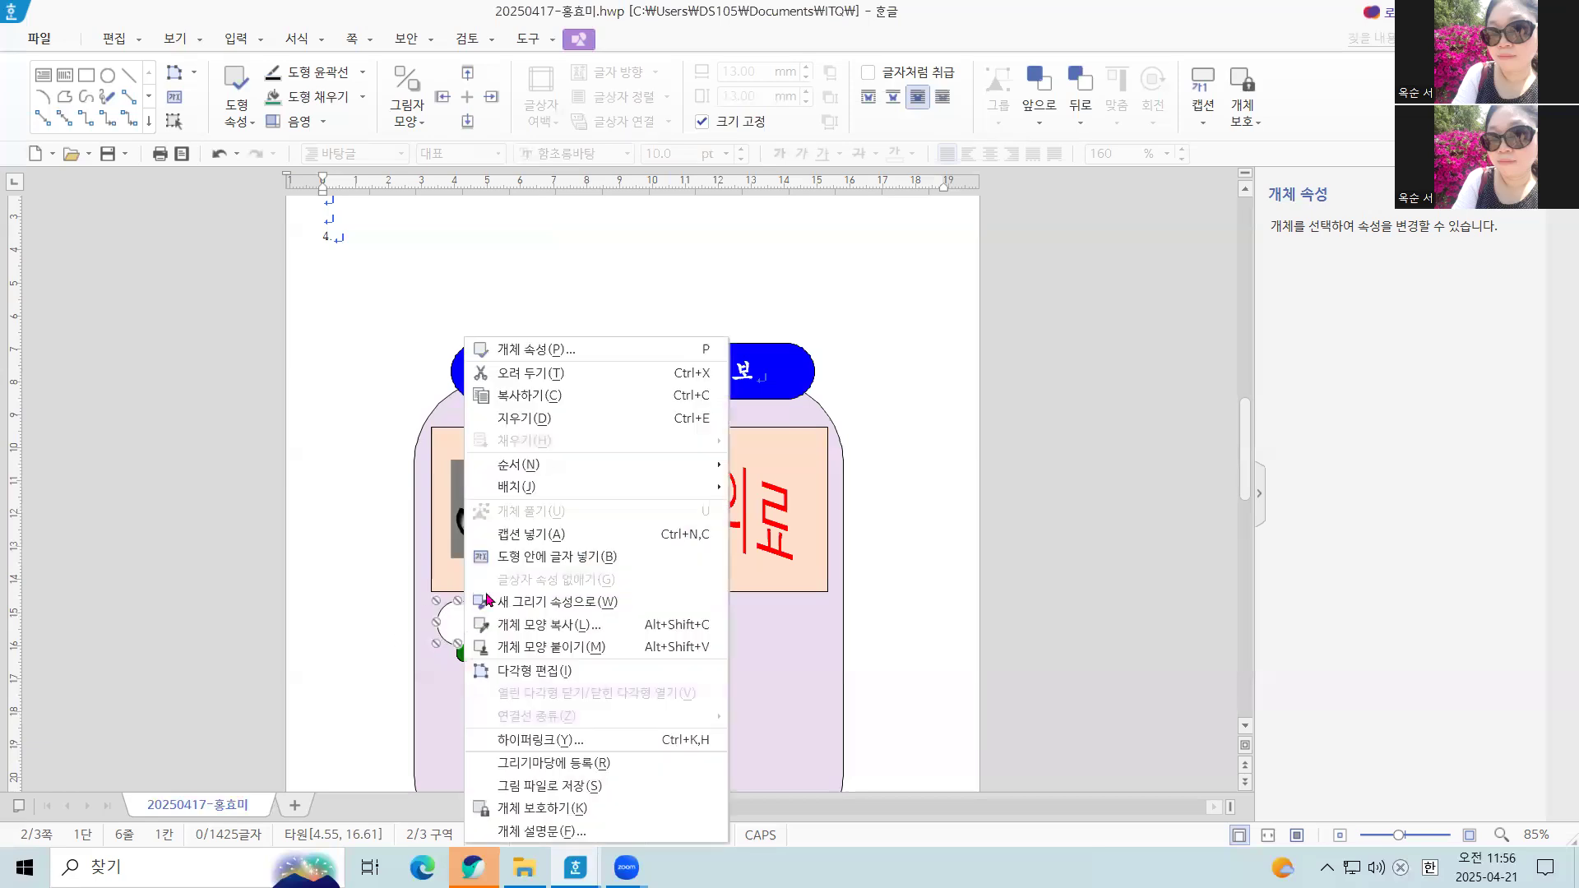
click(542, 557)
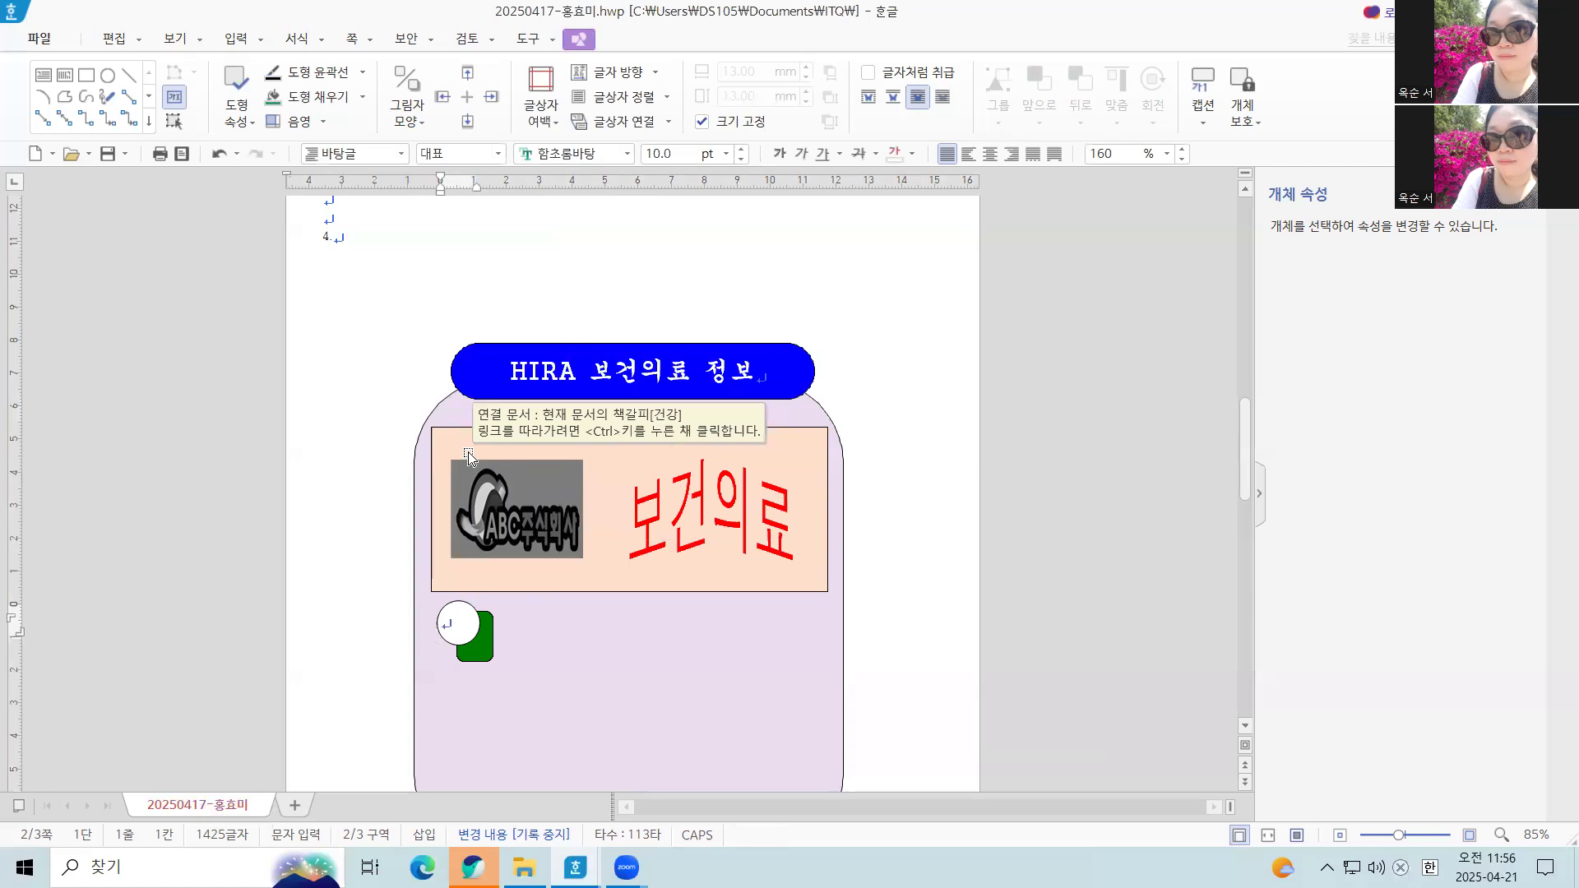
click(627, 154)
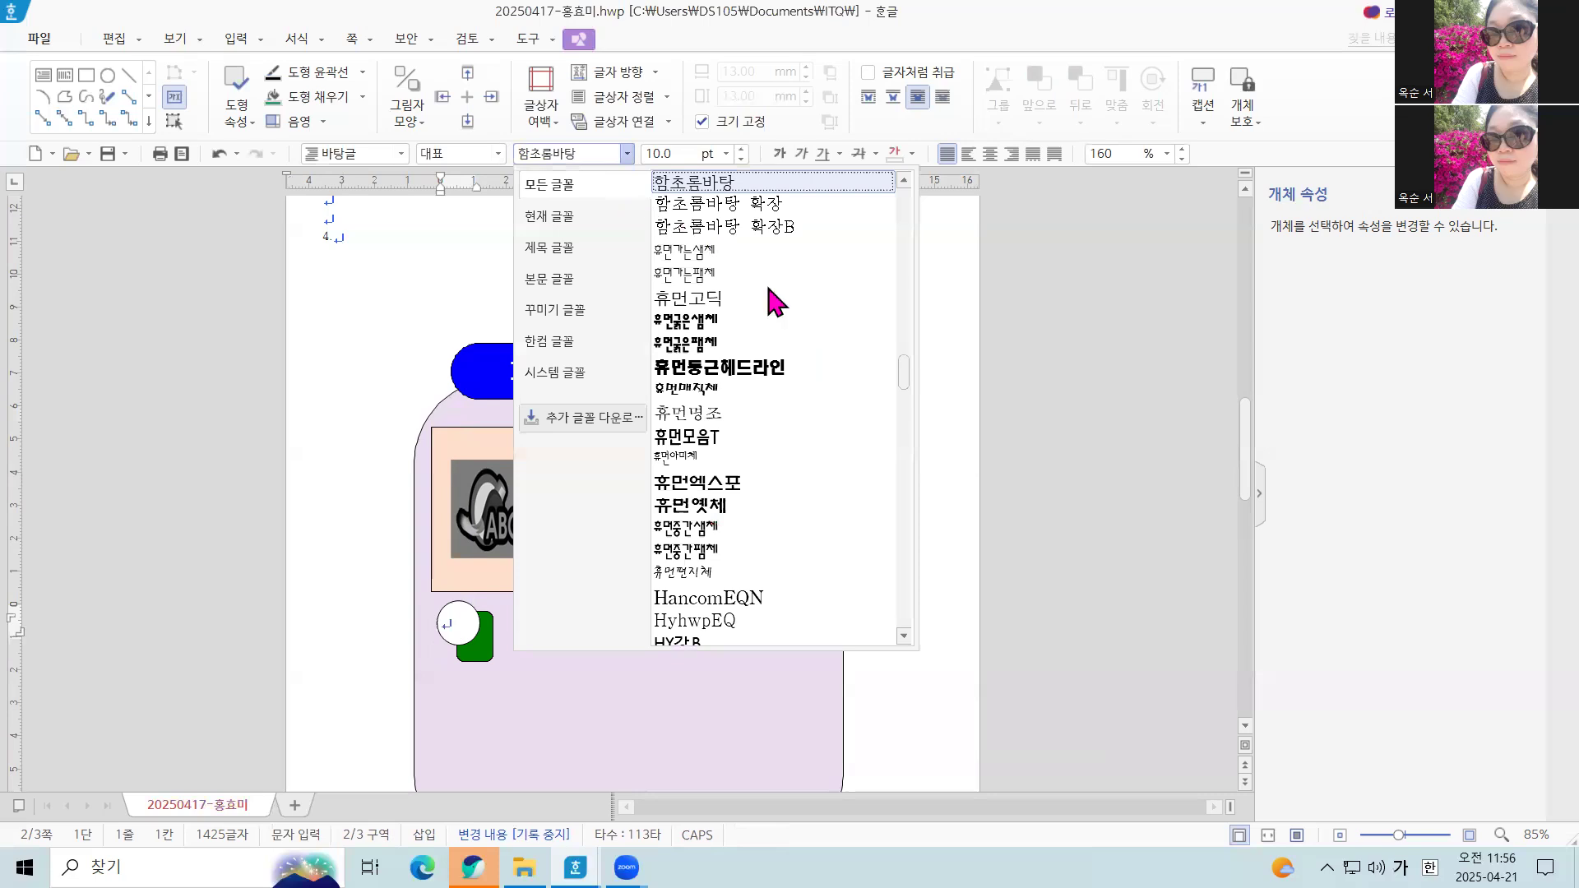
scroll(777, 304, down, 5)
scroll(811, 333, up, 15)
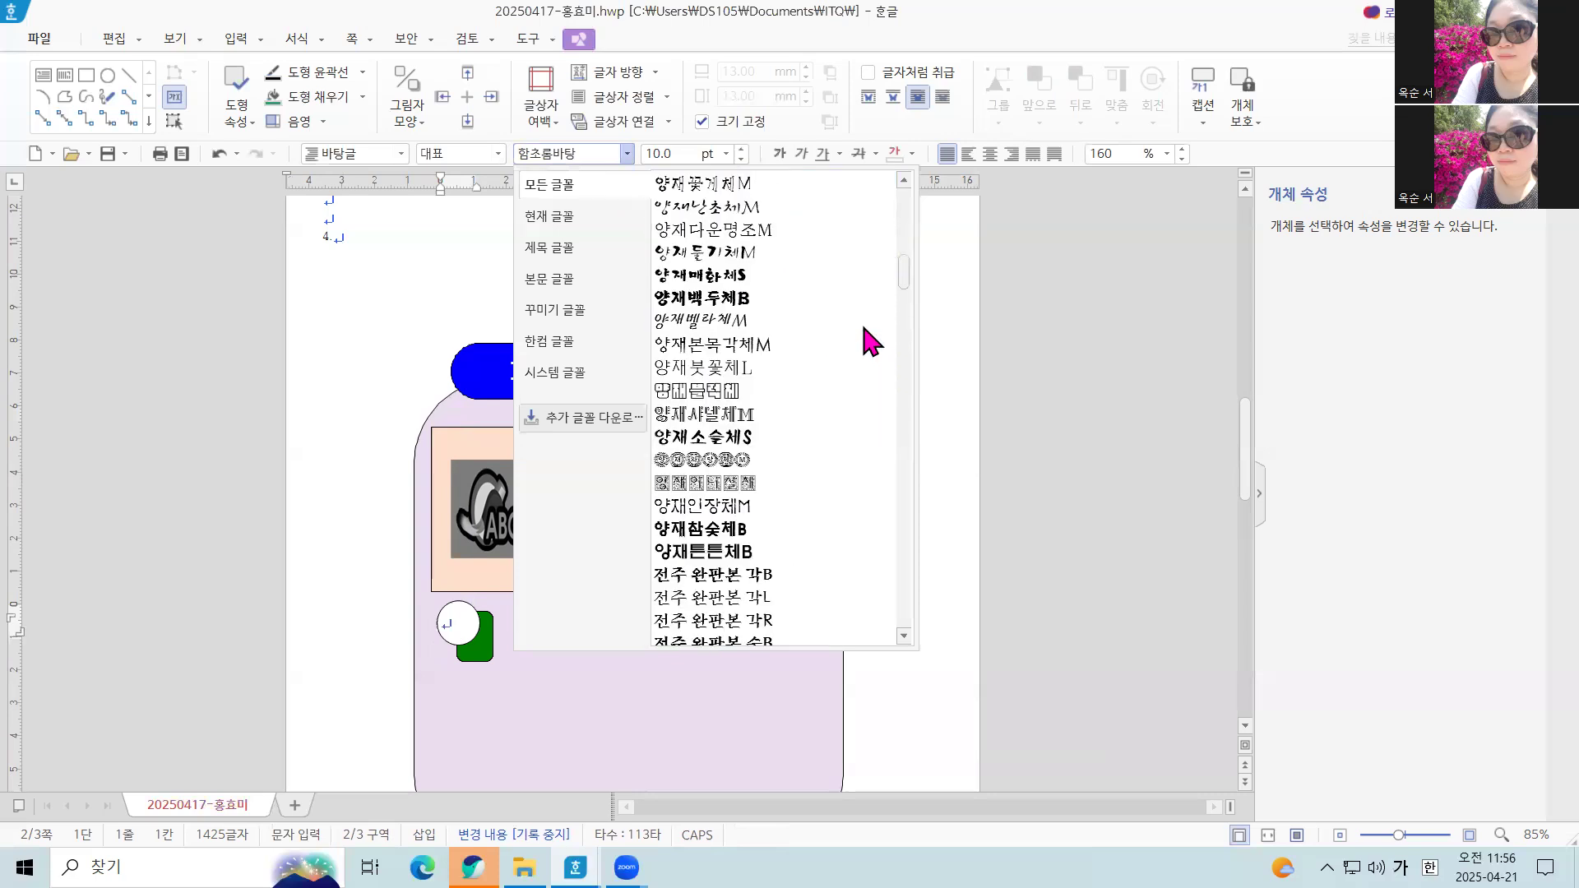
scroll(773, 412, up, 2)
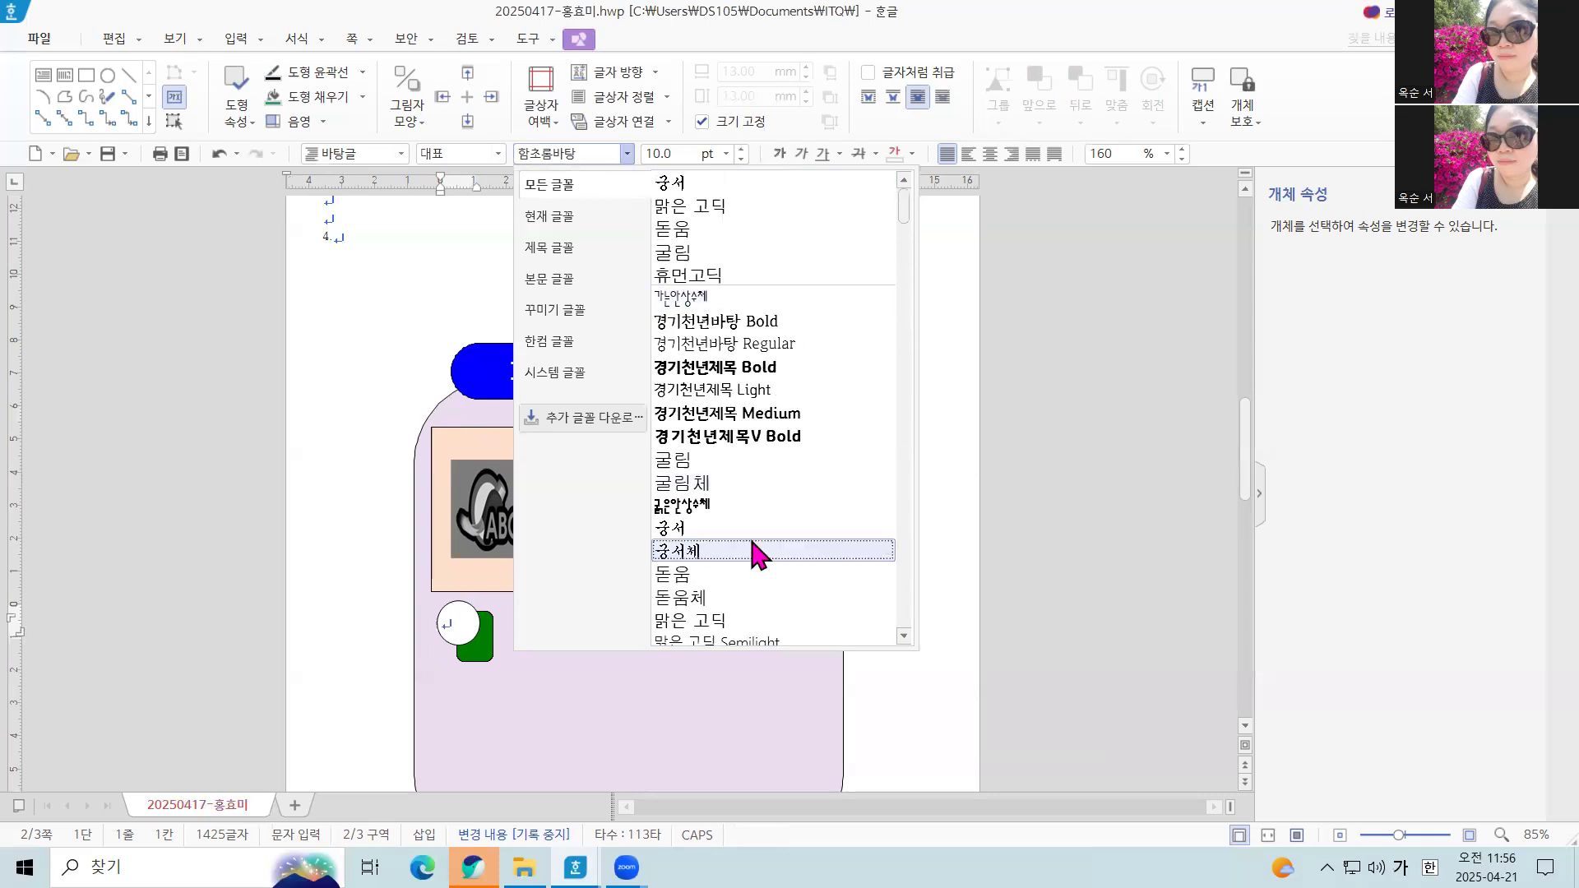
click(751, 543)
Set the circle's text to 20 pt, centered in the paragraph and aligned to the middle center of the shape
click(725, 153)
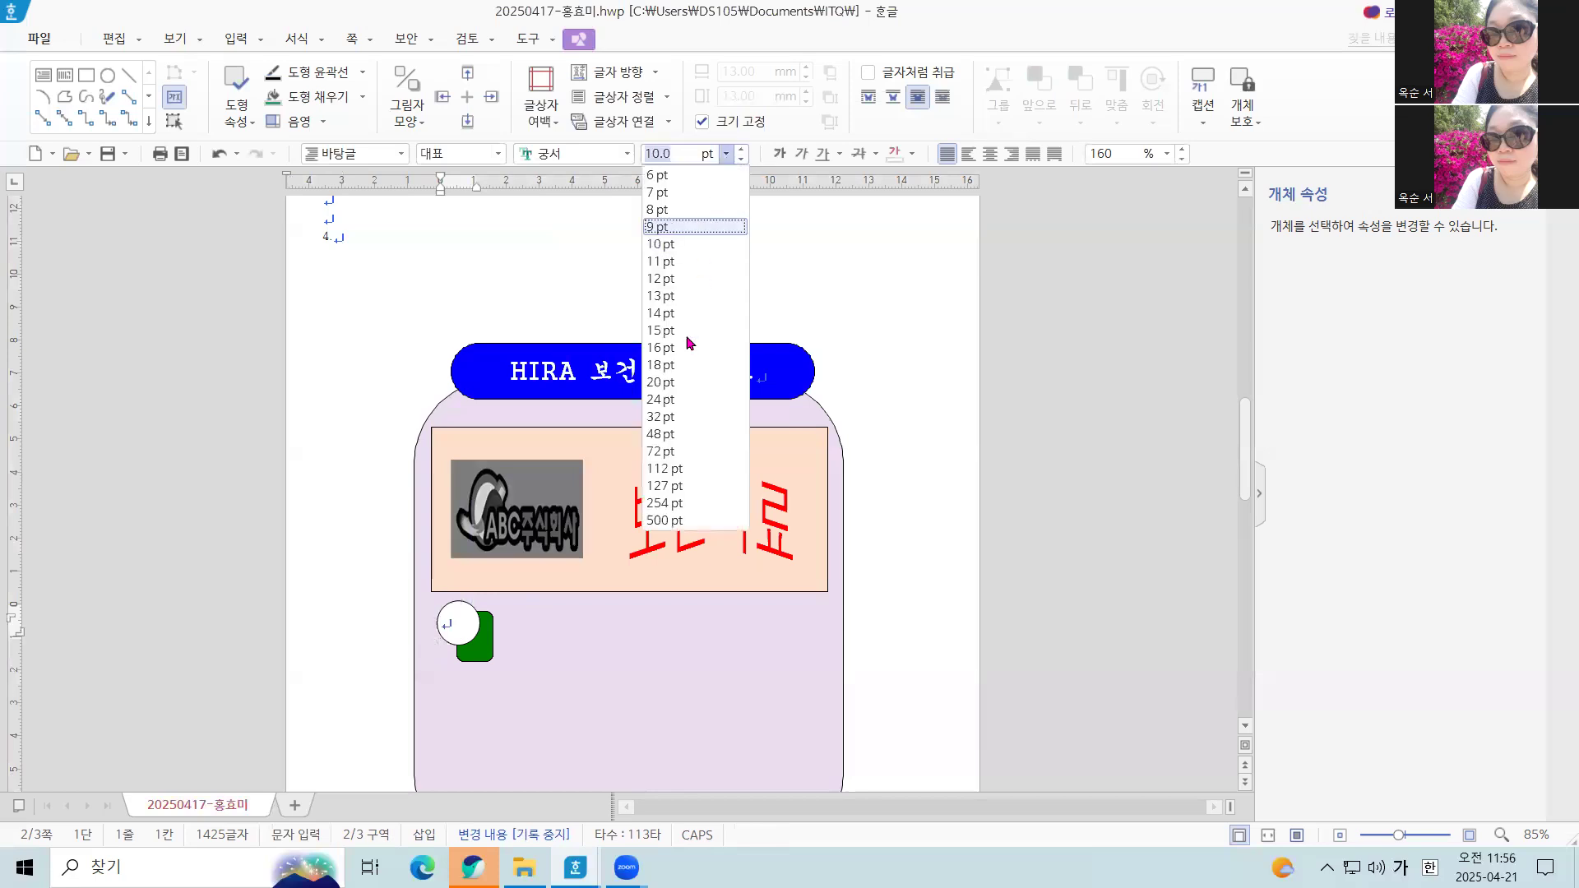
click(681, 383)
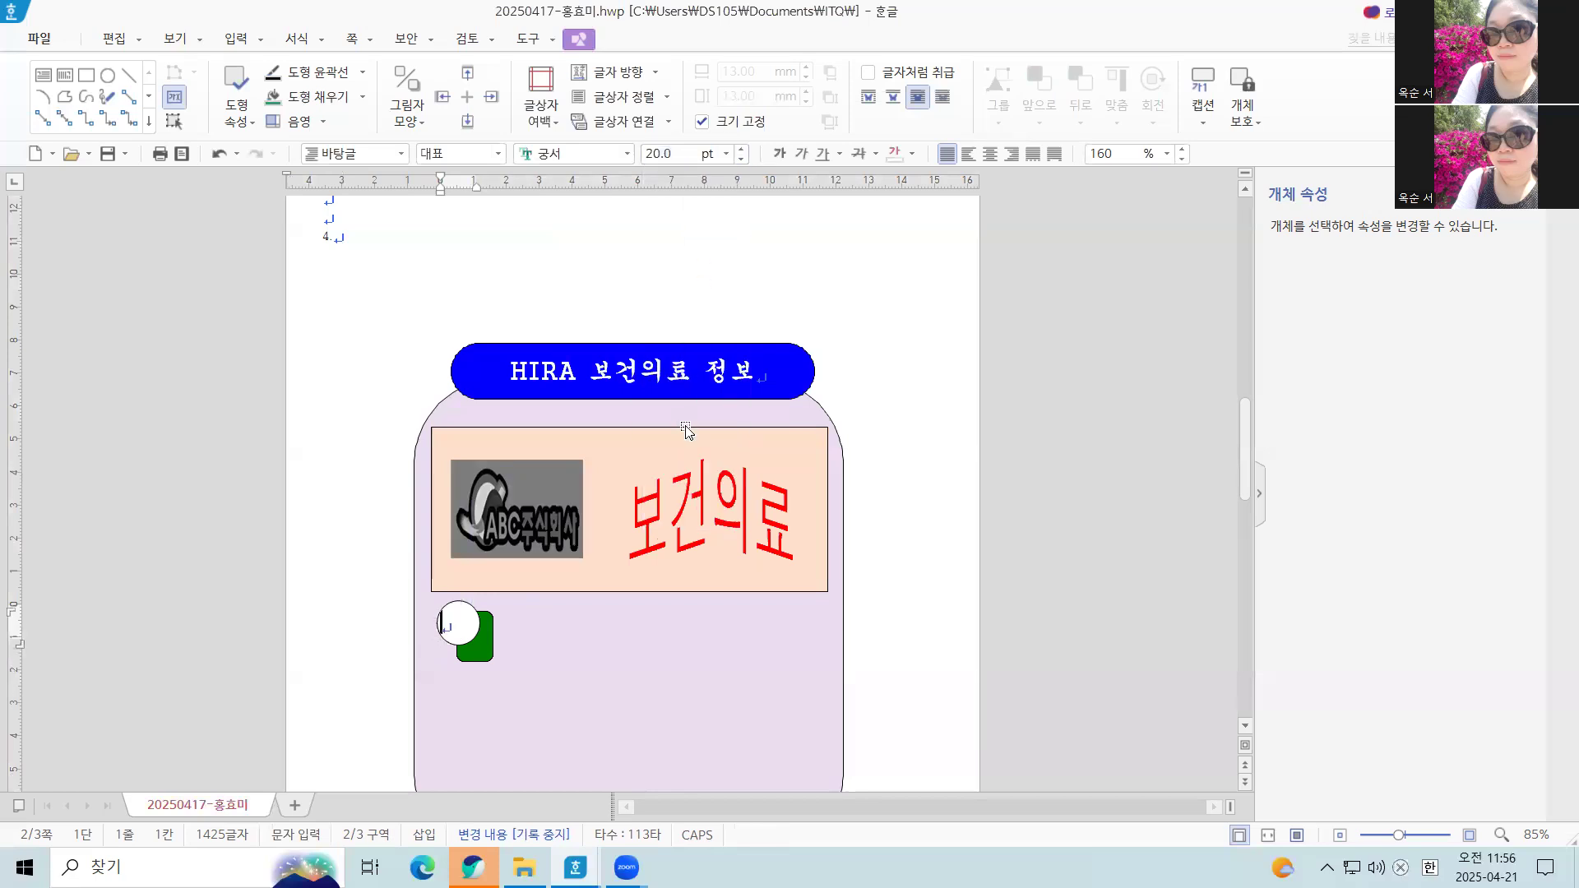
click(990, 159)
right_click(452, 615)
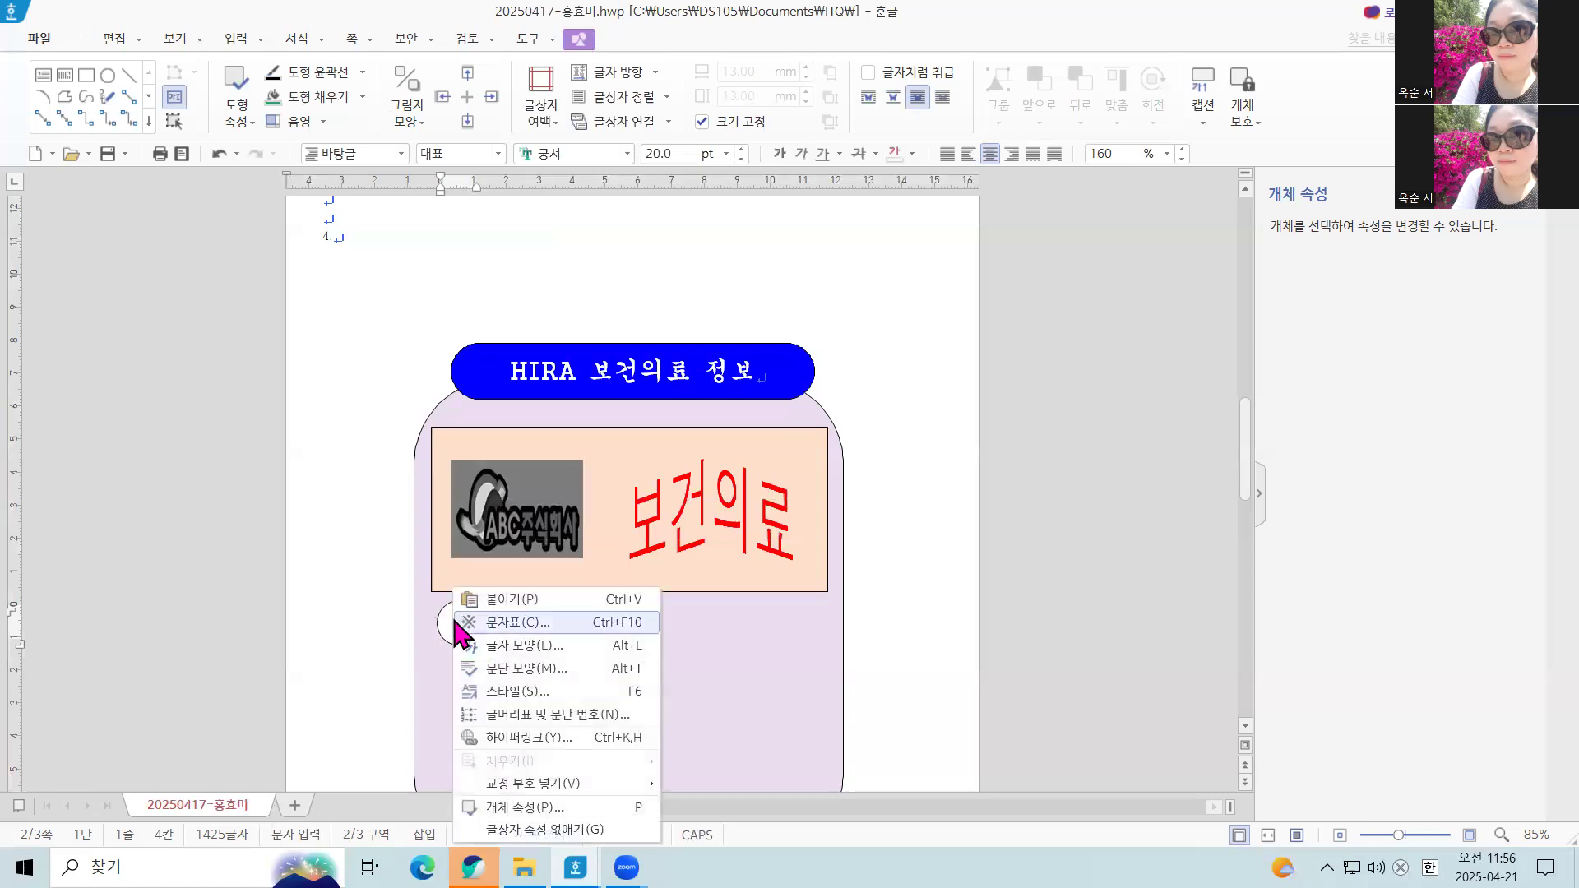
click(446, 619)
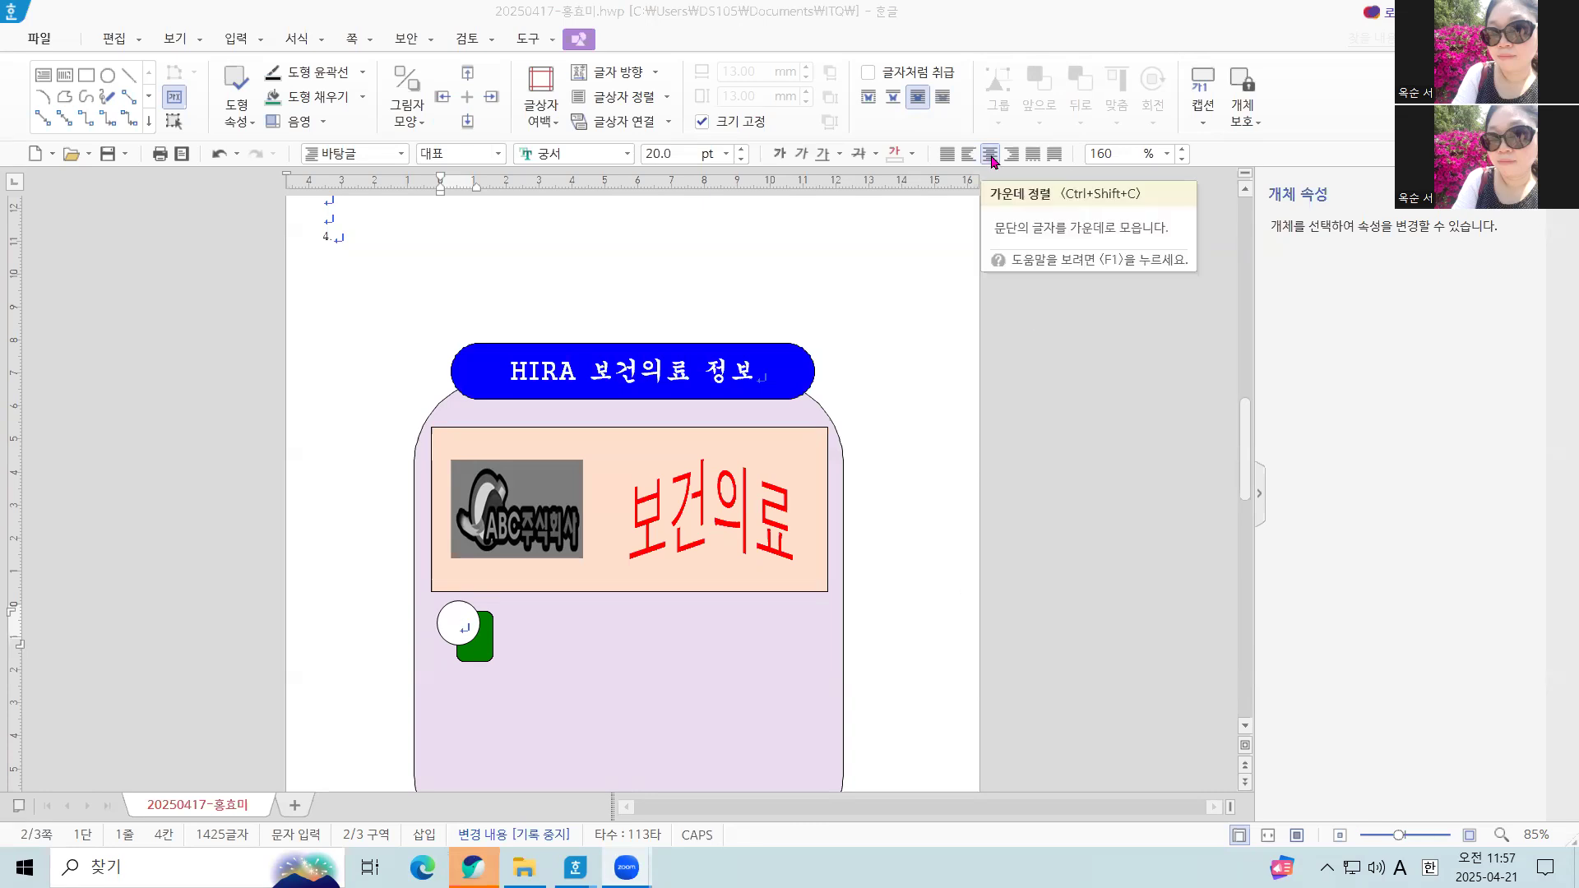
click(620, 105)
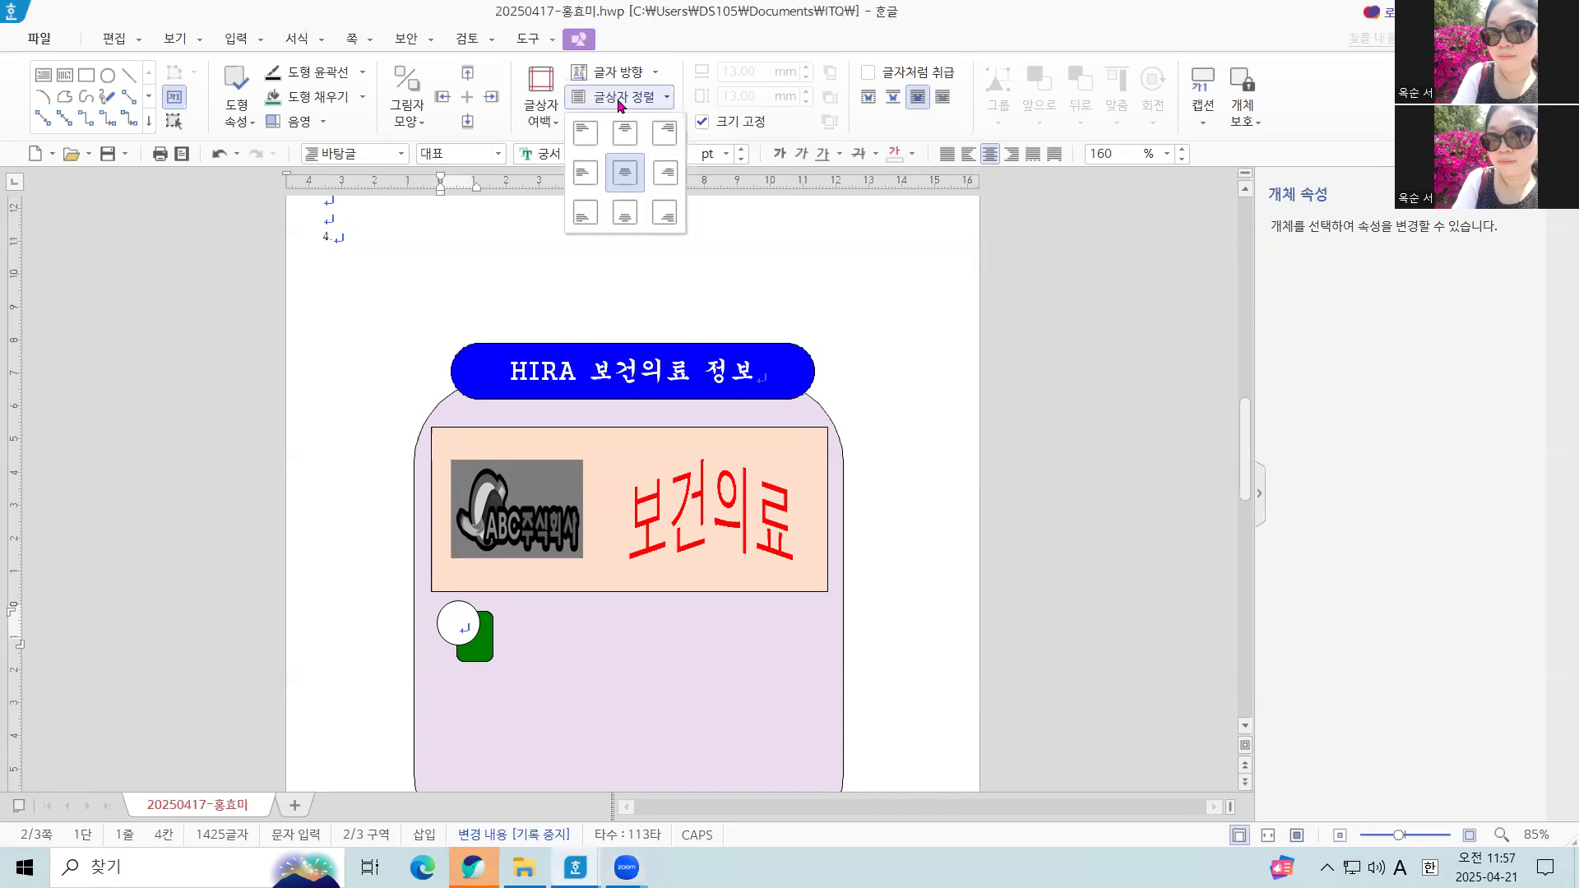
click(625, 173)
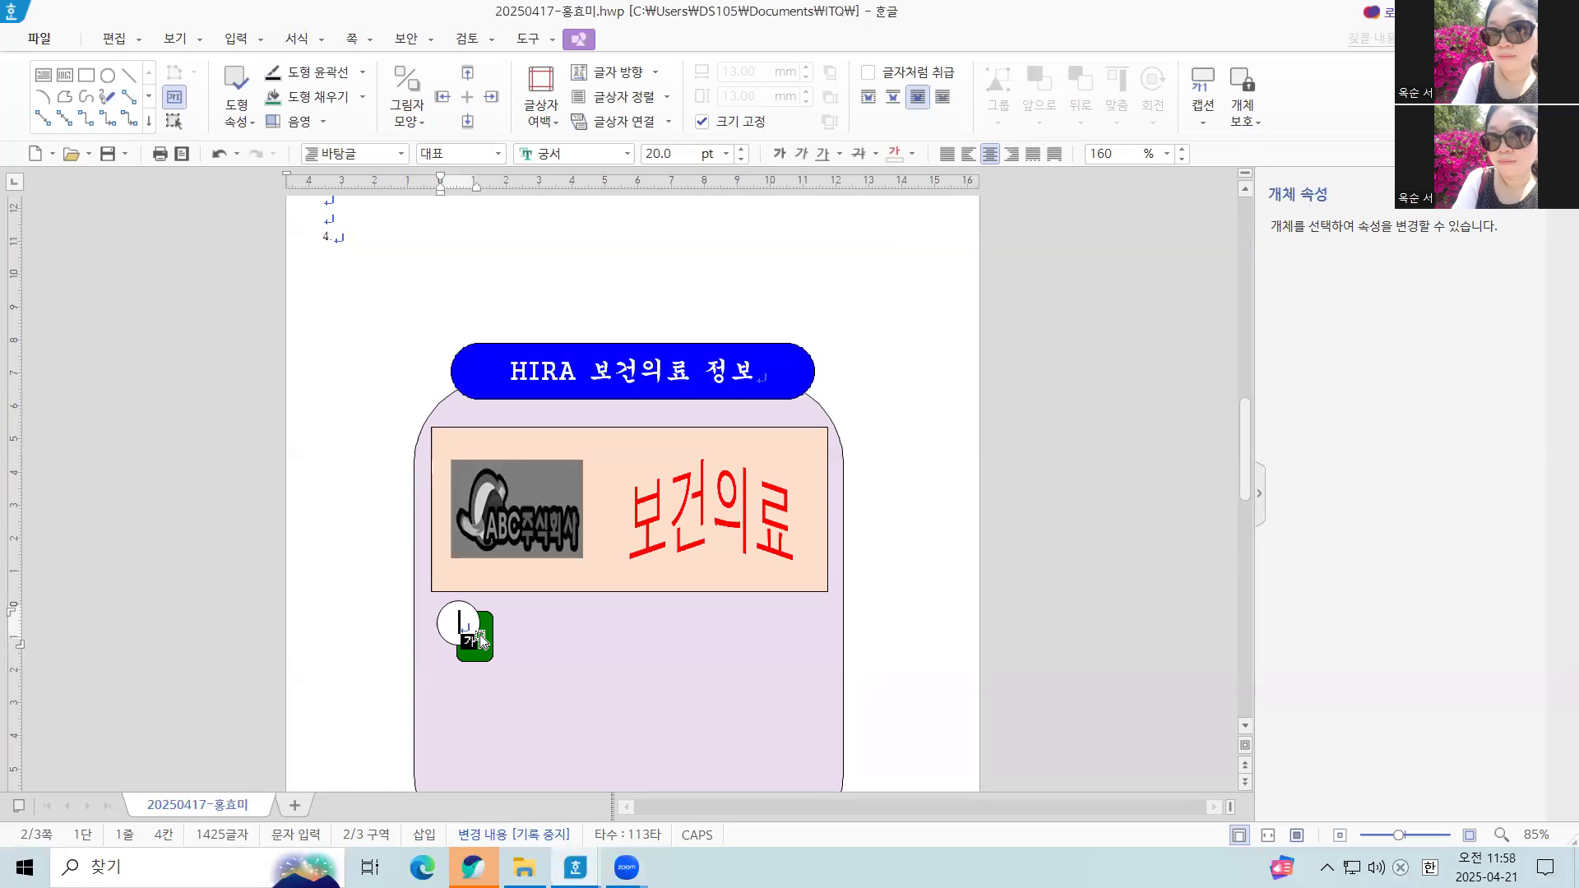
Draw a horizontal text box about 98 by 16 mm to the right of the green rectangle
scroll(546, 592, down, 1)
scroll(490, 680, down, 1)
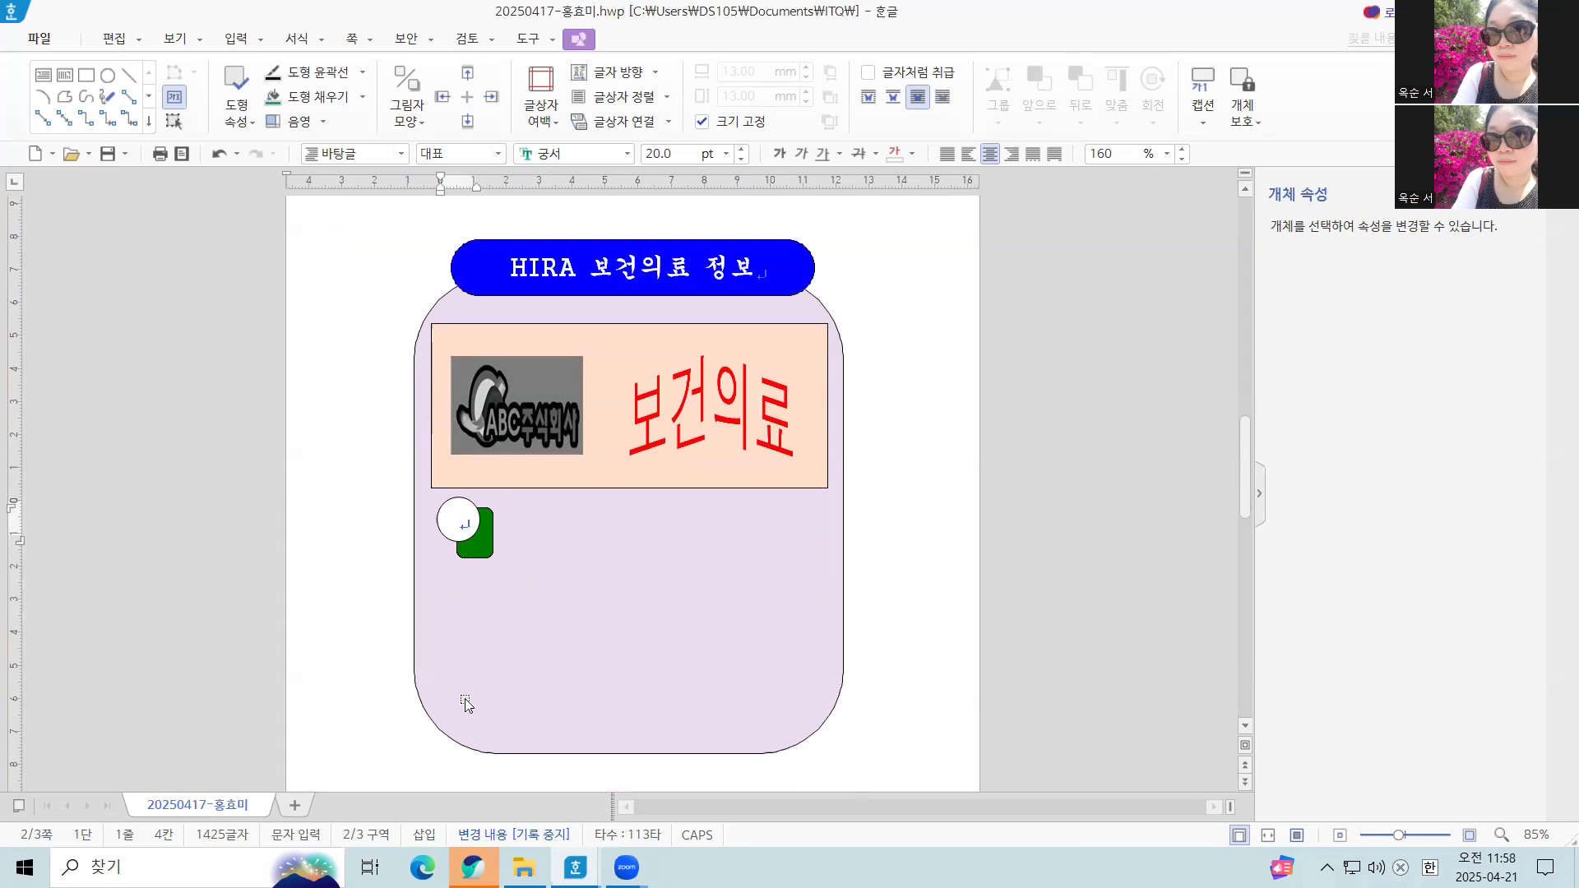
key(Hangul)
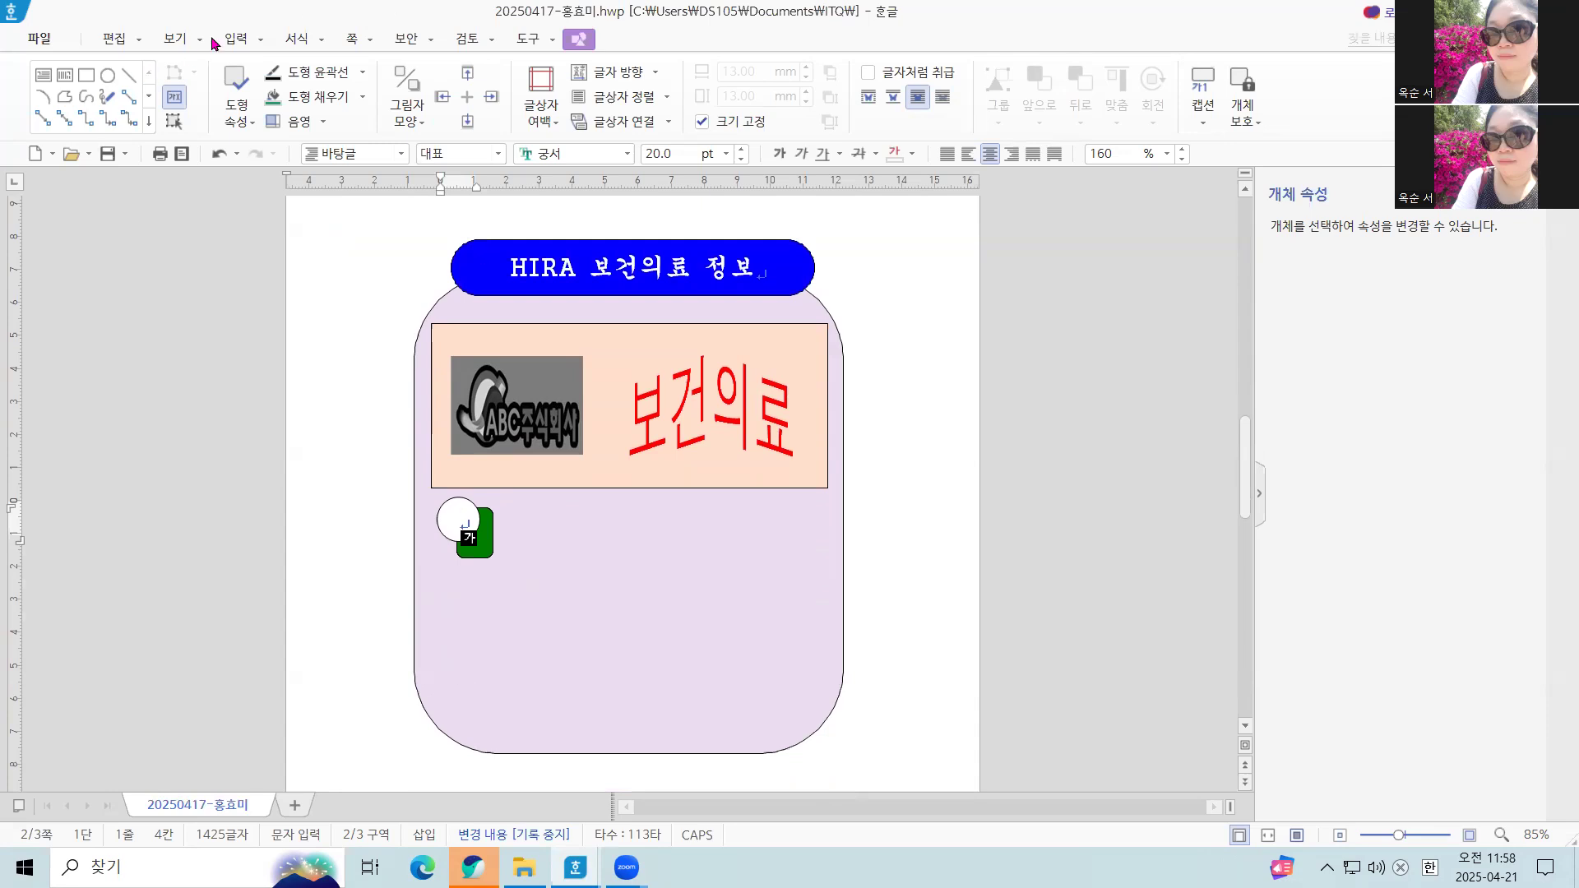
click(43, 80)
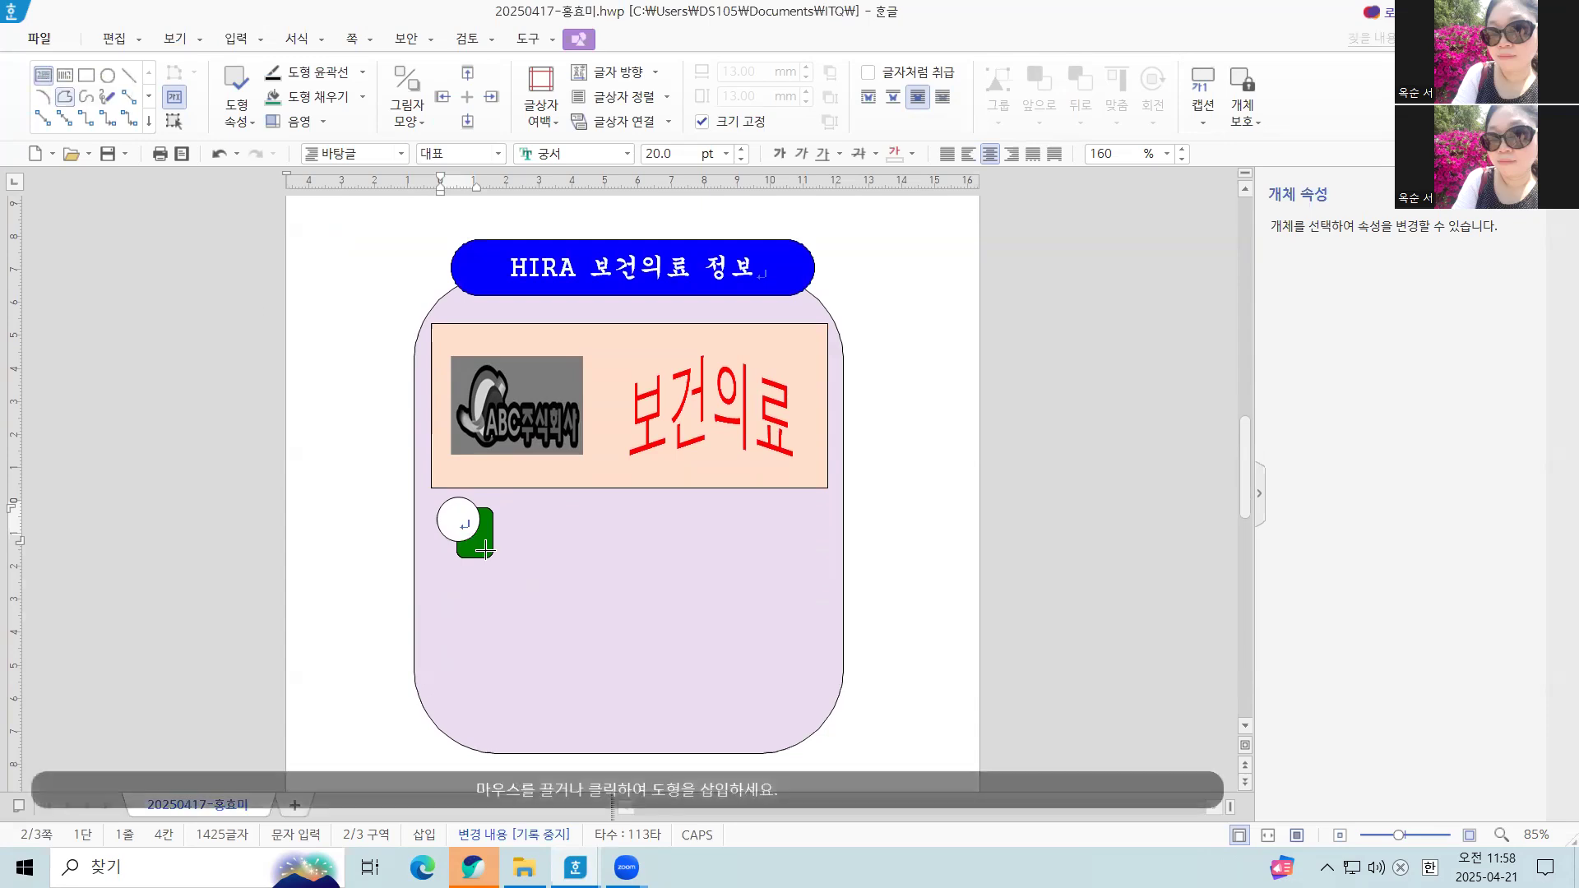
drag(505, 507, 827, 557)
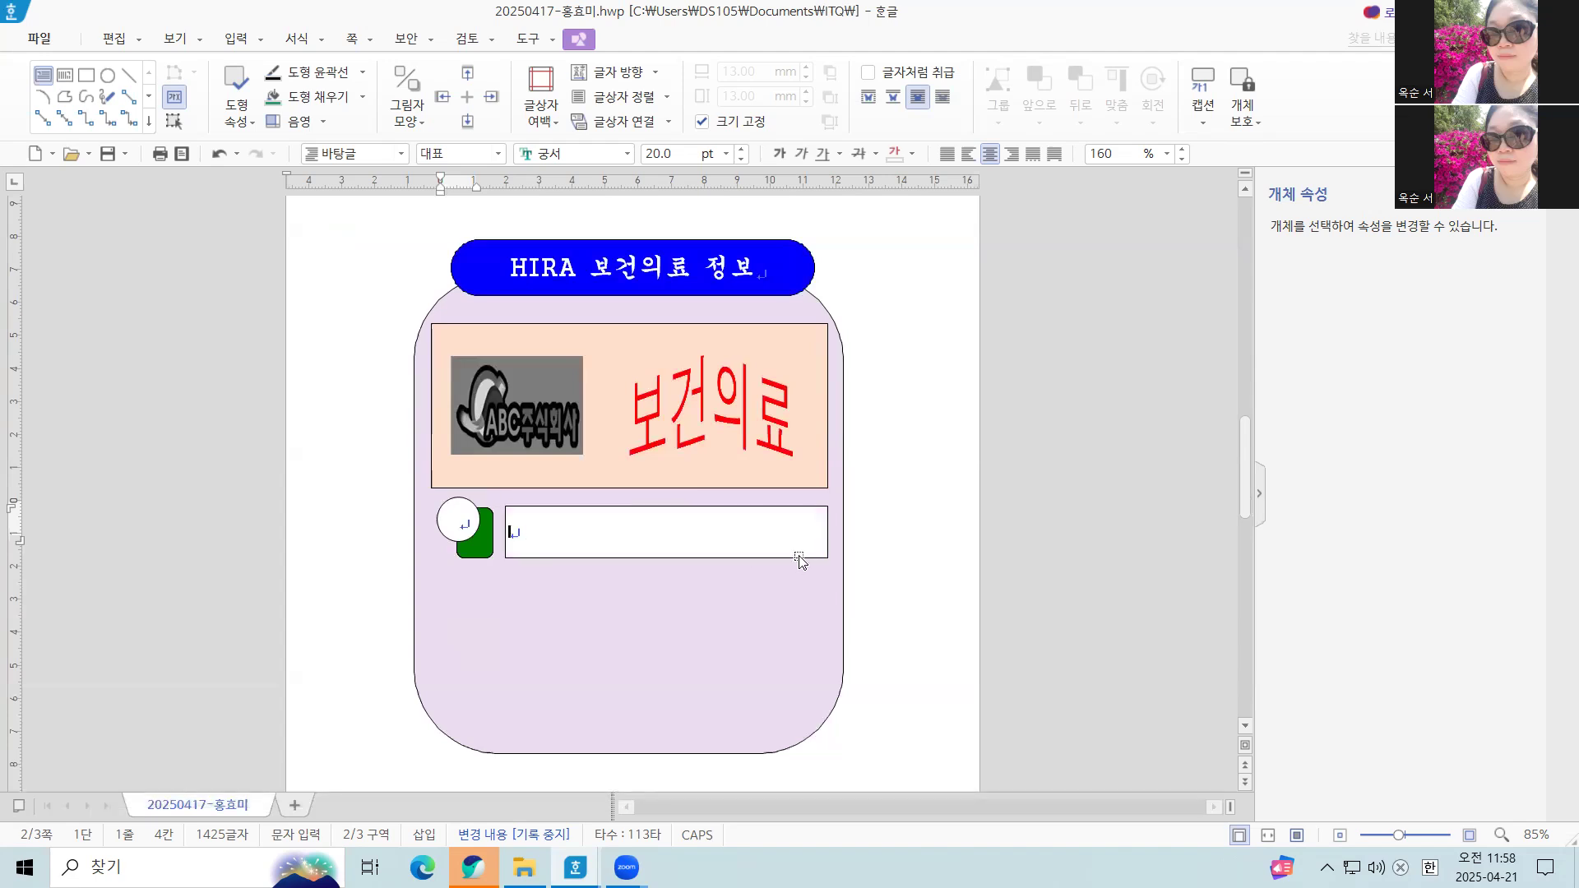
Enter the text "의약품 처방 및 조제 데이터" in the new text box
text(의약품)
text( 처방 및 조)
text(제 등)
text(이터)
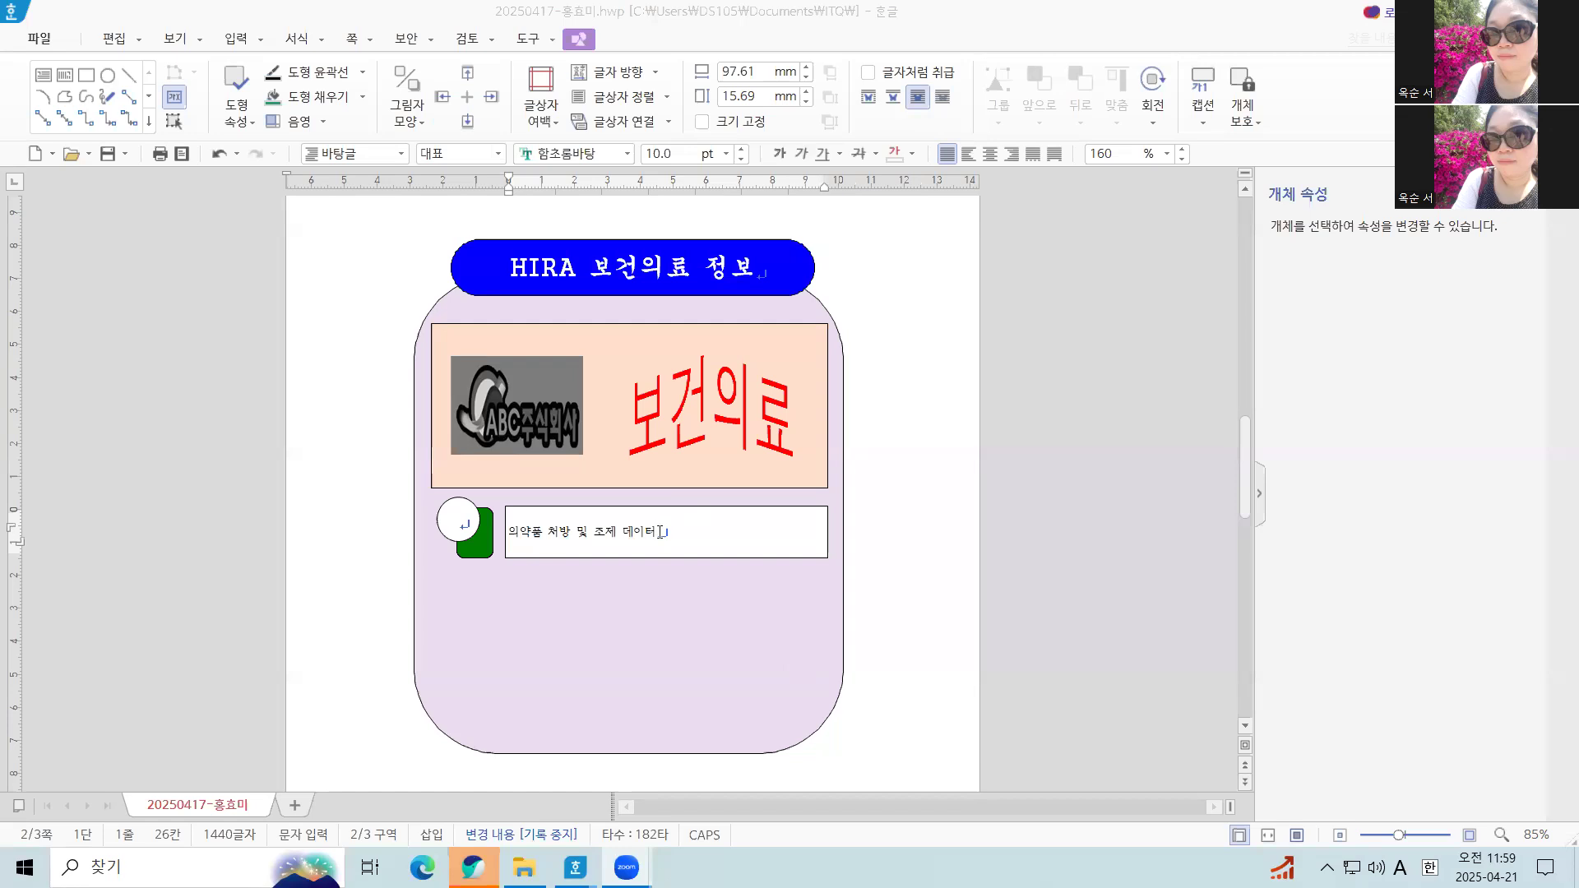
click(781, 614)
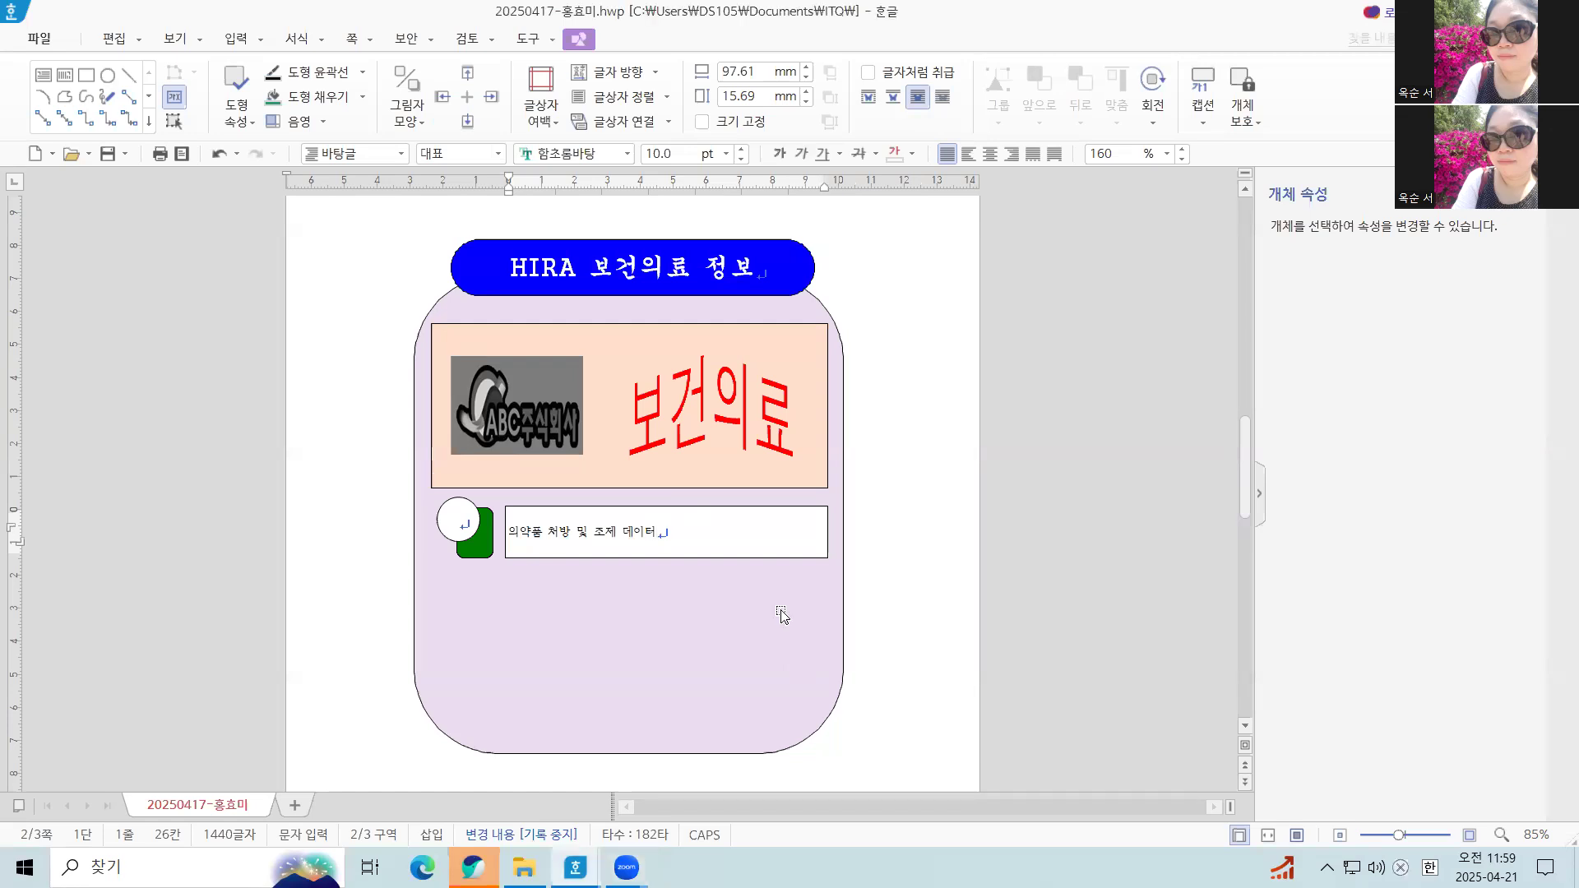
Set the border line type of the 의약품 text box to dashed (파선)
click(633, 509)
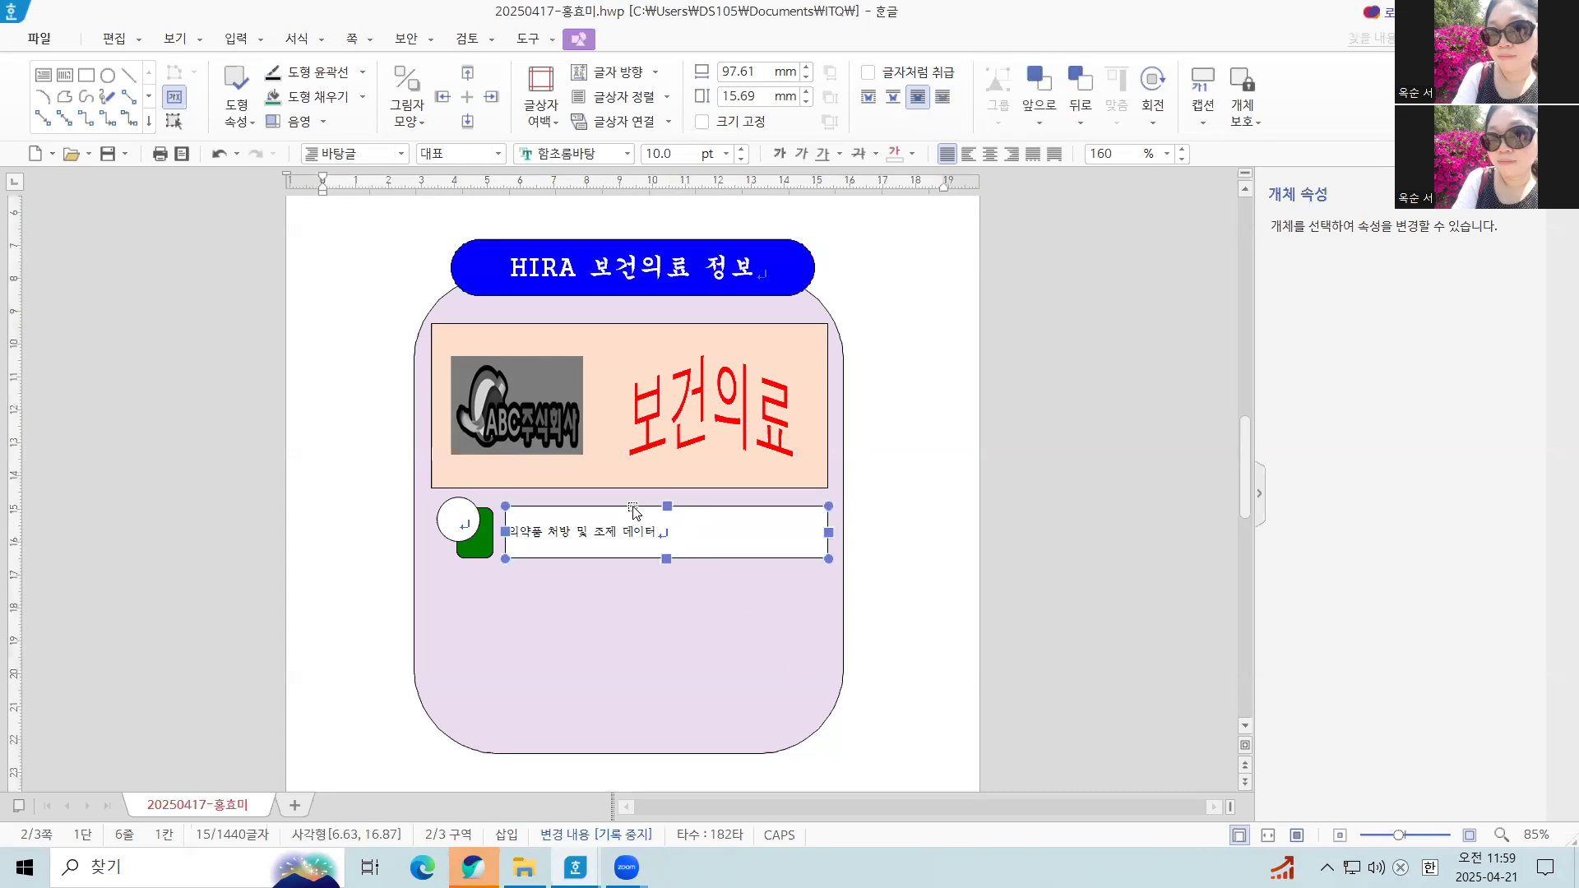
double_click(634, 509)
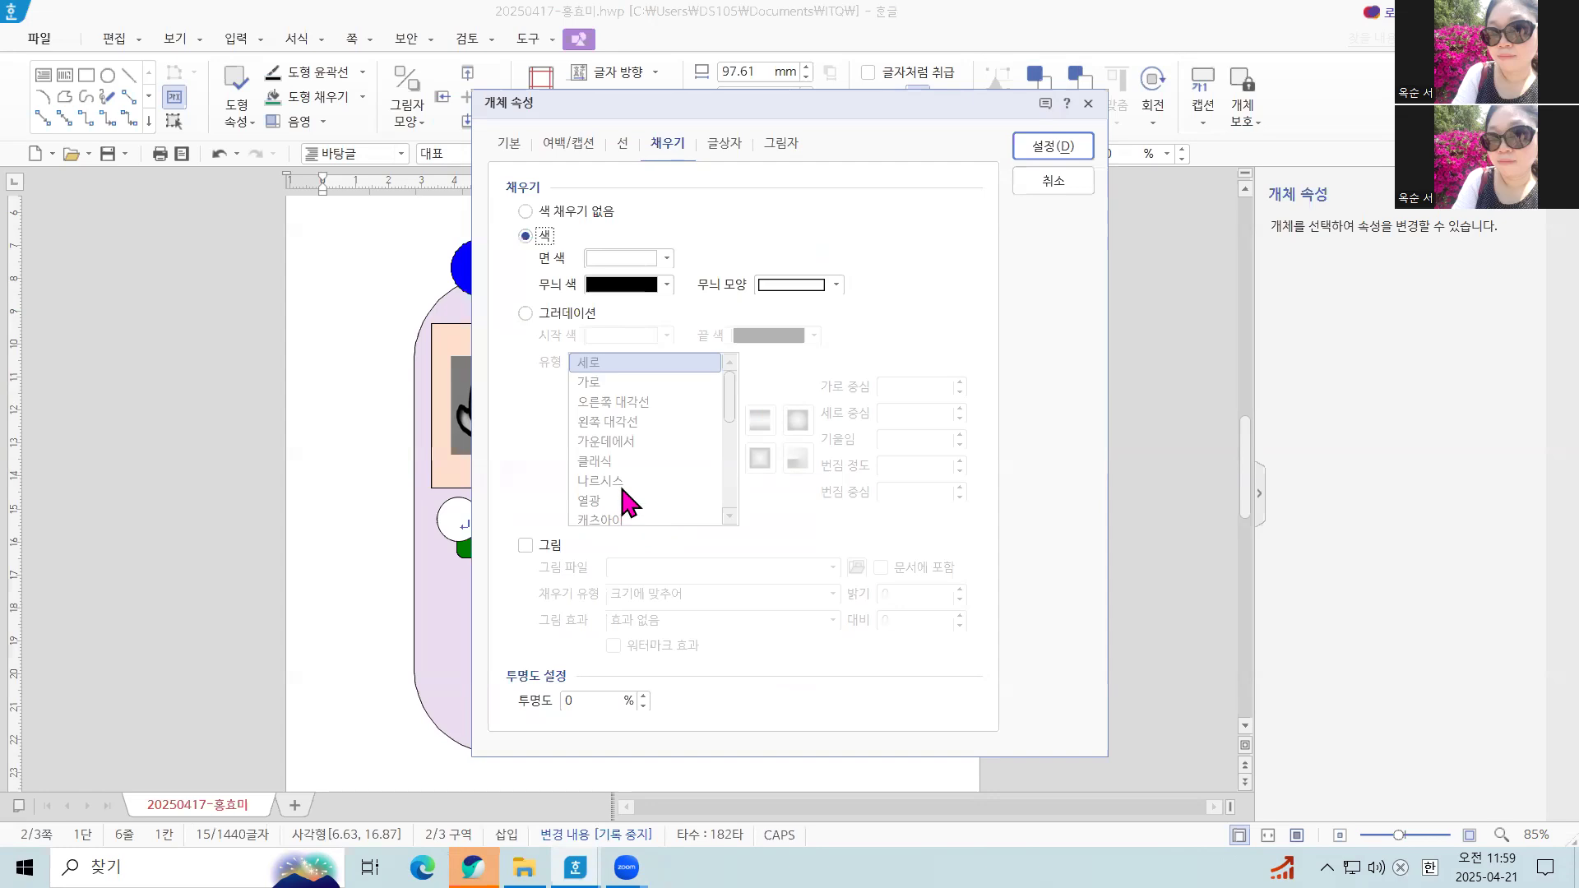
click(517, 141)
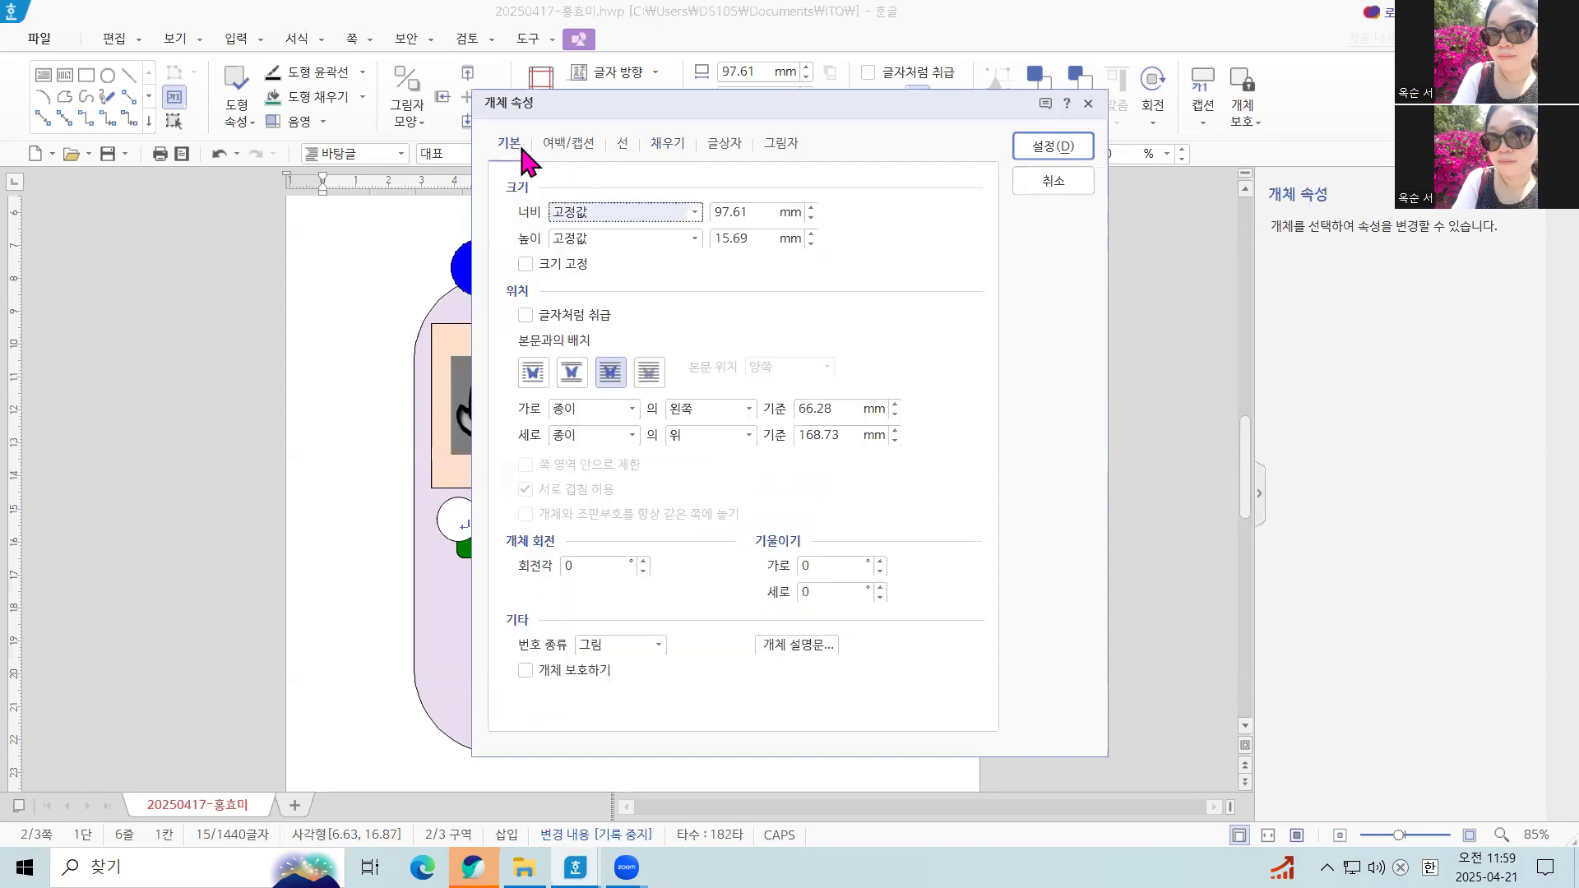
click(622, 146)
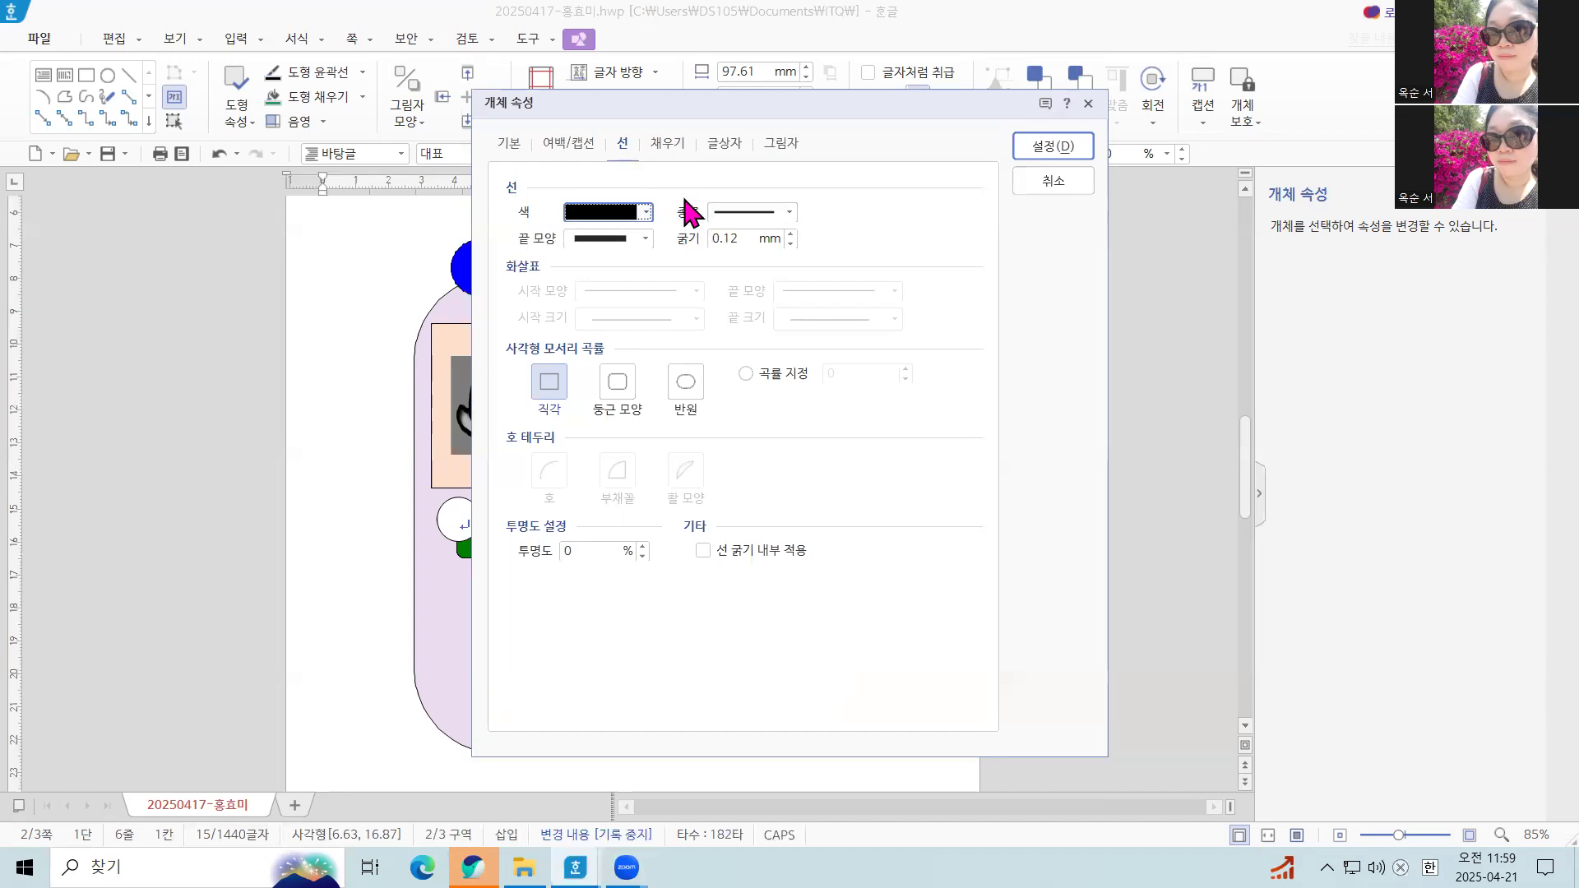
click(792, 210)
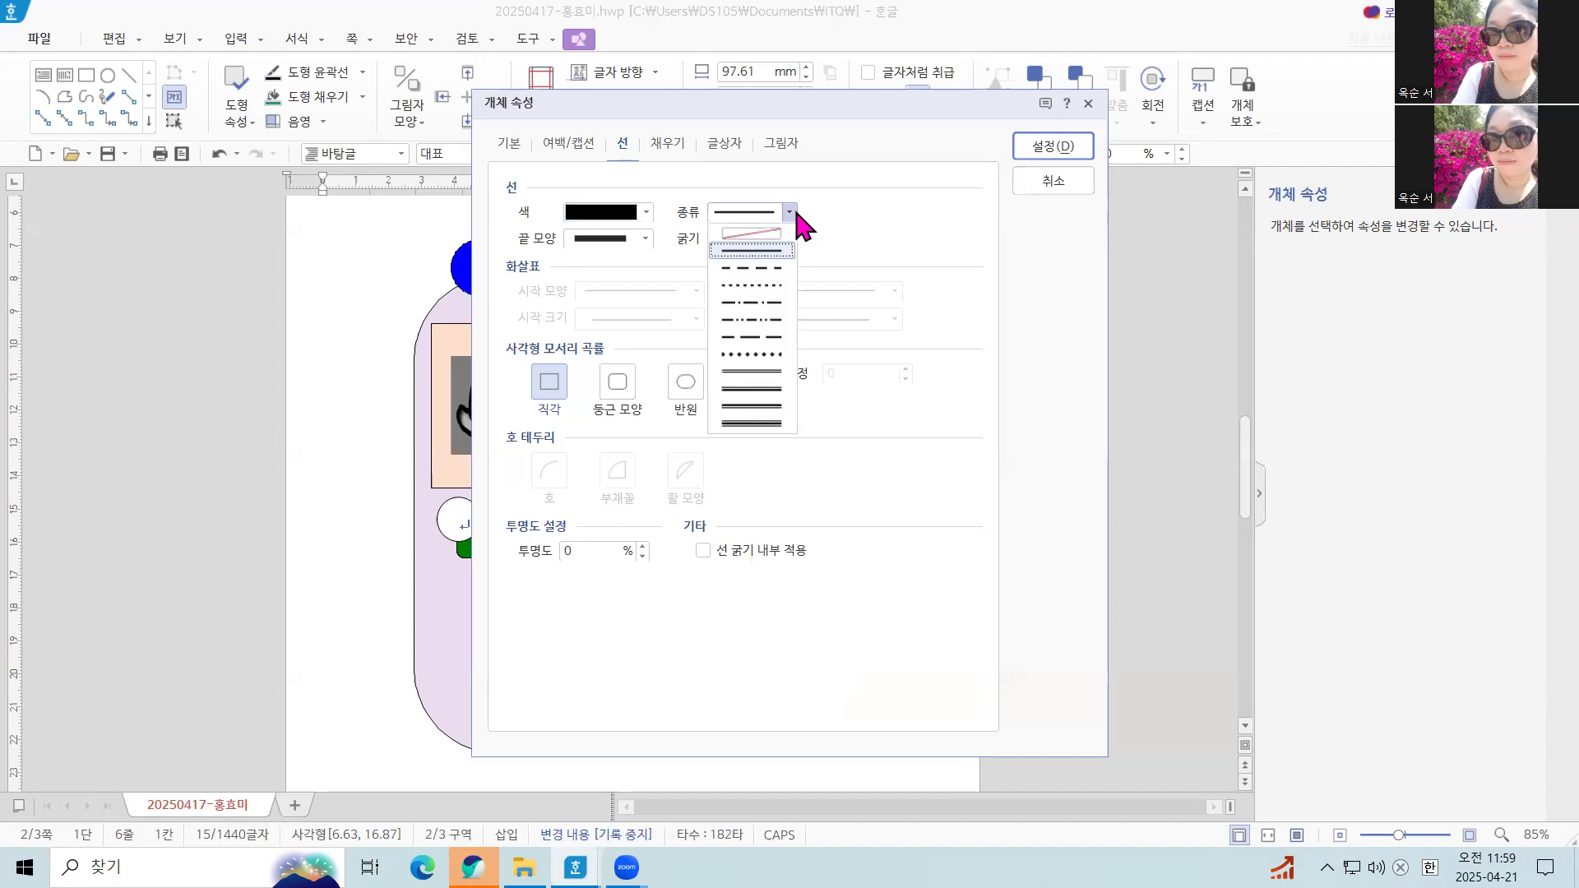
click(760, 268)
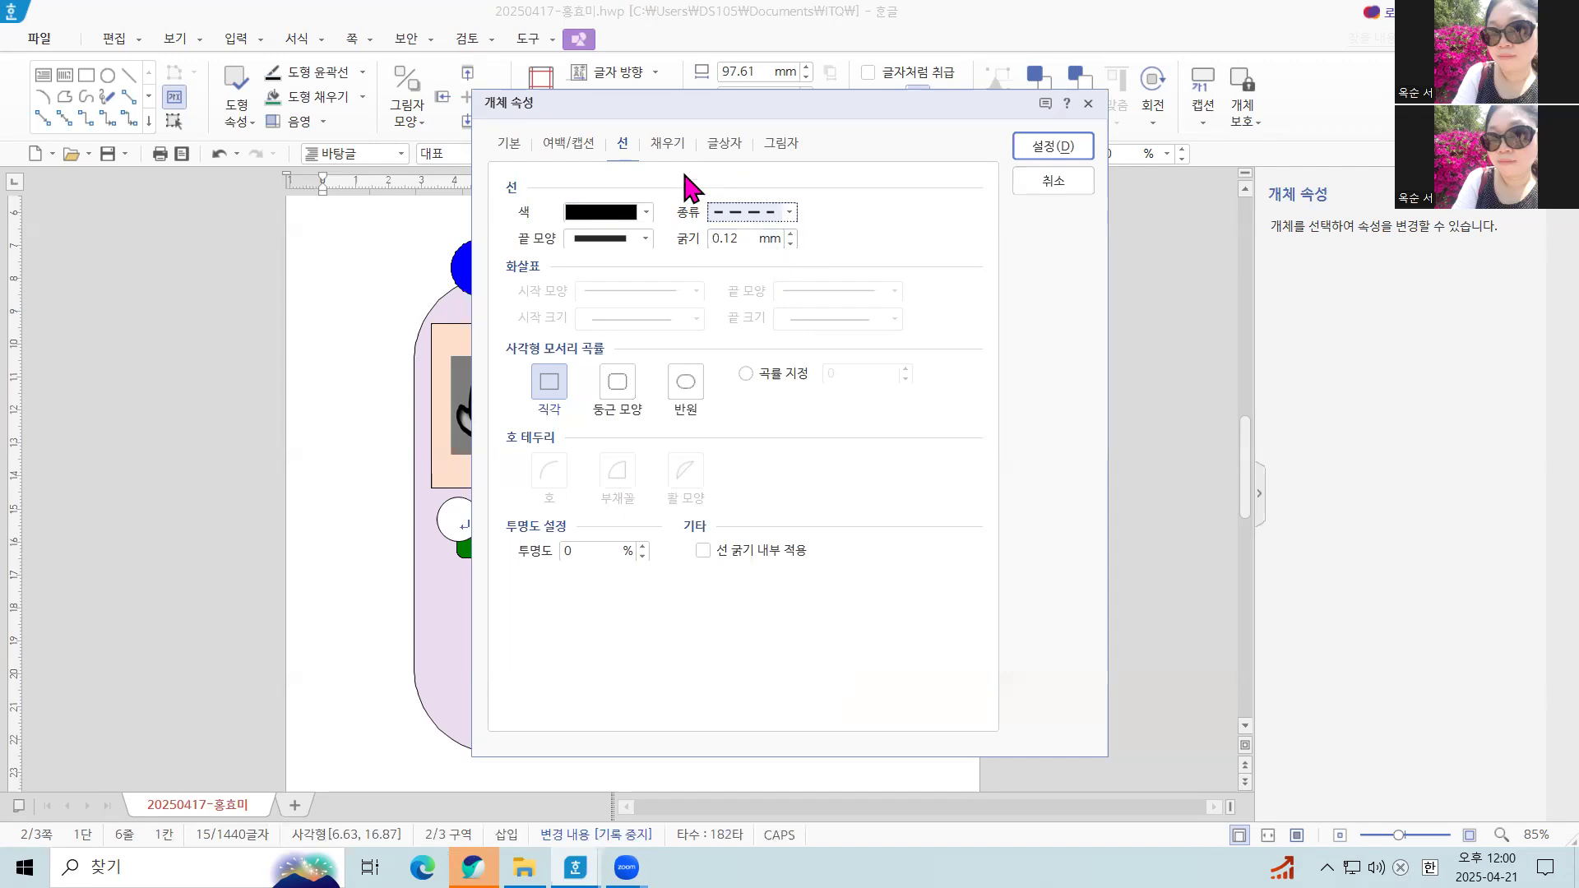
Set the 의약품 text box's fill to no color (색 채우기 없음) and apply the object properties
drag(624, 97, 820, 116)
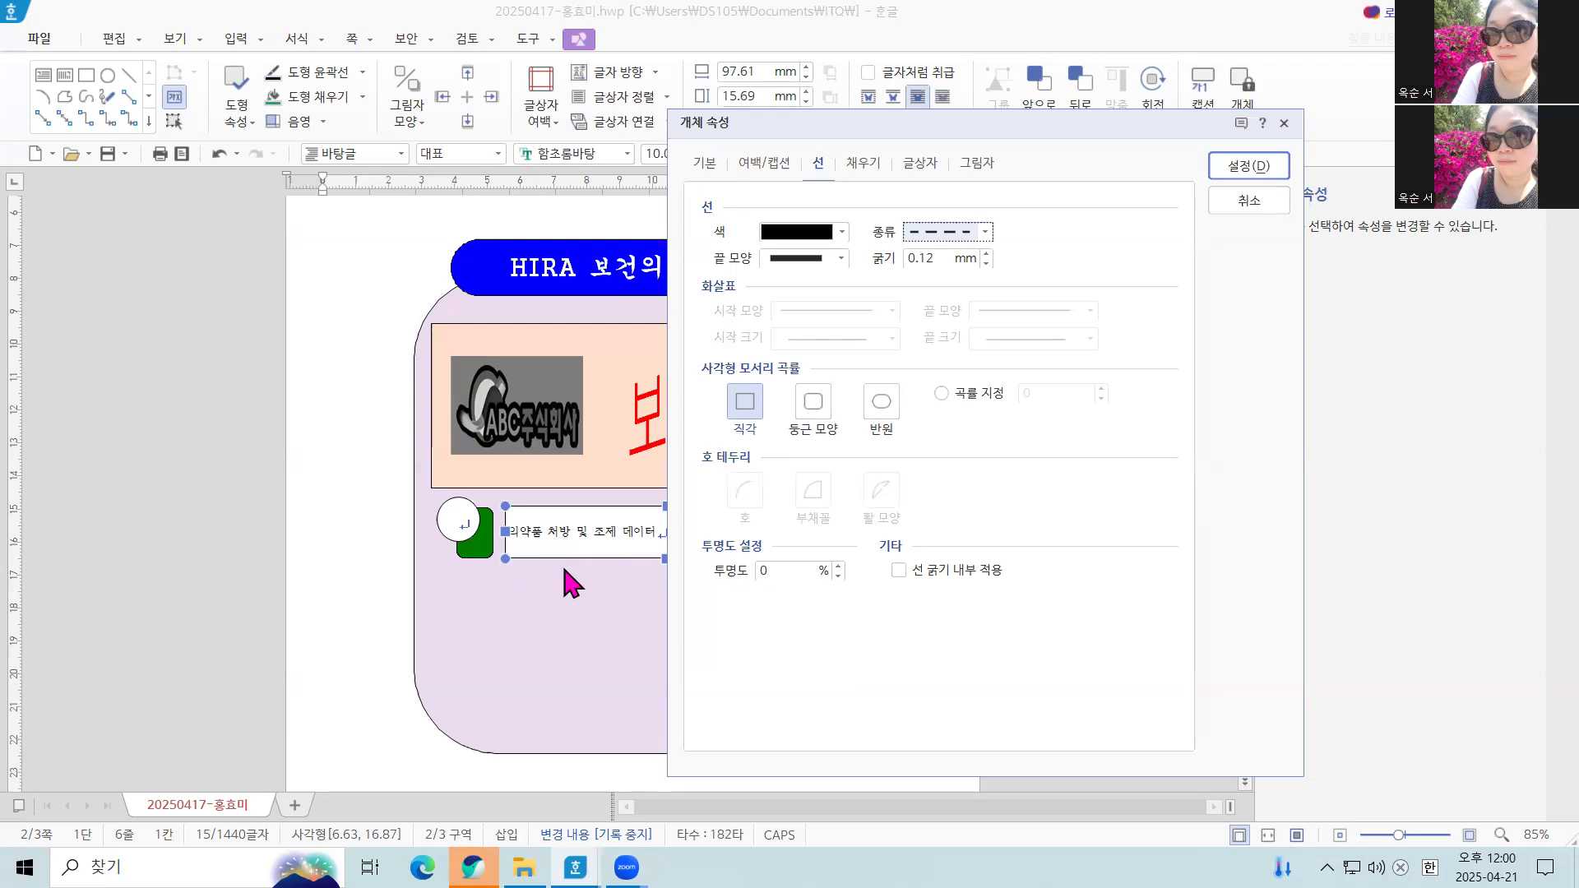
click(865, 164)
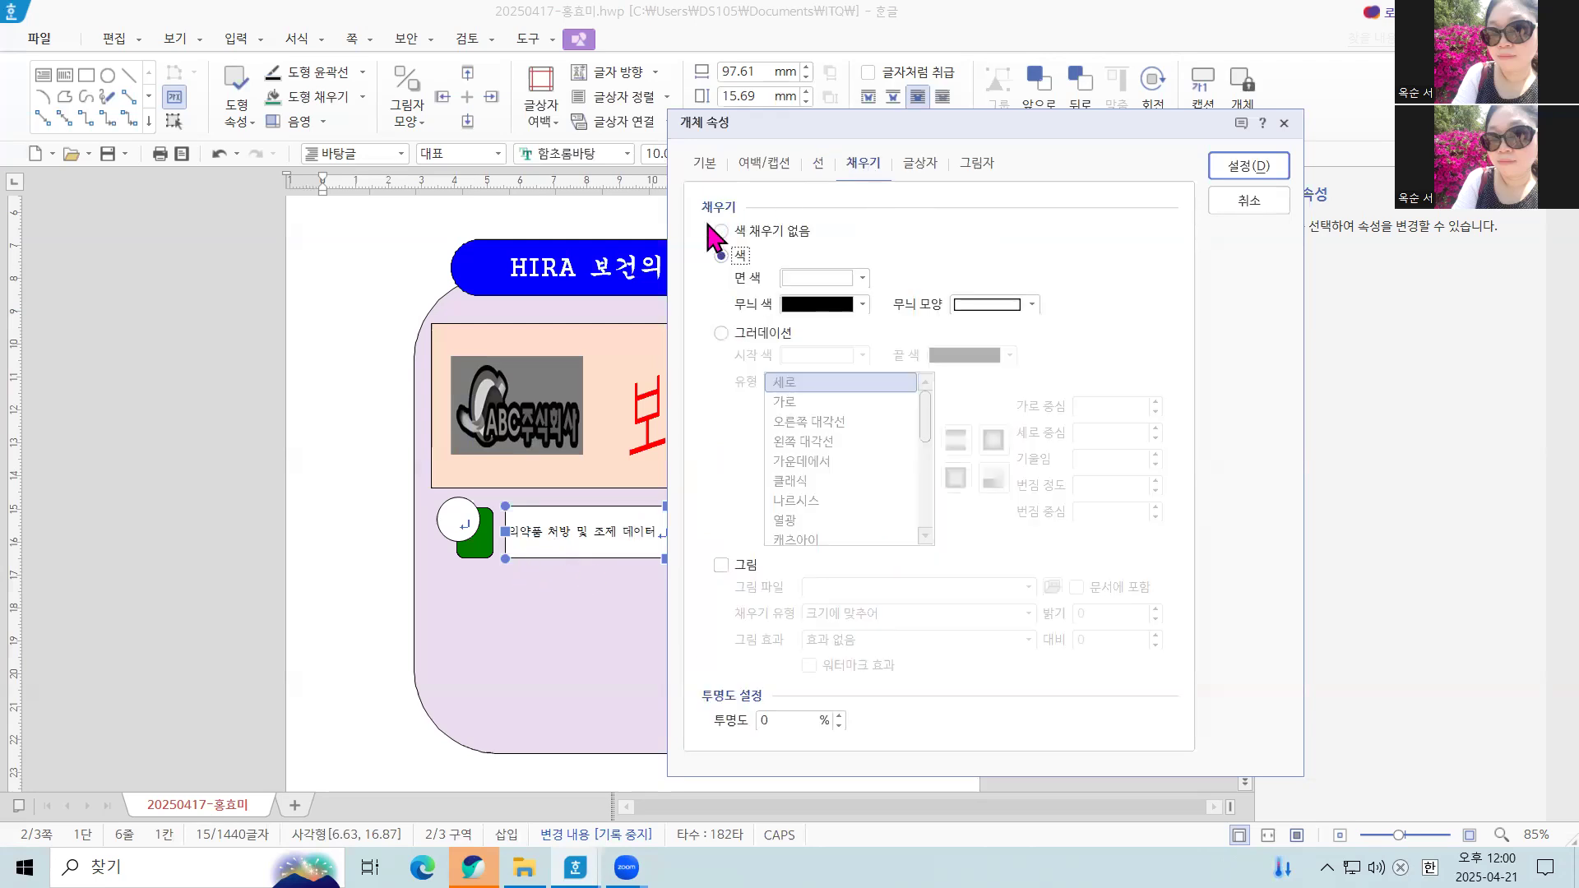
click(721, 232)
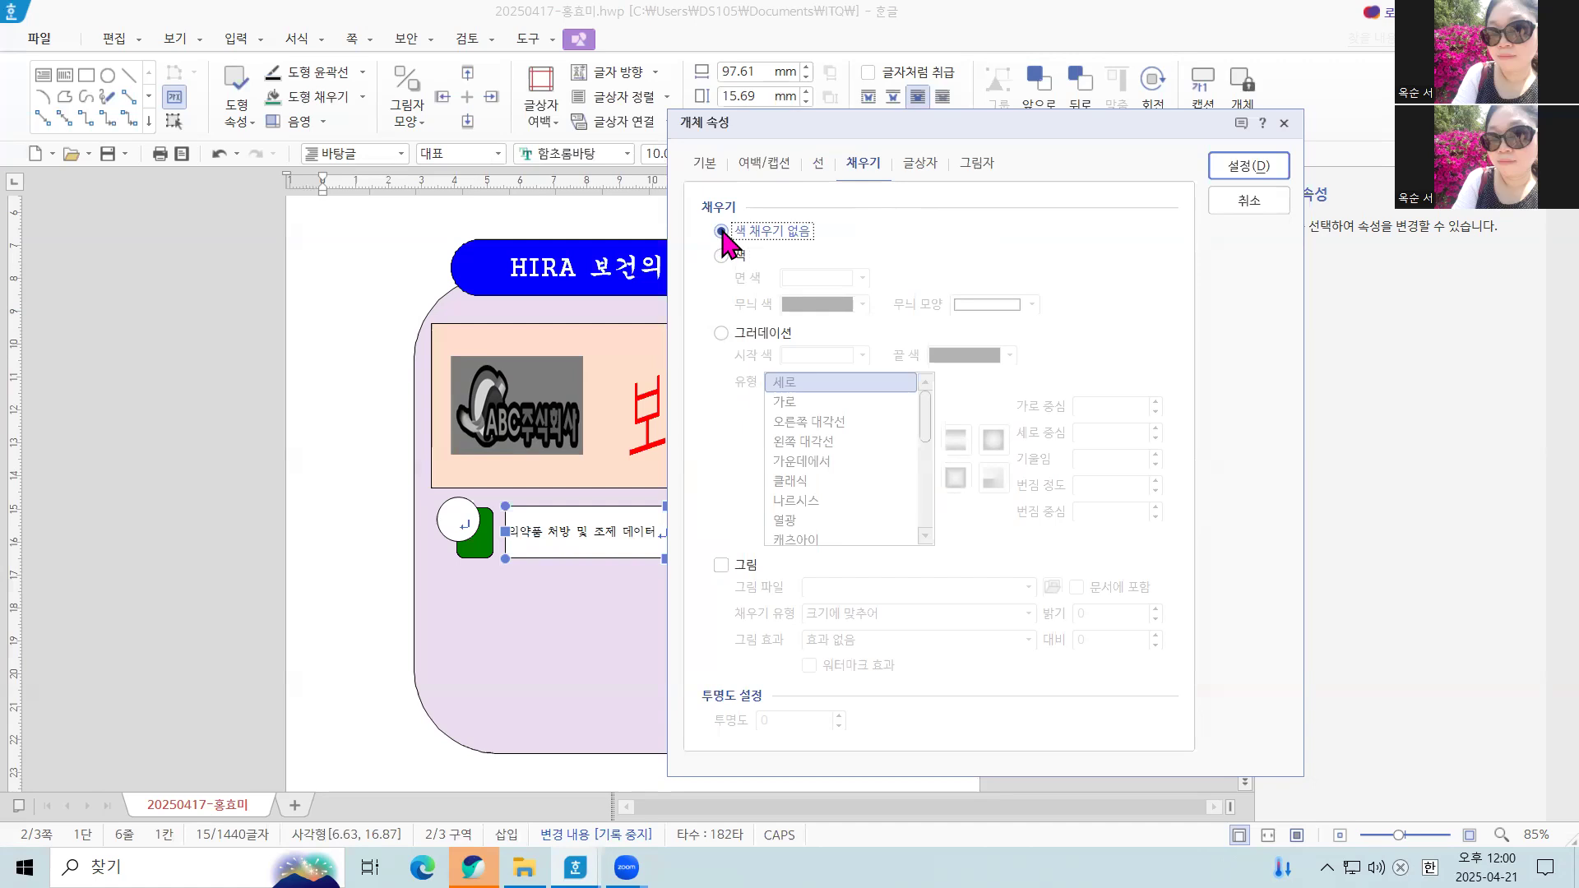
click(1249, 166)
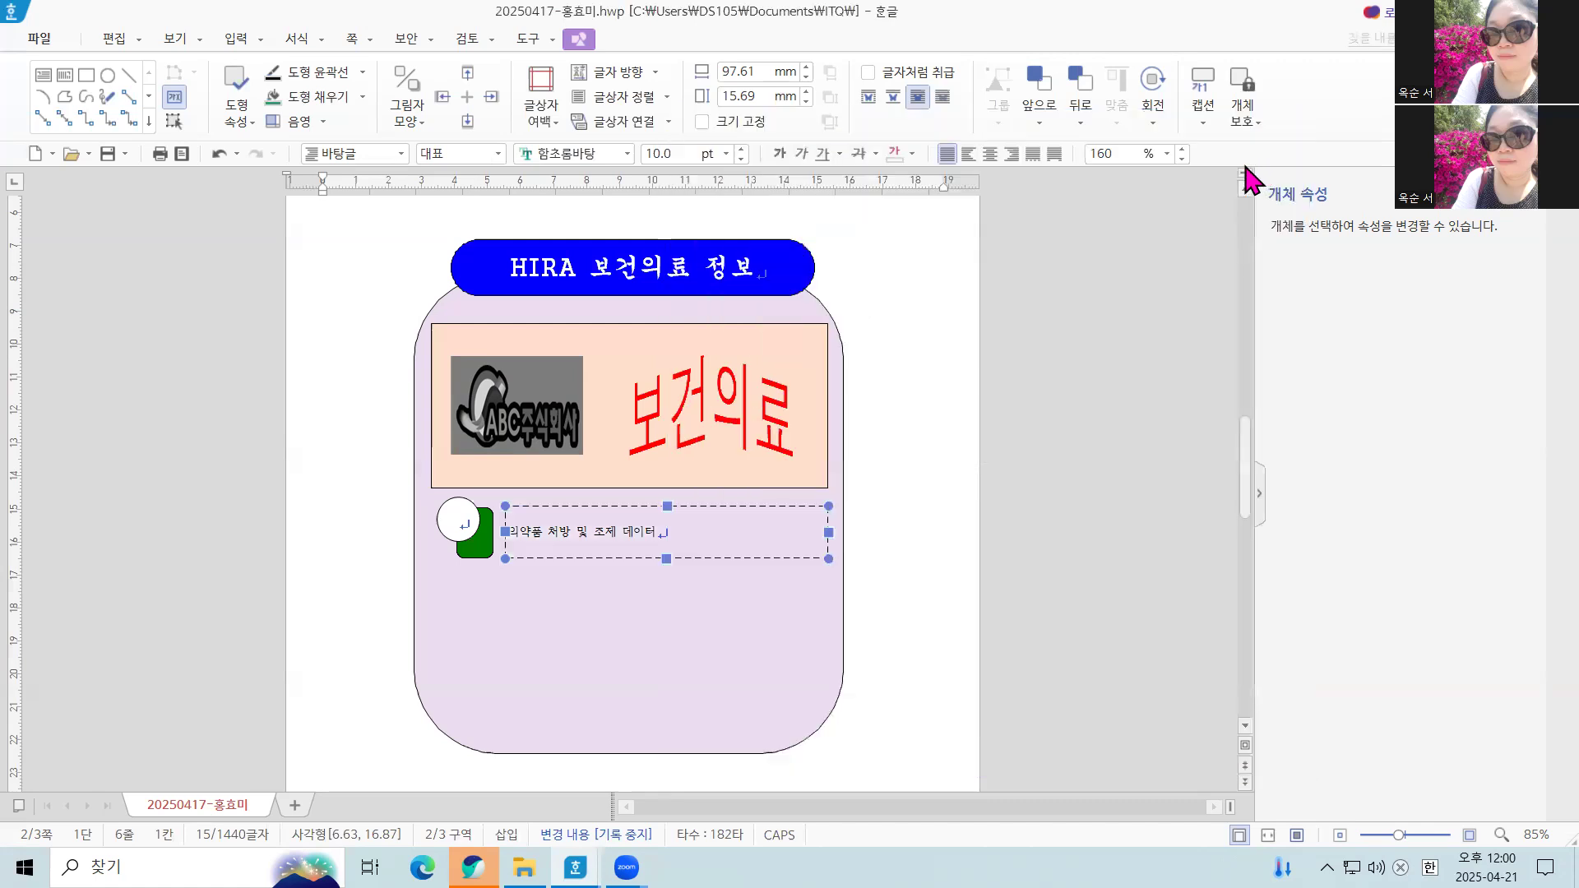
Align the 의약품 text box's text to the middle center (정가운데) and set its font to 굴림 at 18 pt
click(641, 106)
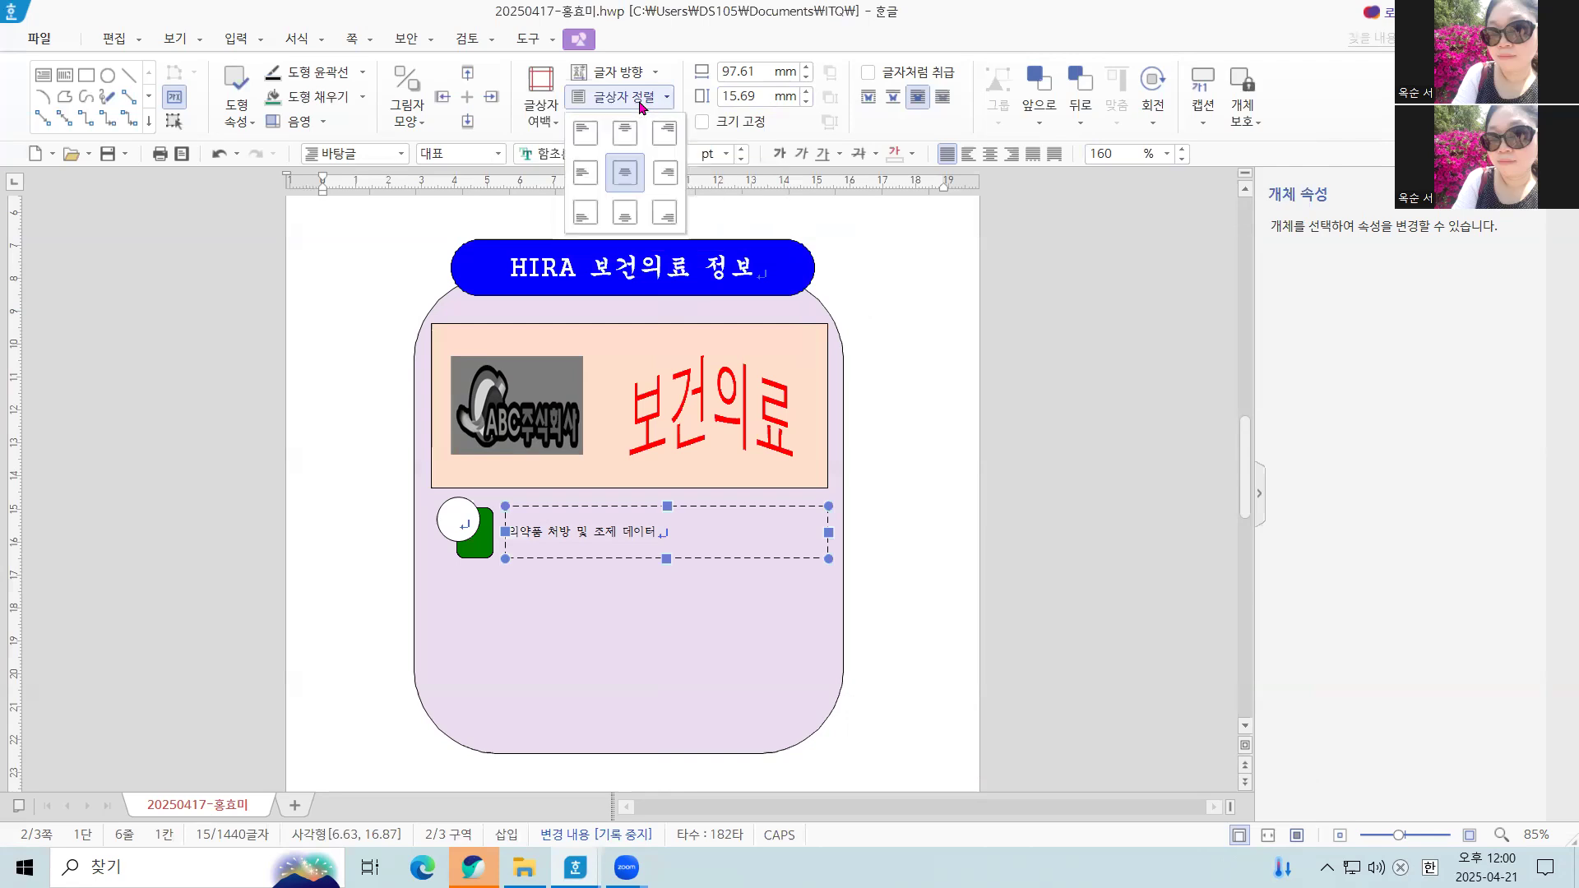
click(626, 177)
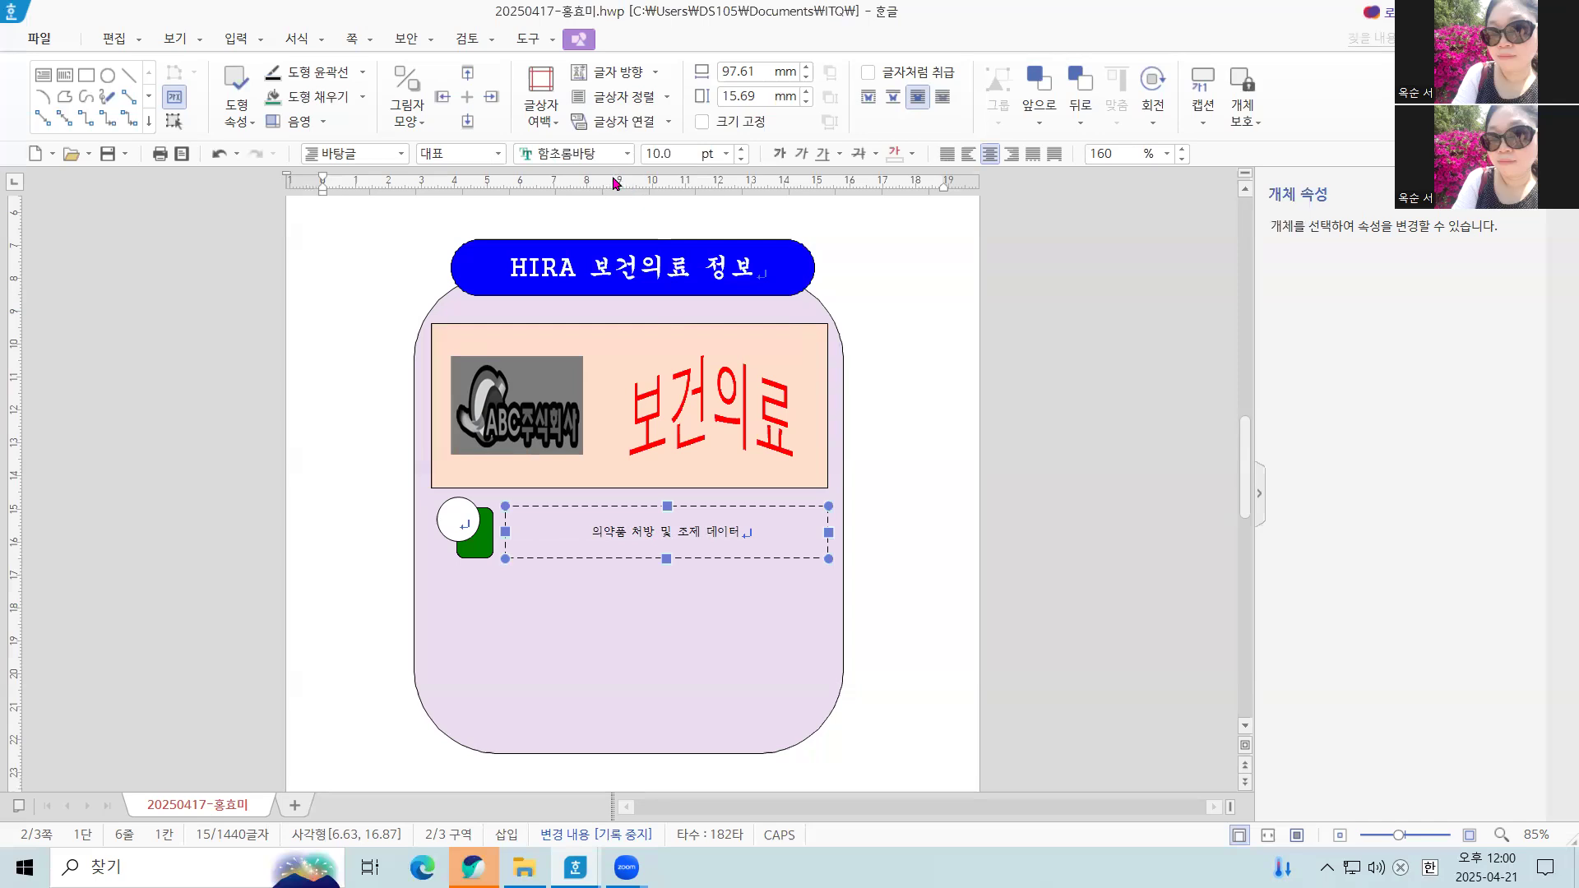
click(629, 154)
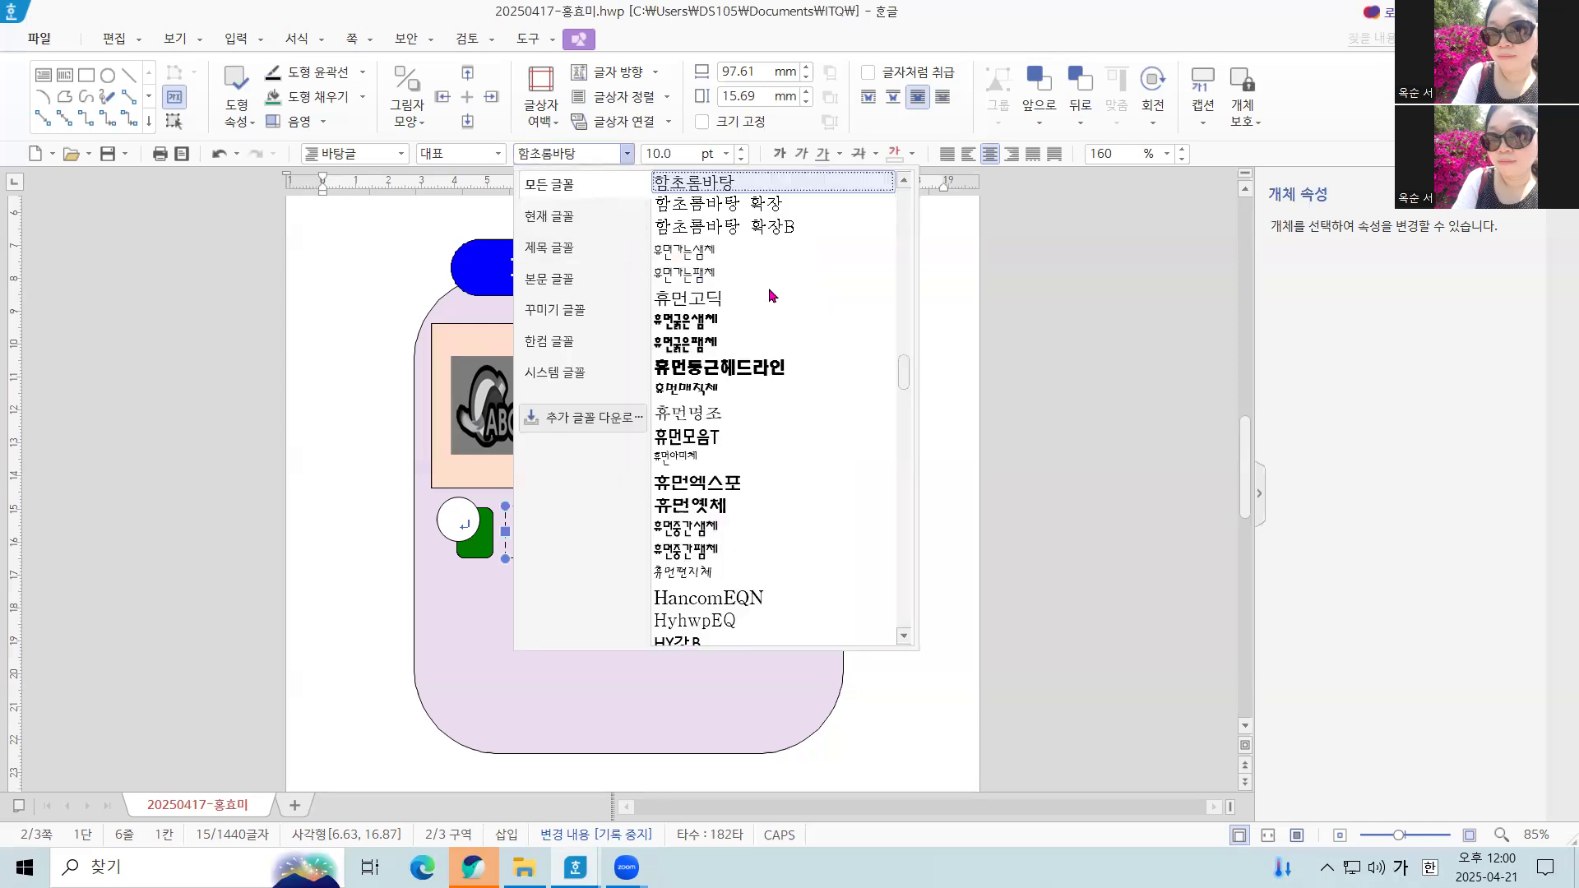
scroll(893, 302, up, 5)
drag(904, 343, 877, 159)
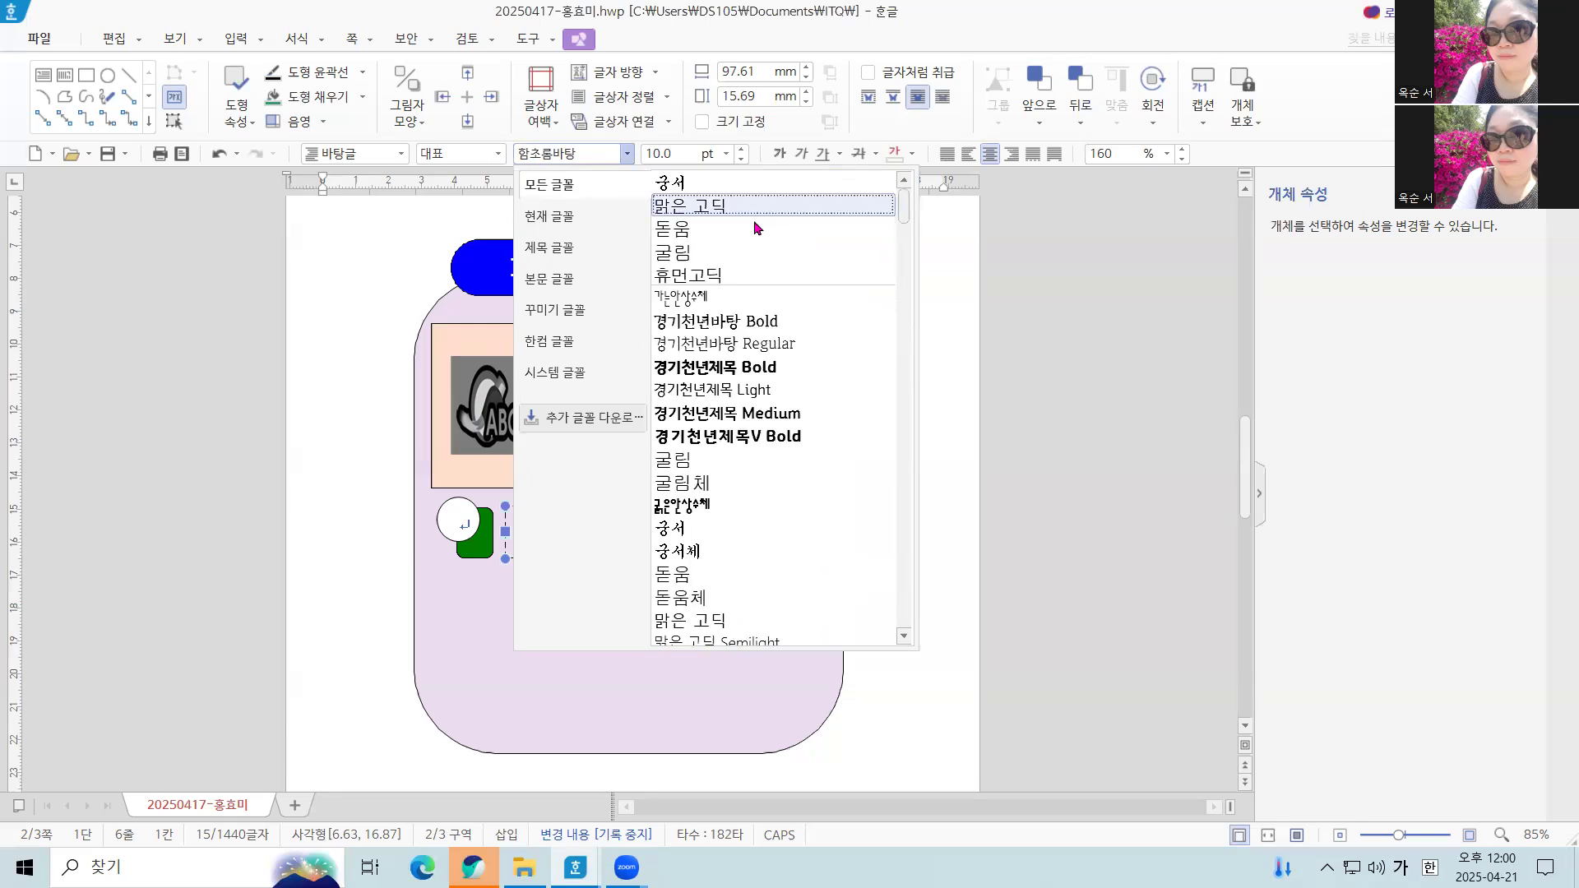
click(726, 460)
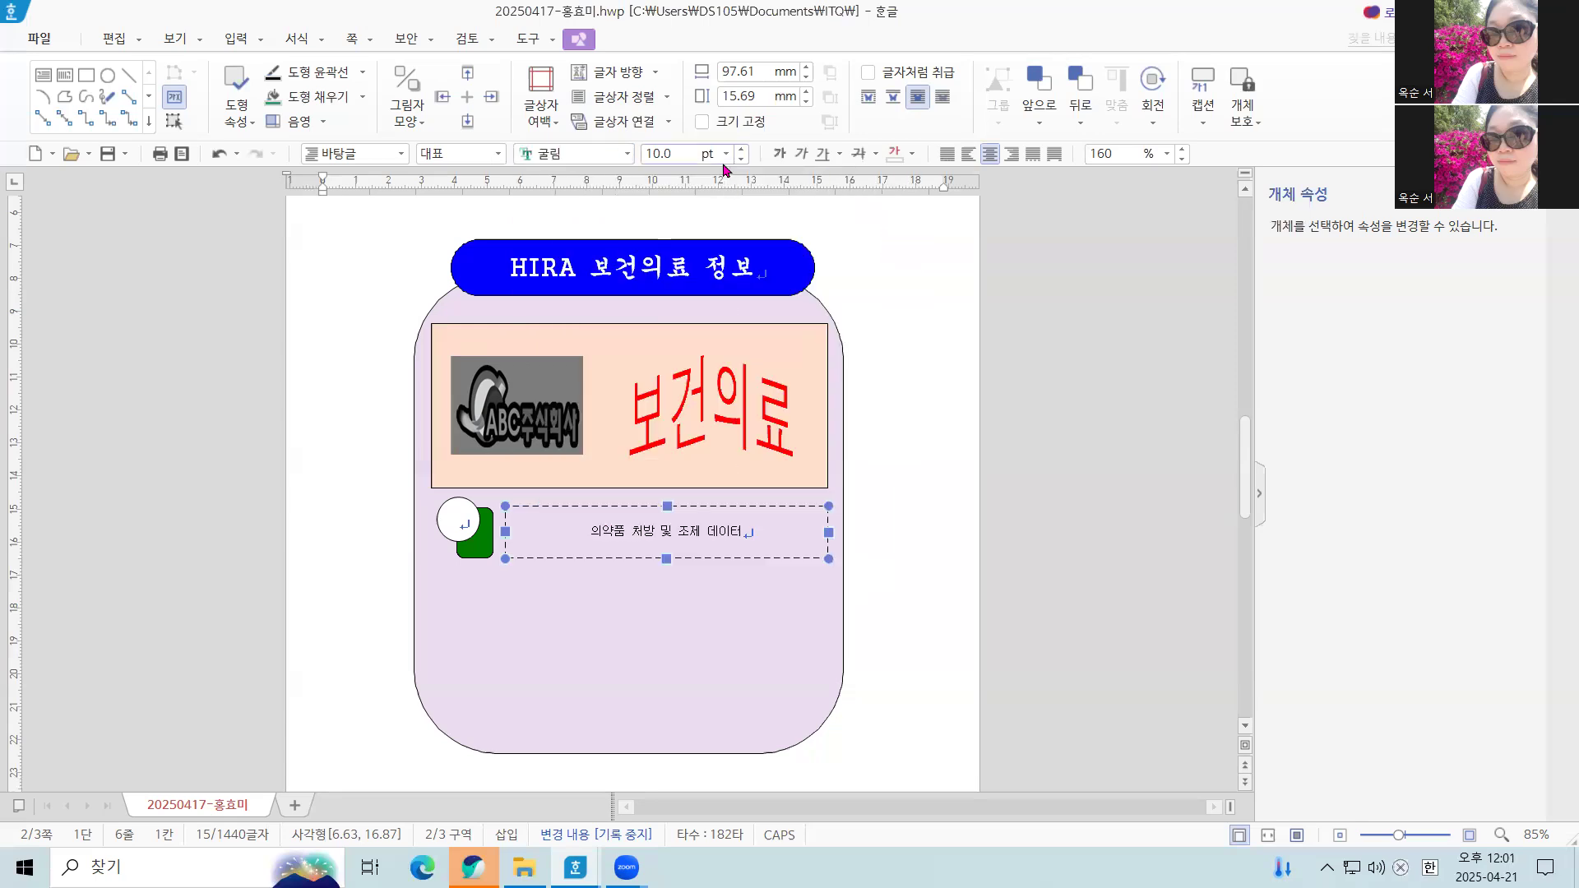
click(725, 154)
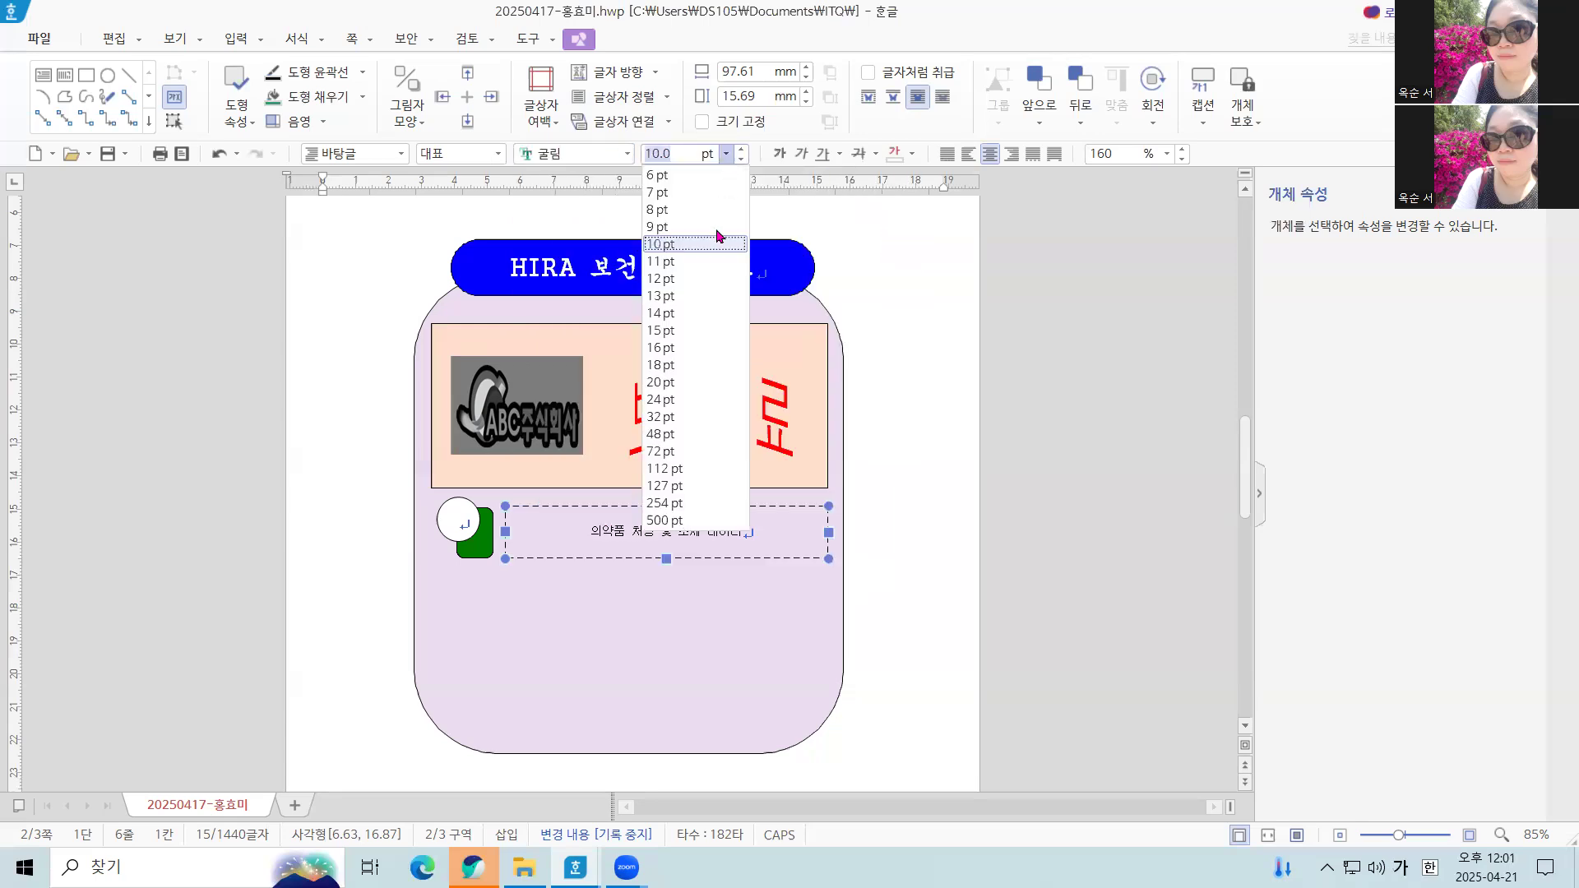
click(709, 379)
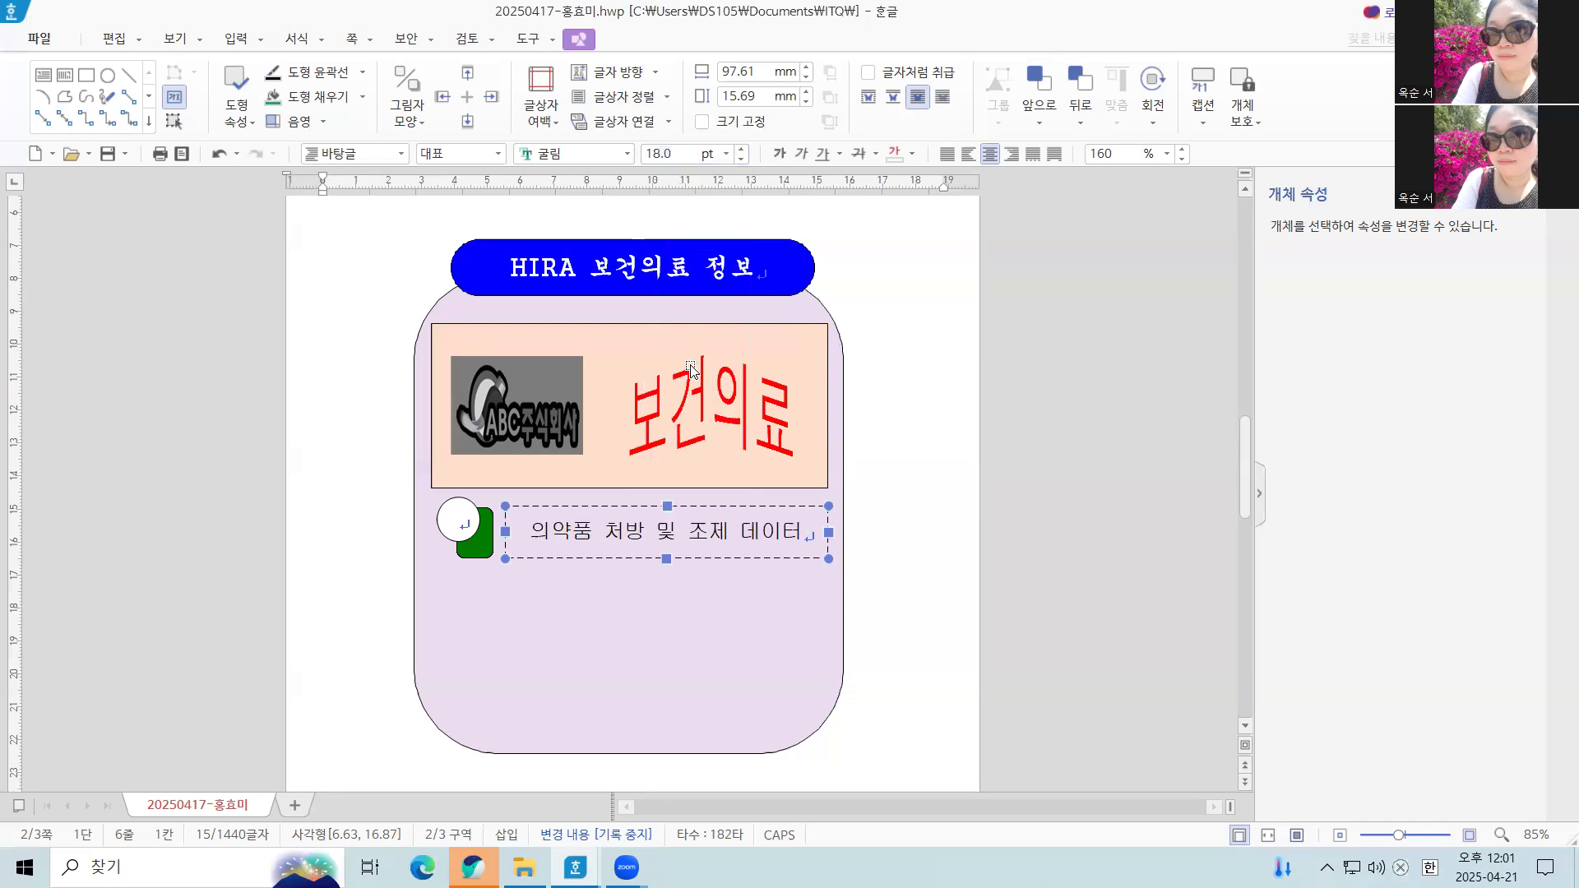
click(628, 155)
drag(904, 210, 903, 169)
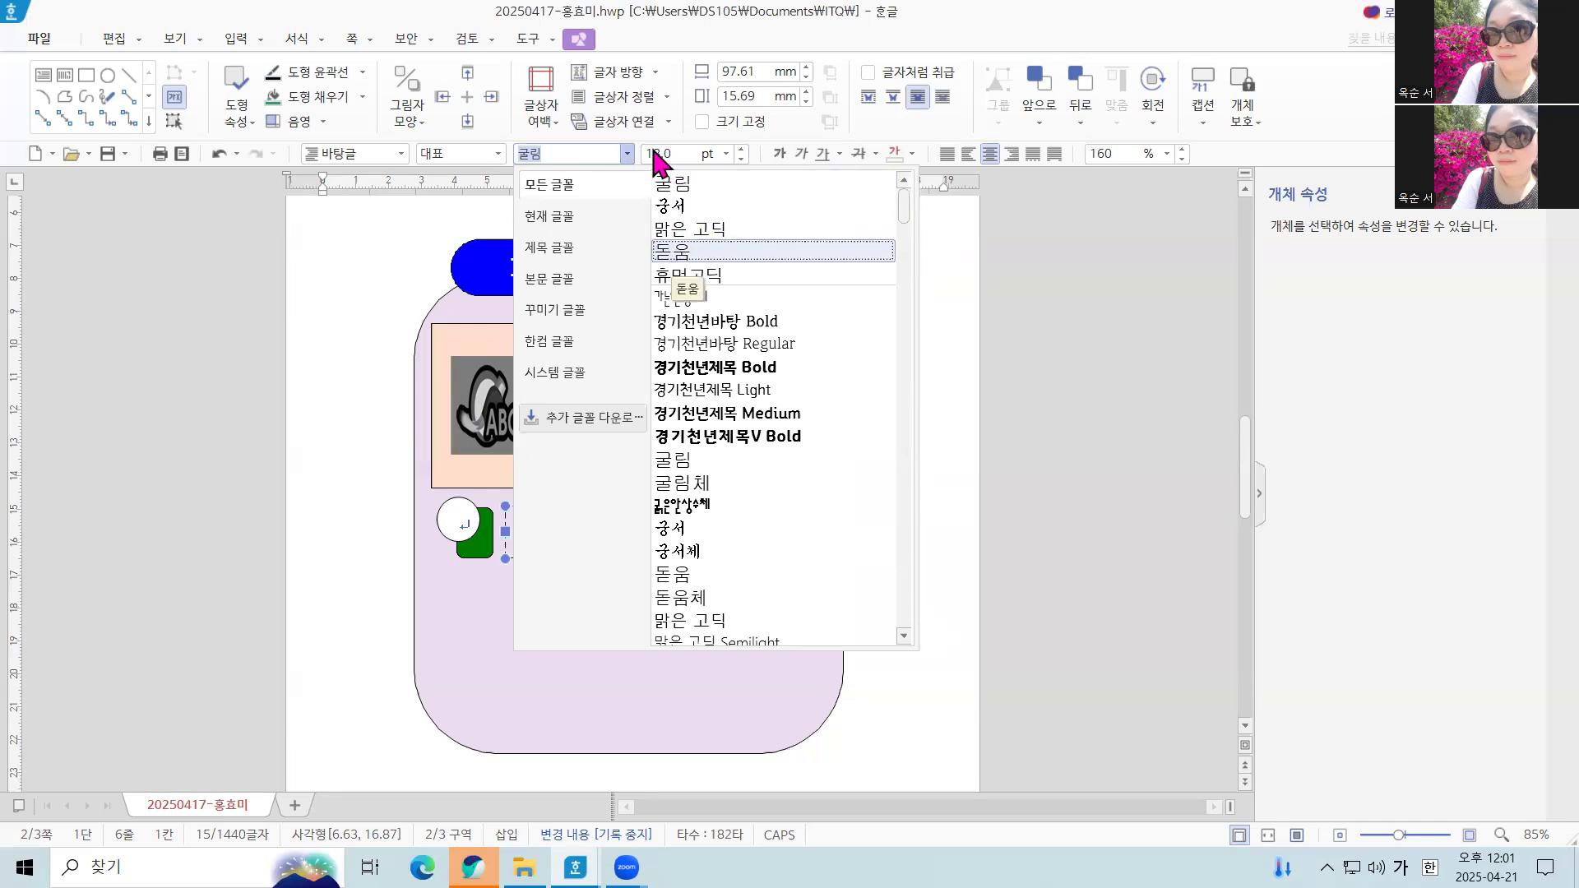
click(1110, 331)
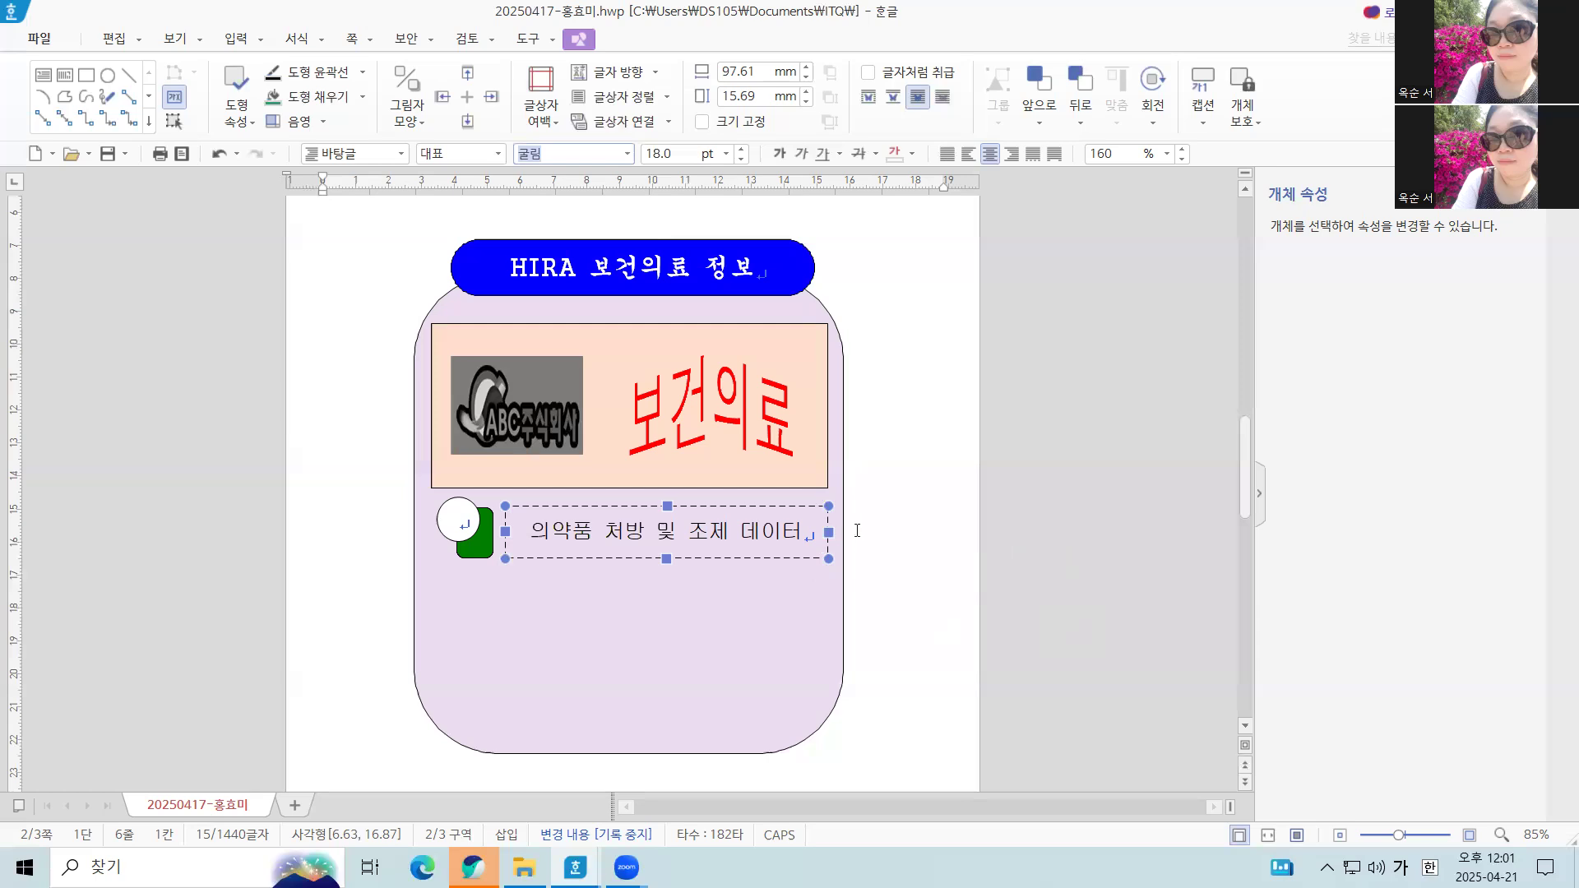
shift+click(485, 550)
shift+click(441, 516)
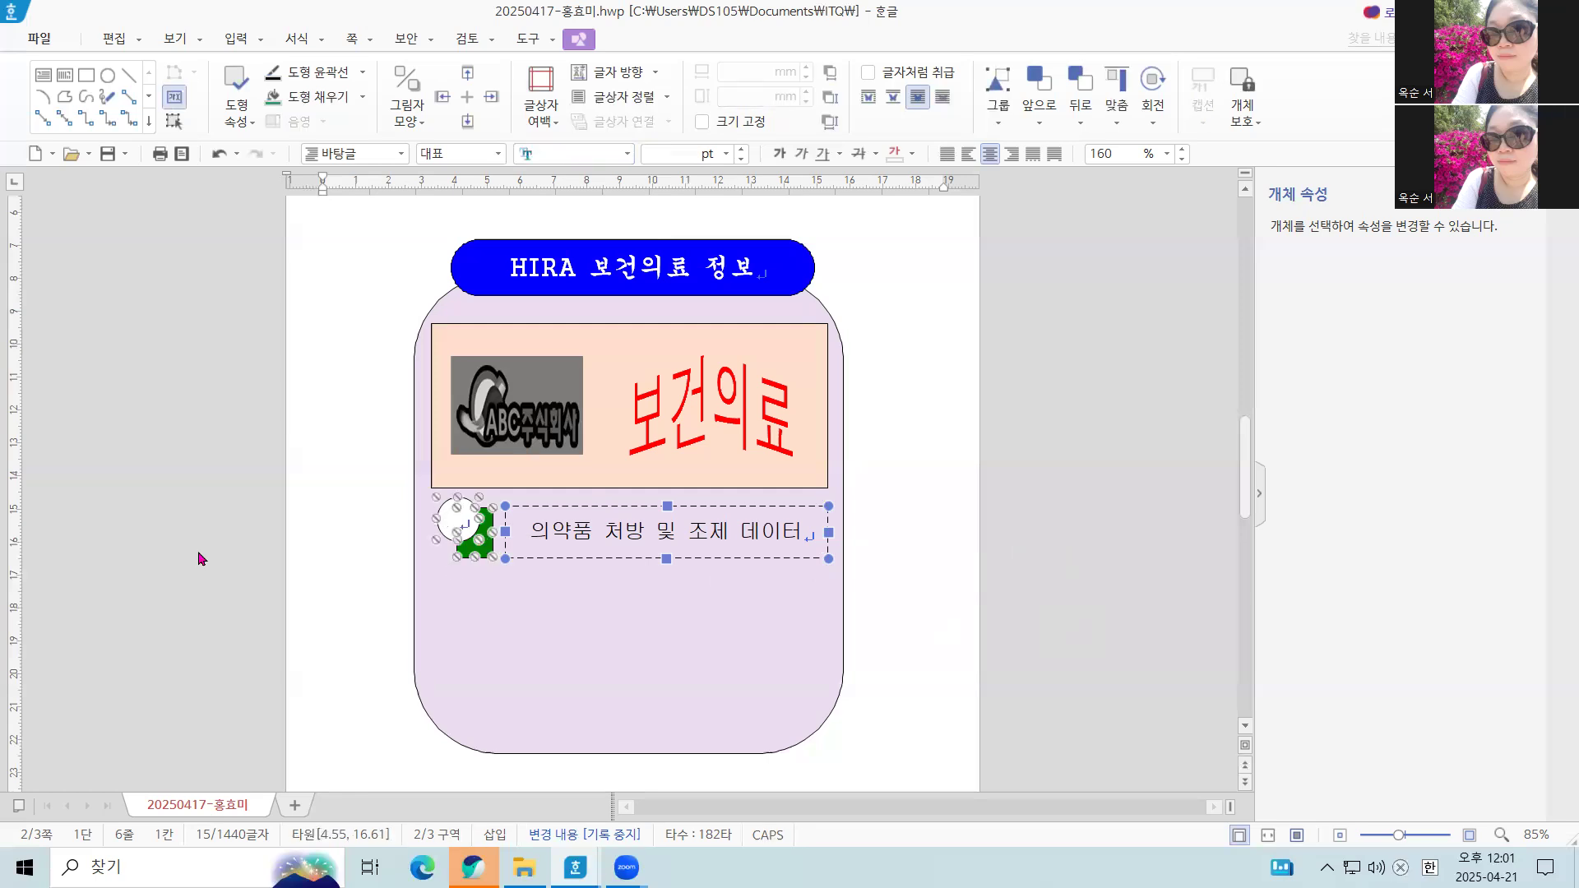
key(Escape)
scroll(678, 618, down, 3)
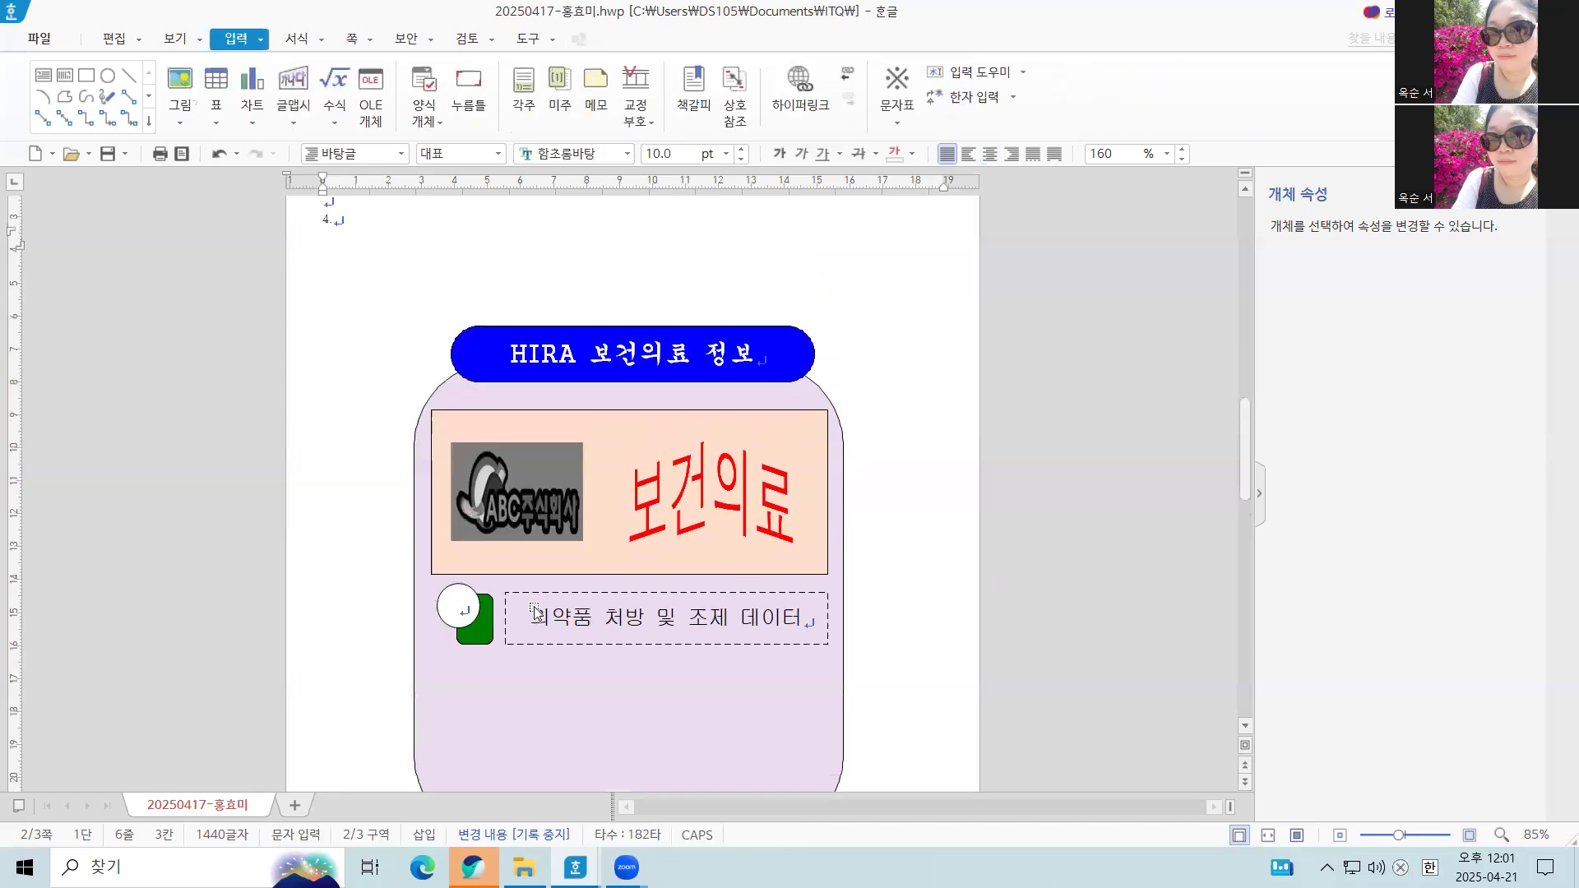
click(598, 529)
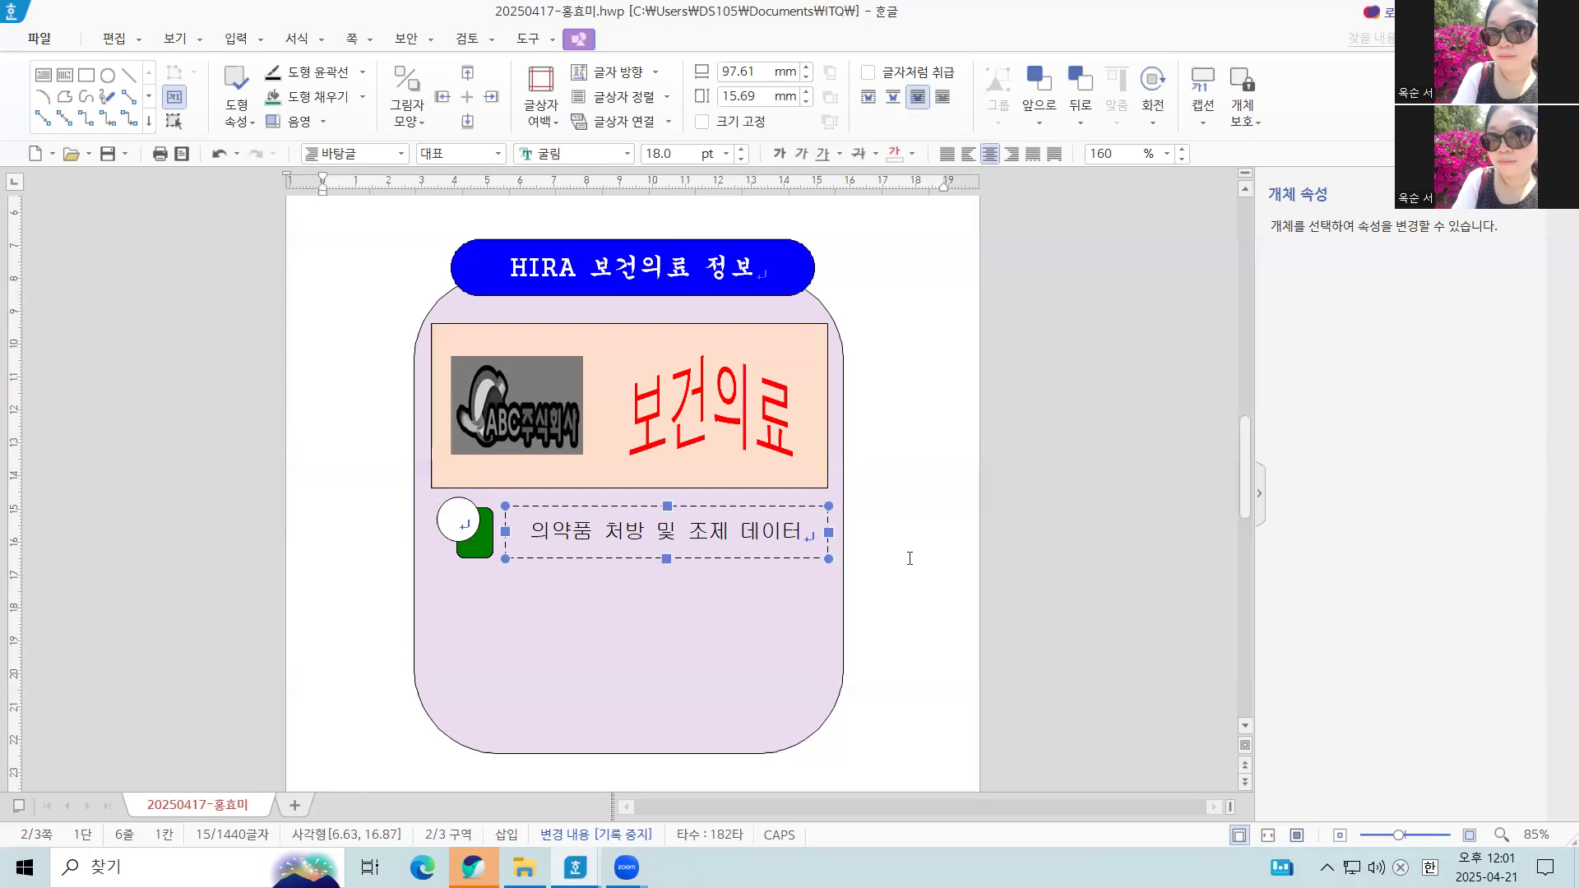
click(642, 530)
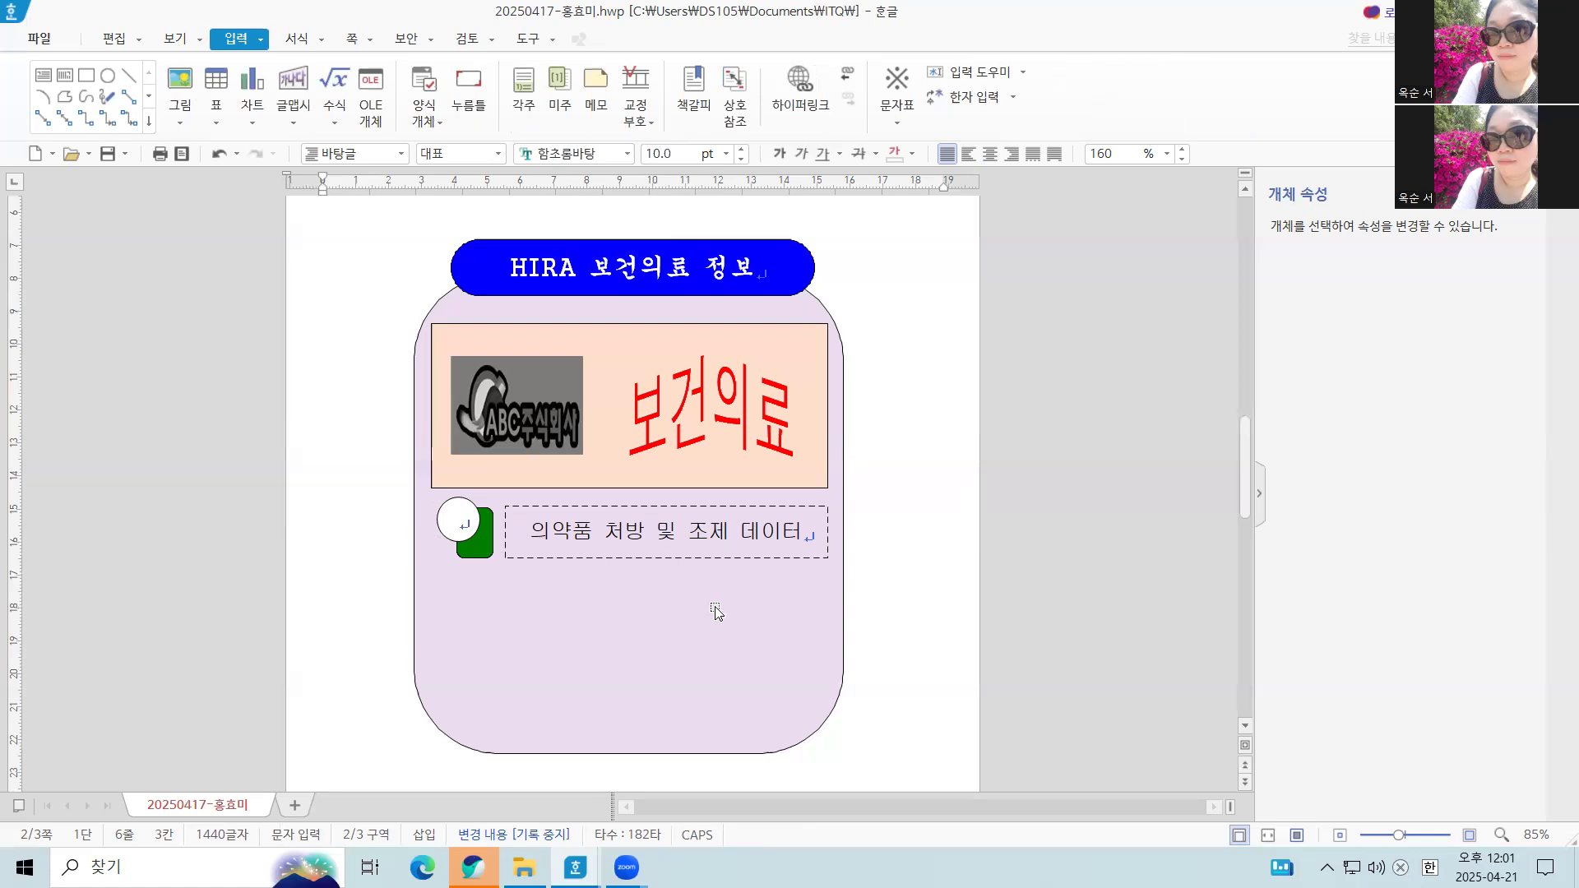
Duplicate the white circle, green rectangle and dashed text box together twice, straight down, forming three evenly spaced rows
click(589, 536)
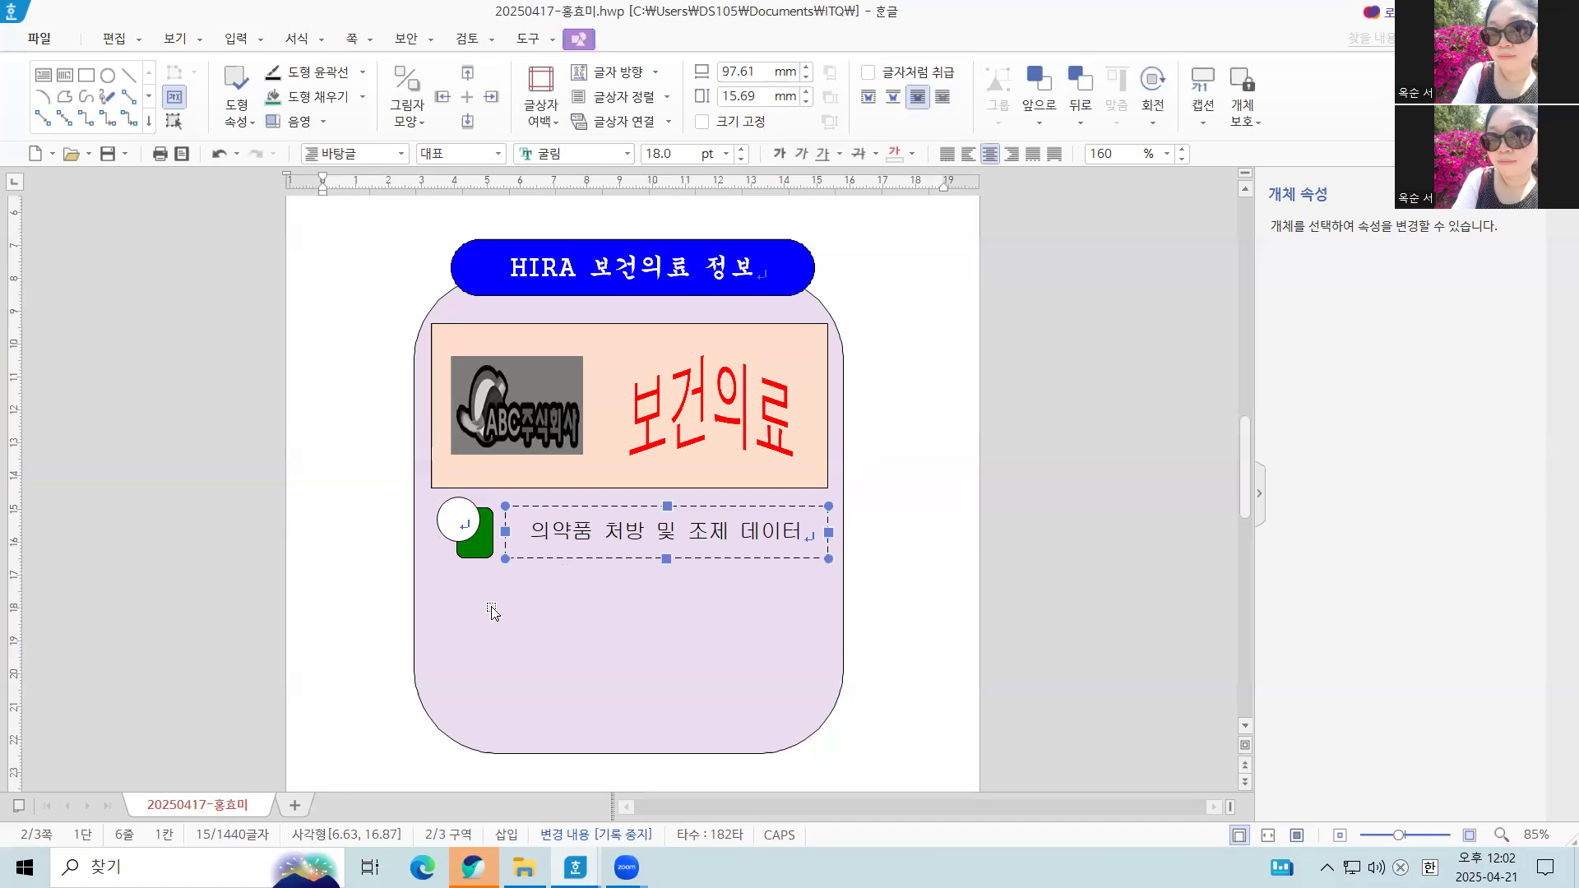
shift+click(483, 548)
shift+click(443, 514)
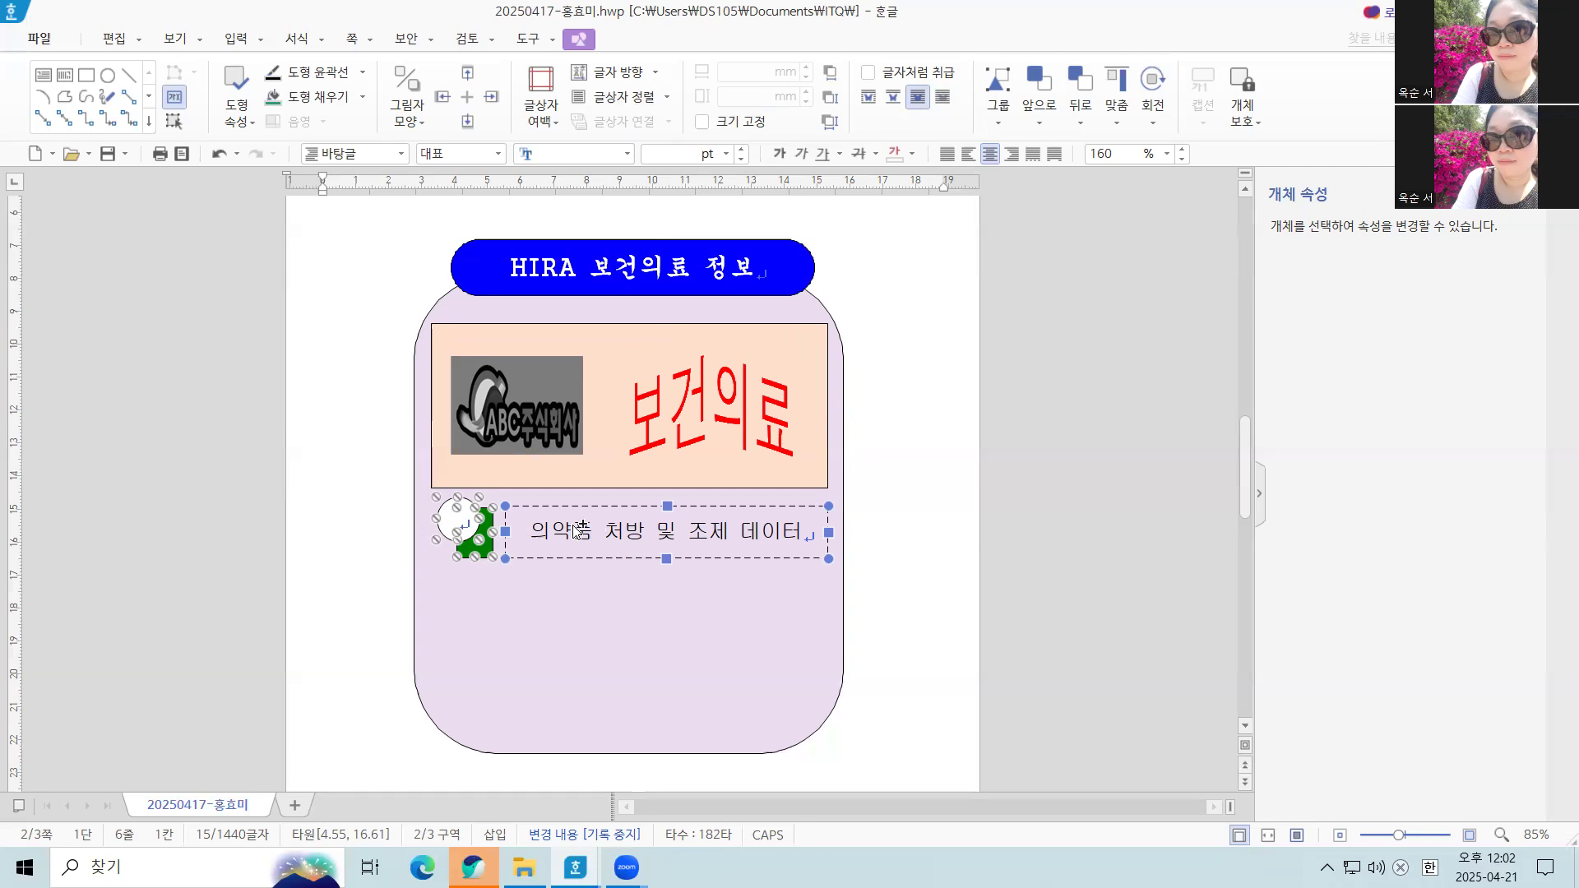
drag(580, 533, 576, 679)
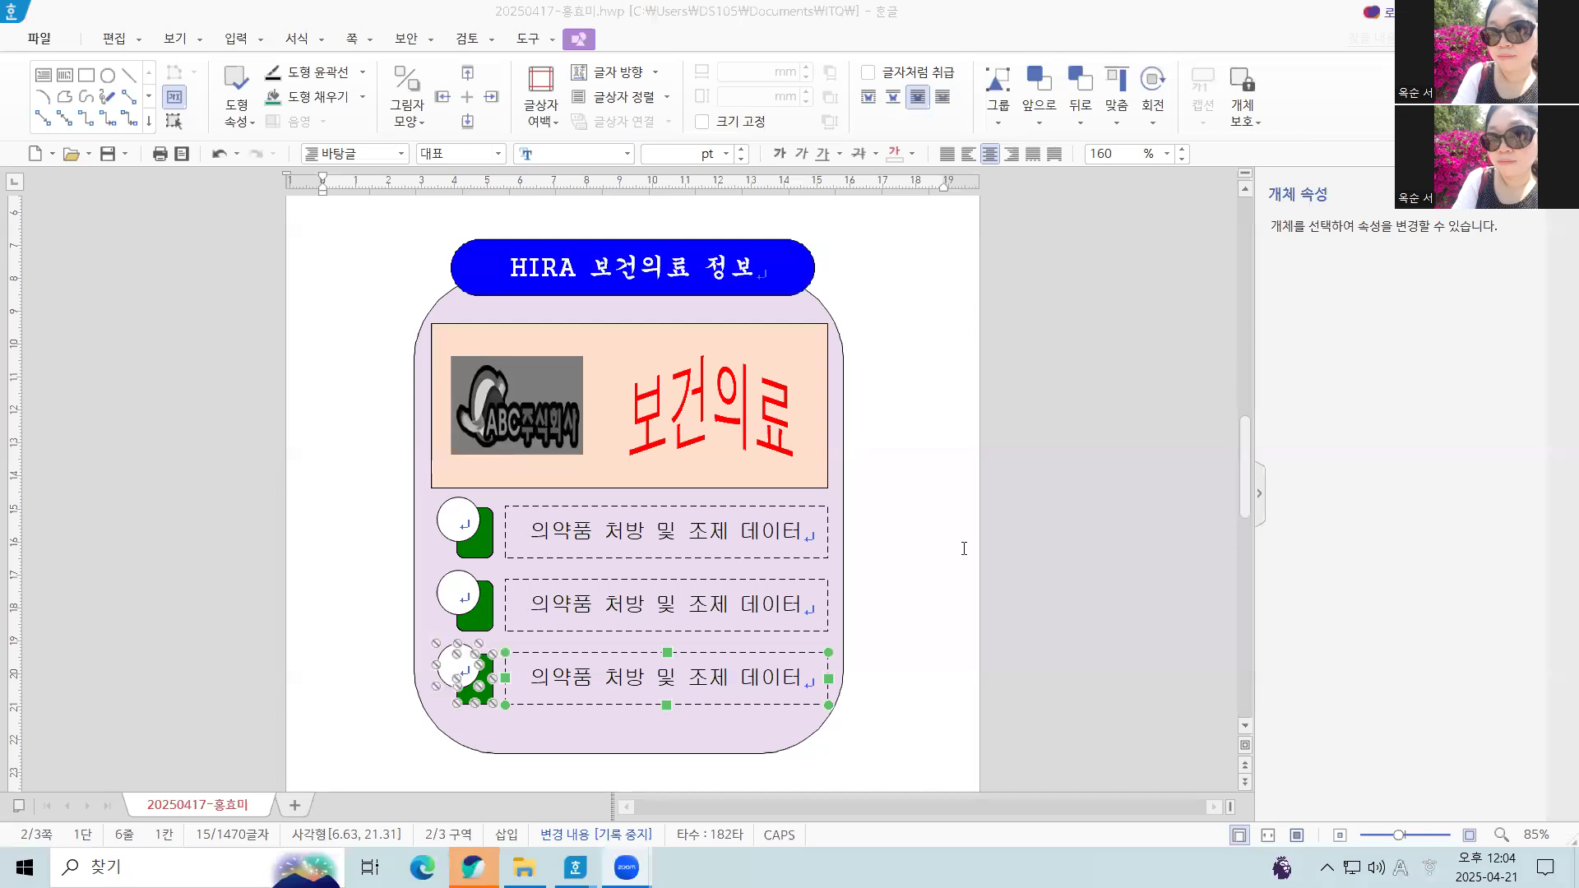
Try moving the first row's circle, rectangle and text box down together with the lilac background shape, and undo the move
click(964, 549)
click(467, 547)
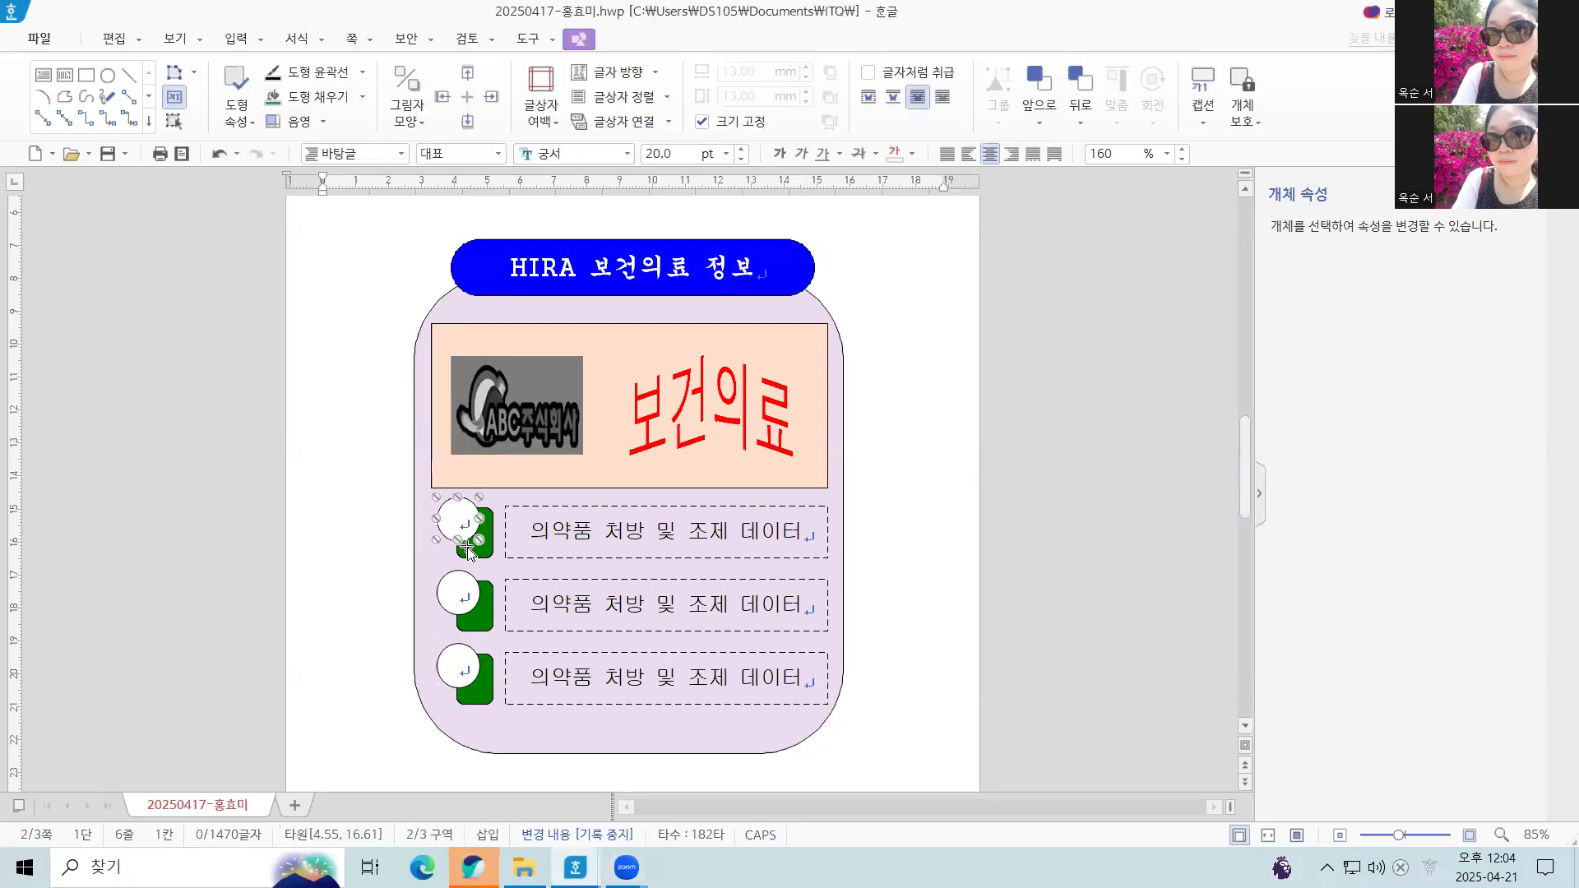
shift+click(469, 549)
shift+click(547, 558)
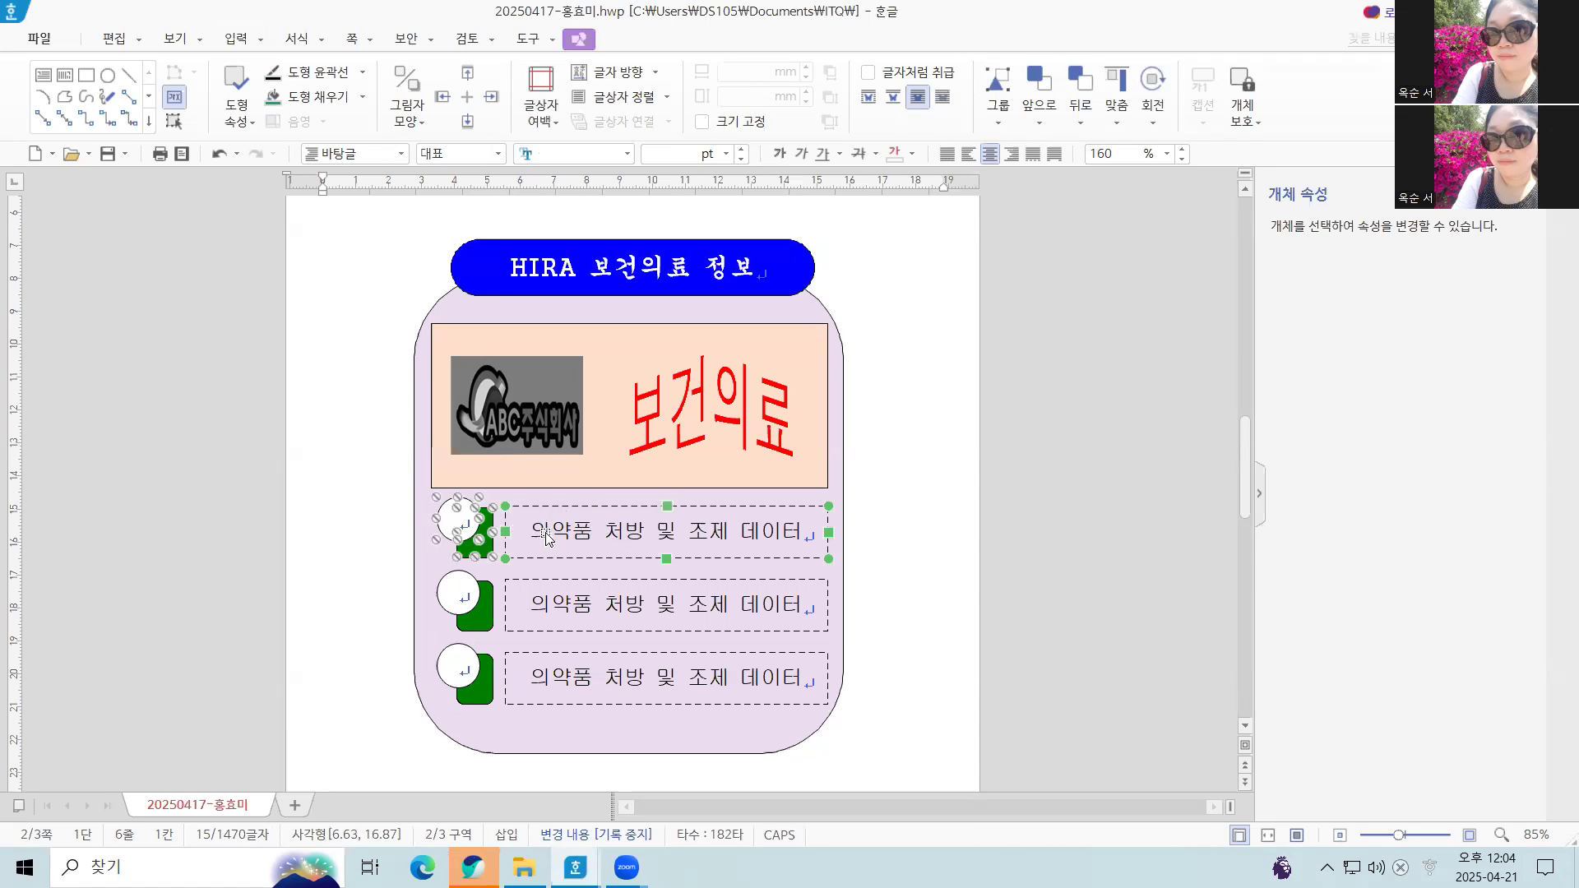
shift+click(416, 569)
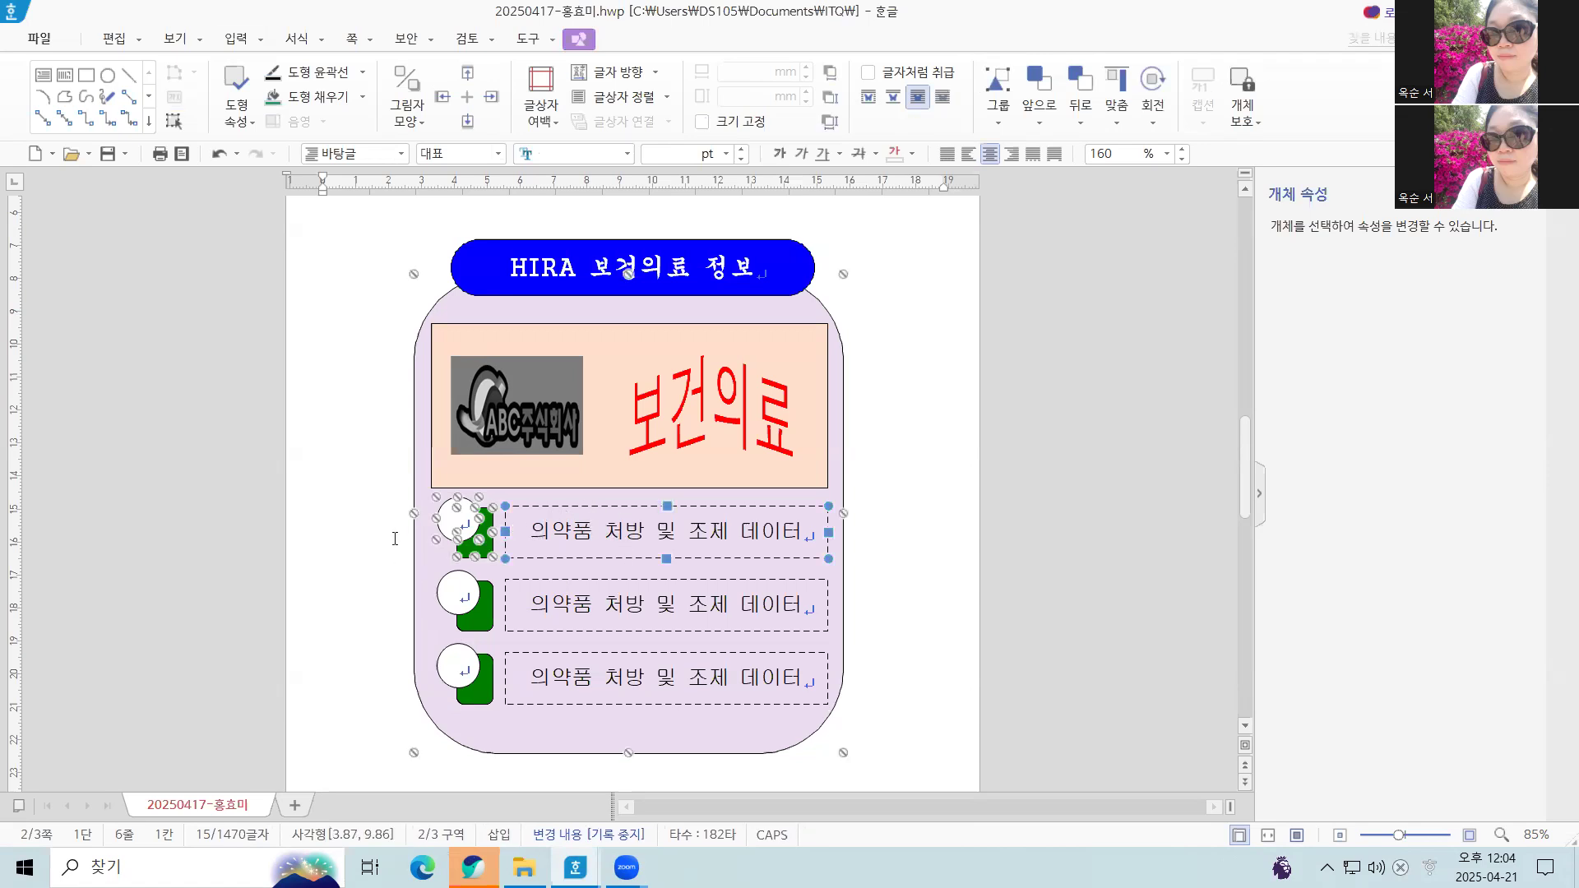
drag(426, 568, 410, 621)
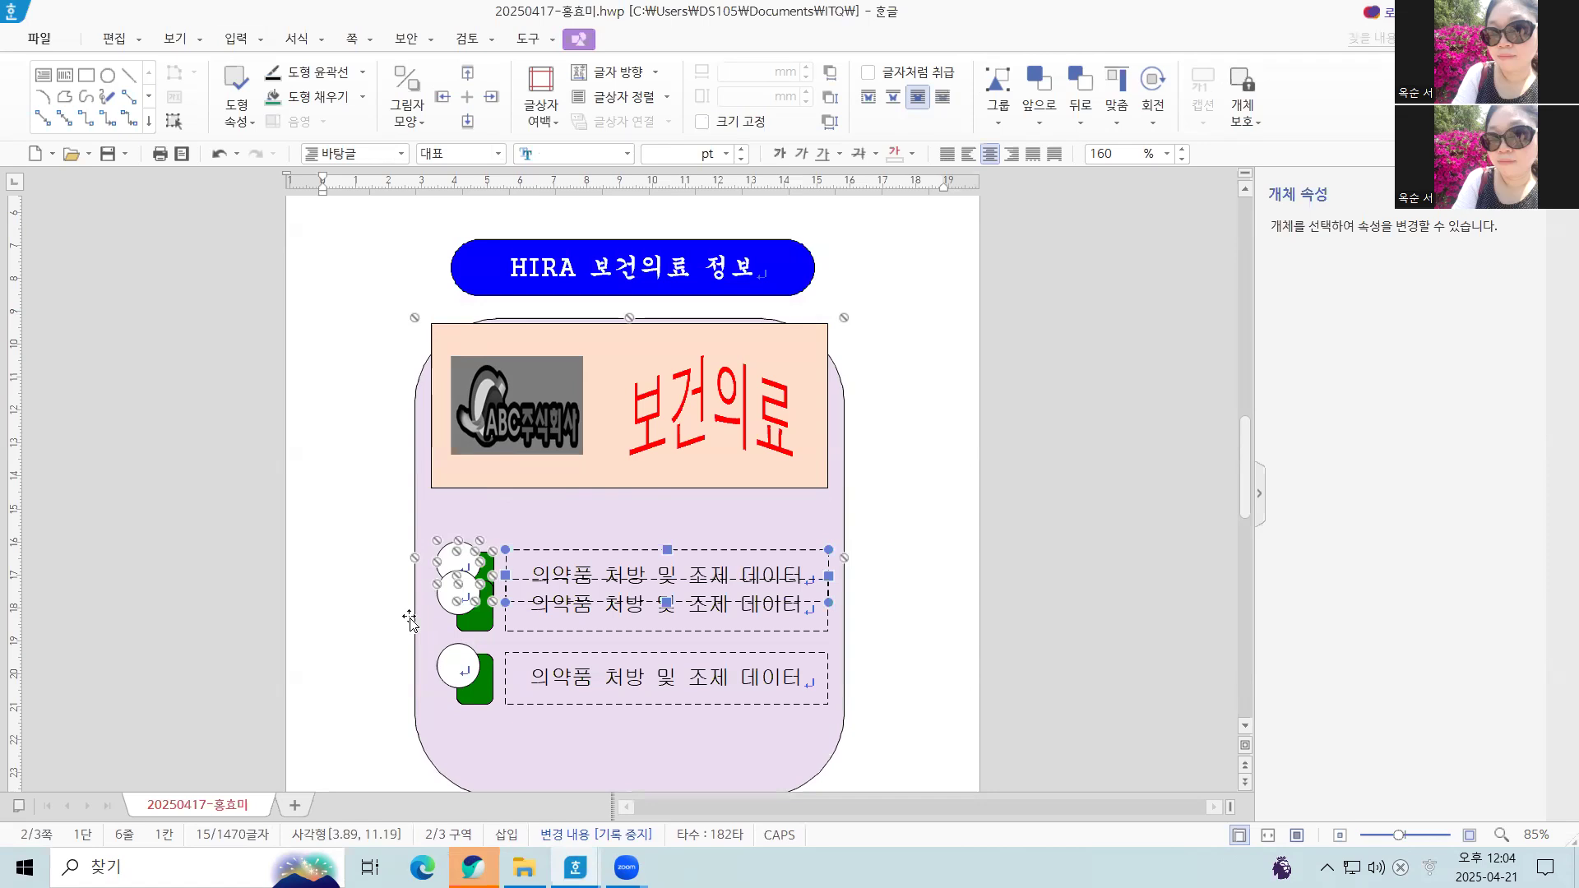
key(ctrl+z)
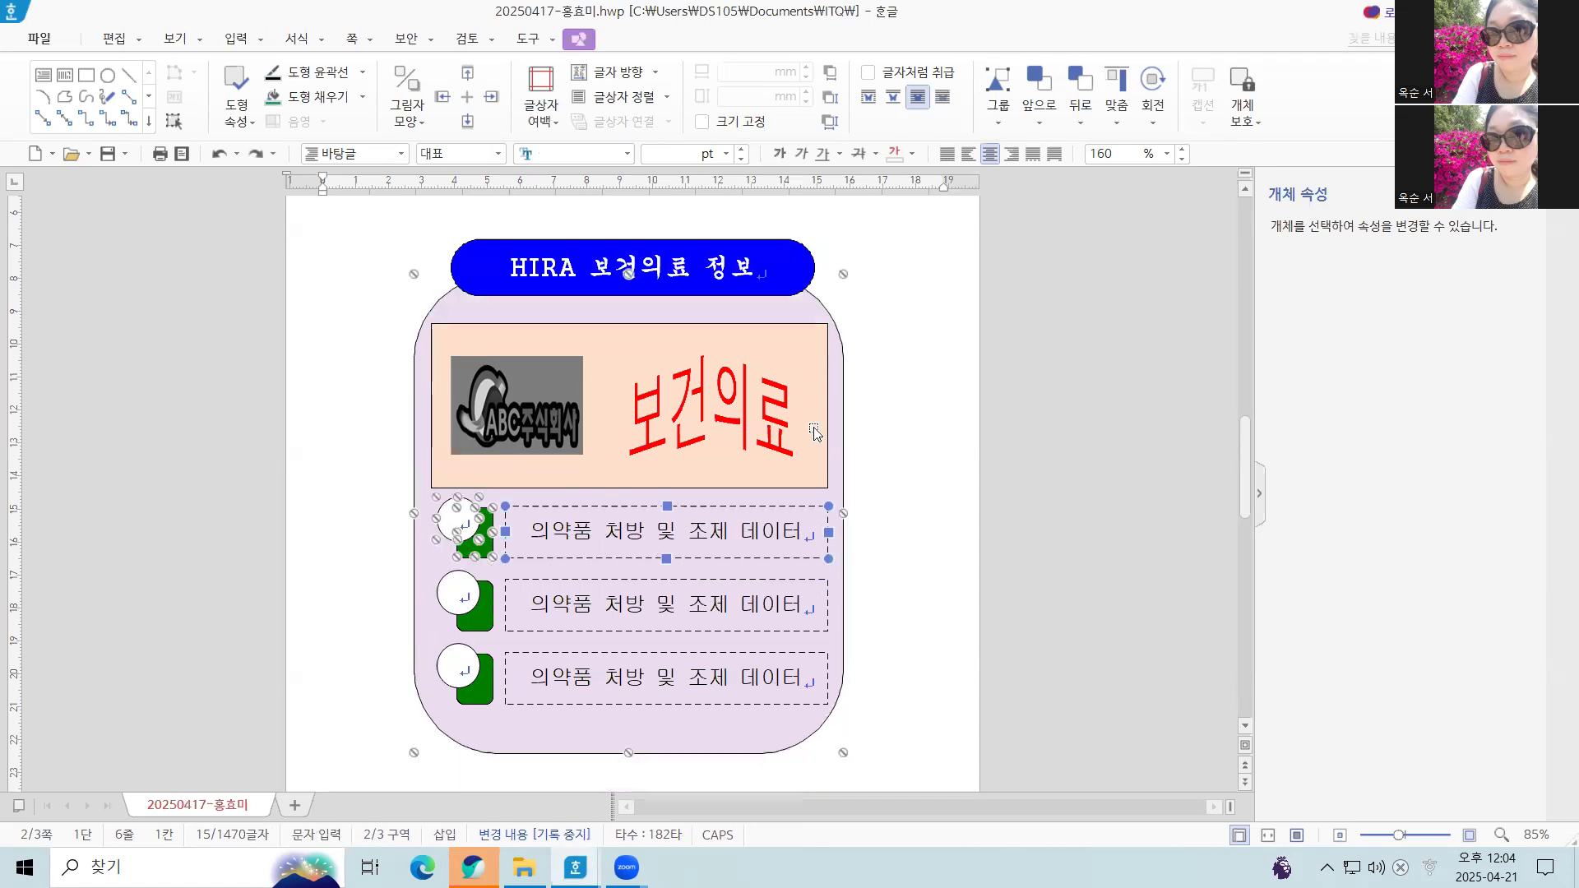
shift+click(425, 563)
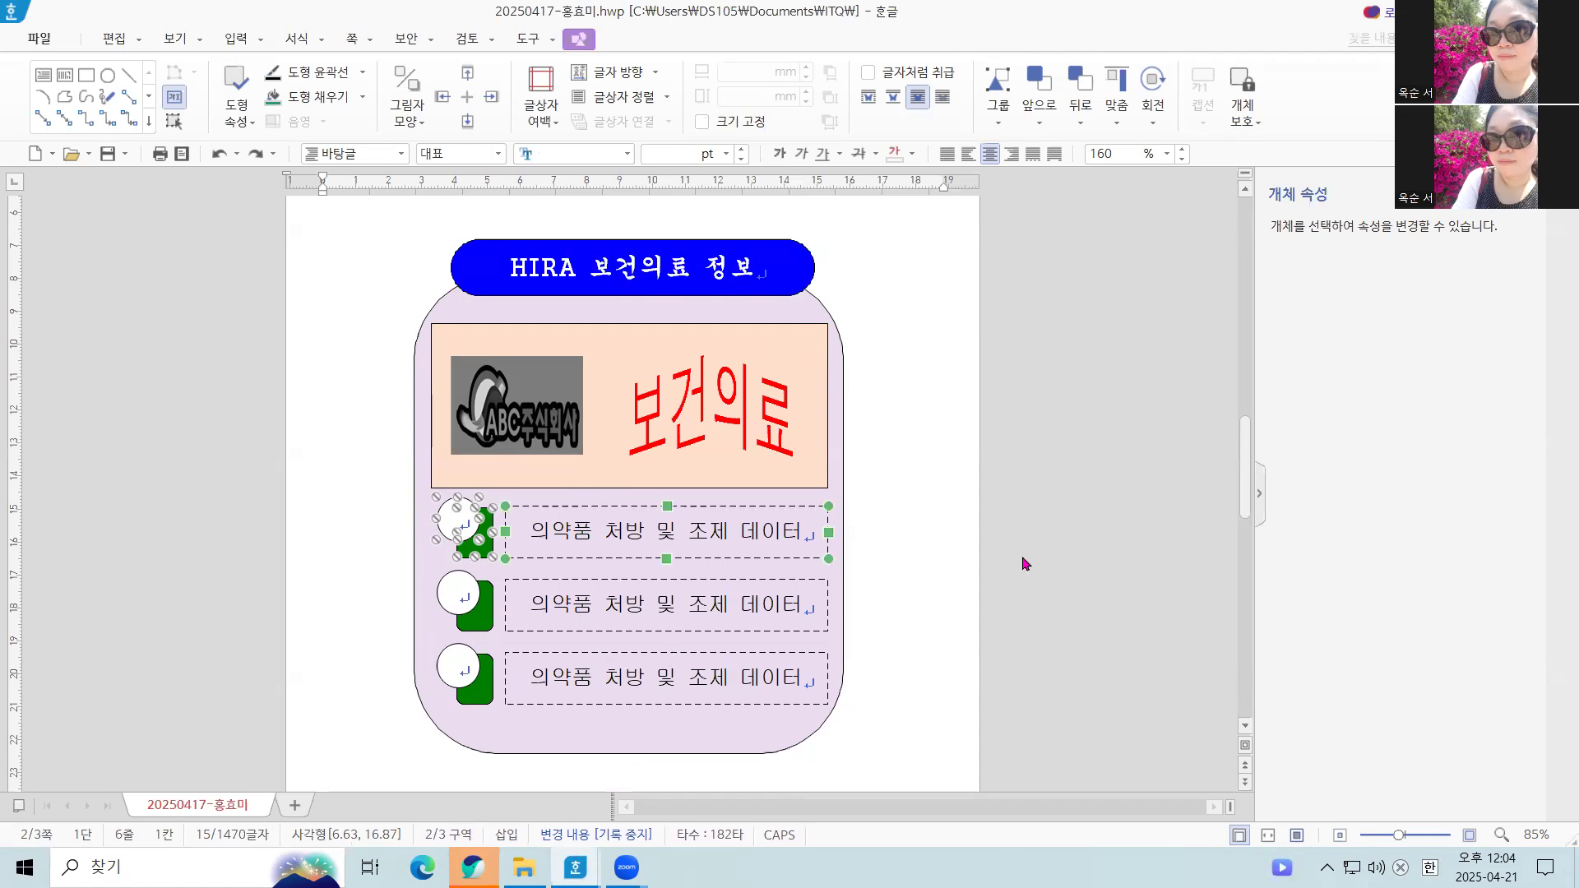
click(646, 673)
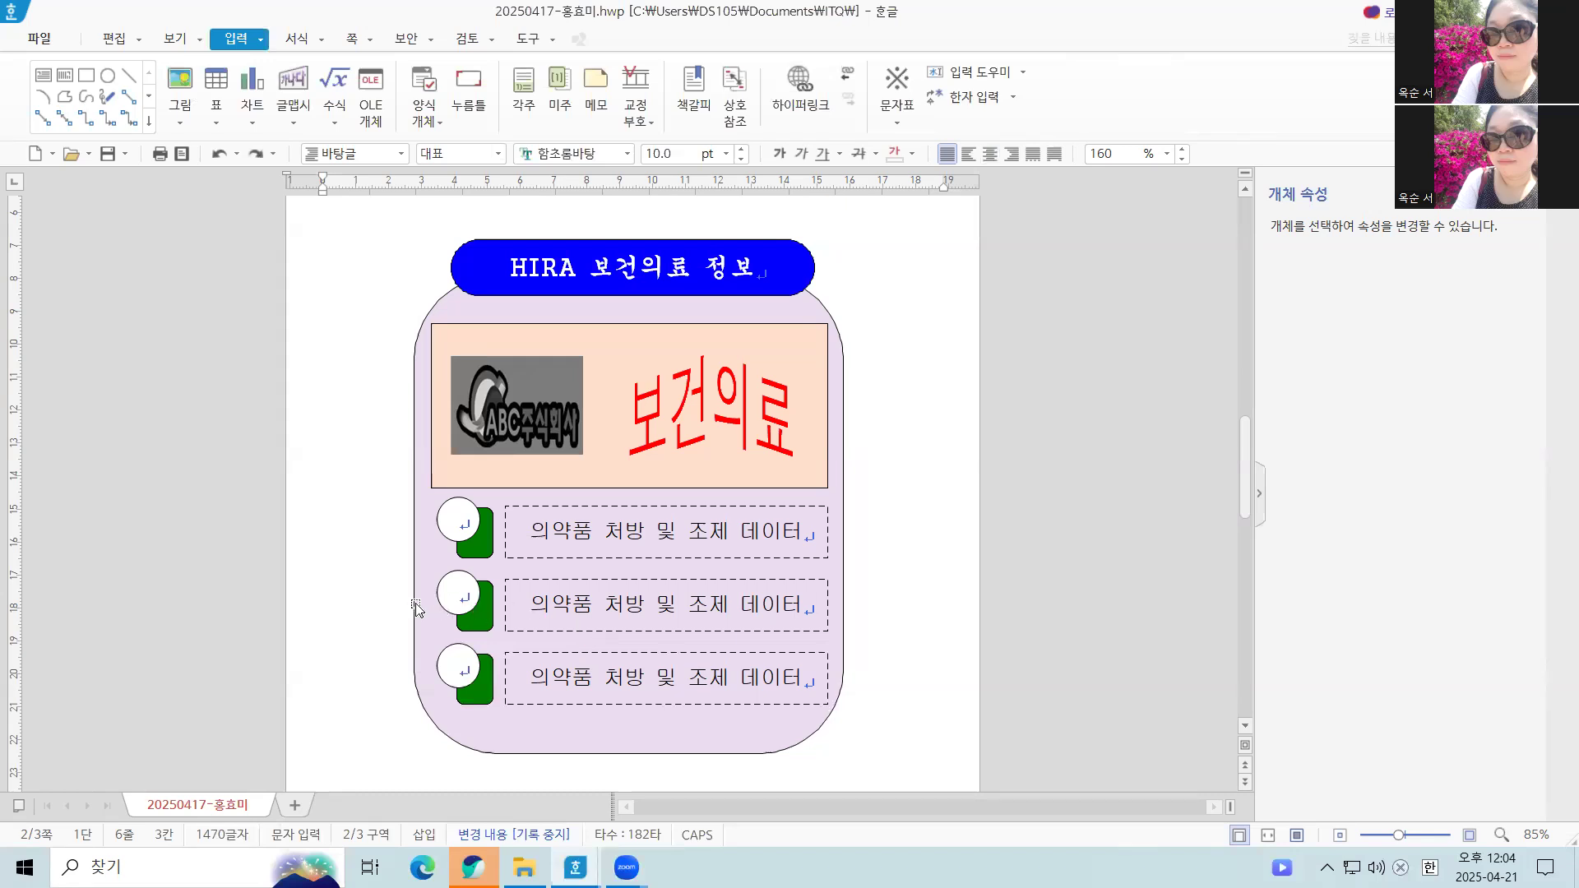
Change the fill color of the second row's green rectangle to a darker blue from the theme palette
click(482, 625)
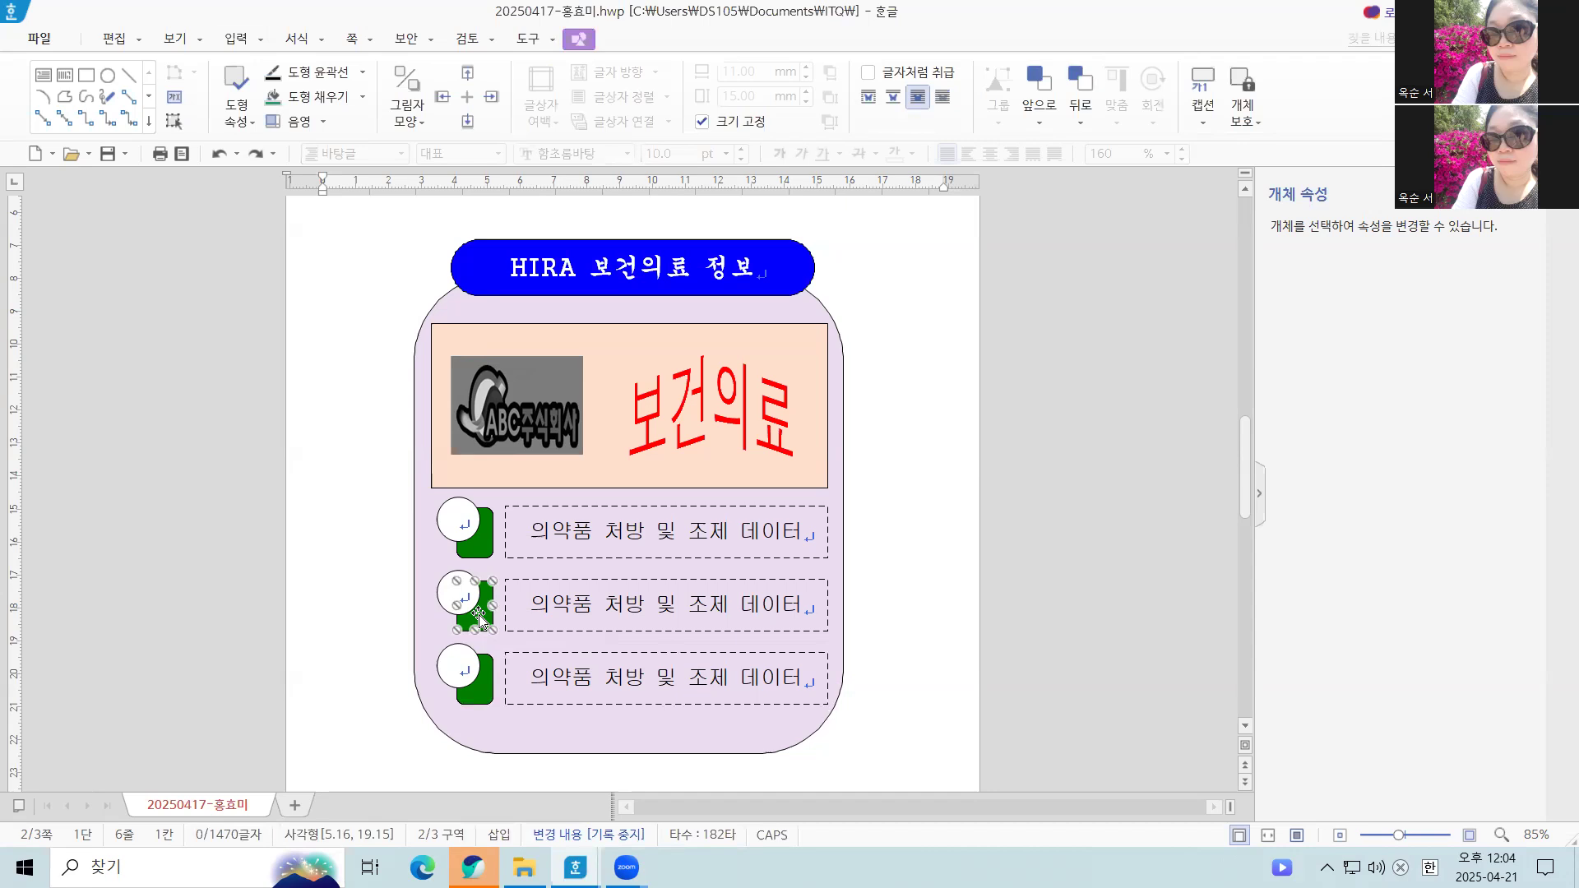
double_click(479, 617)
click(665, 258)
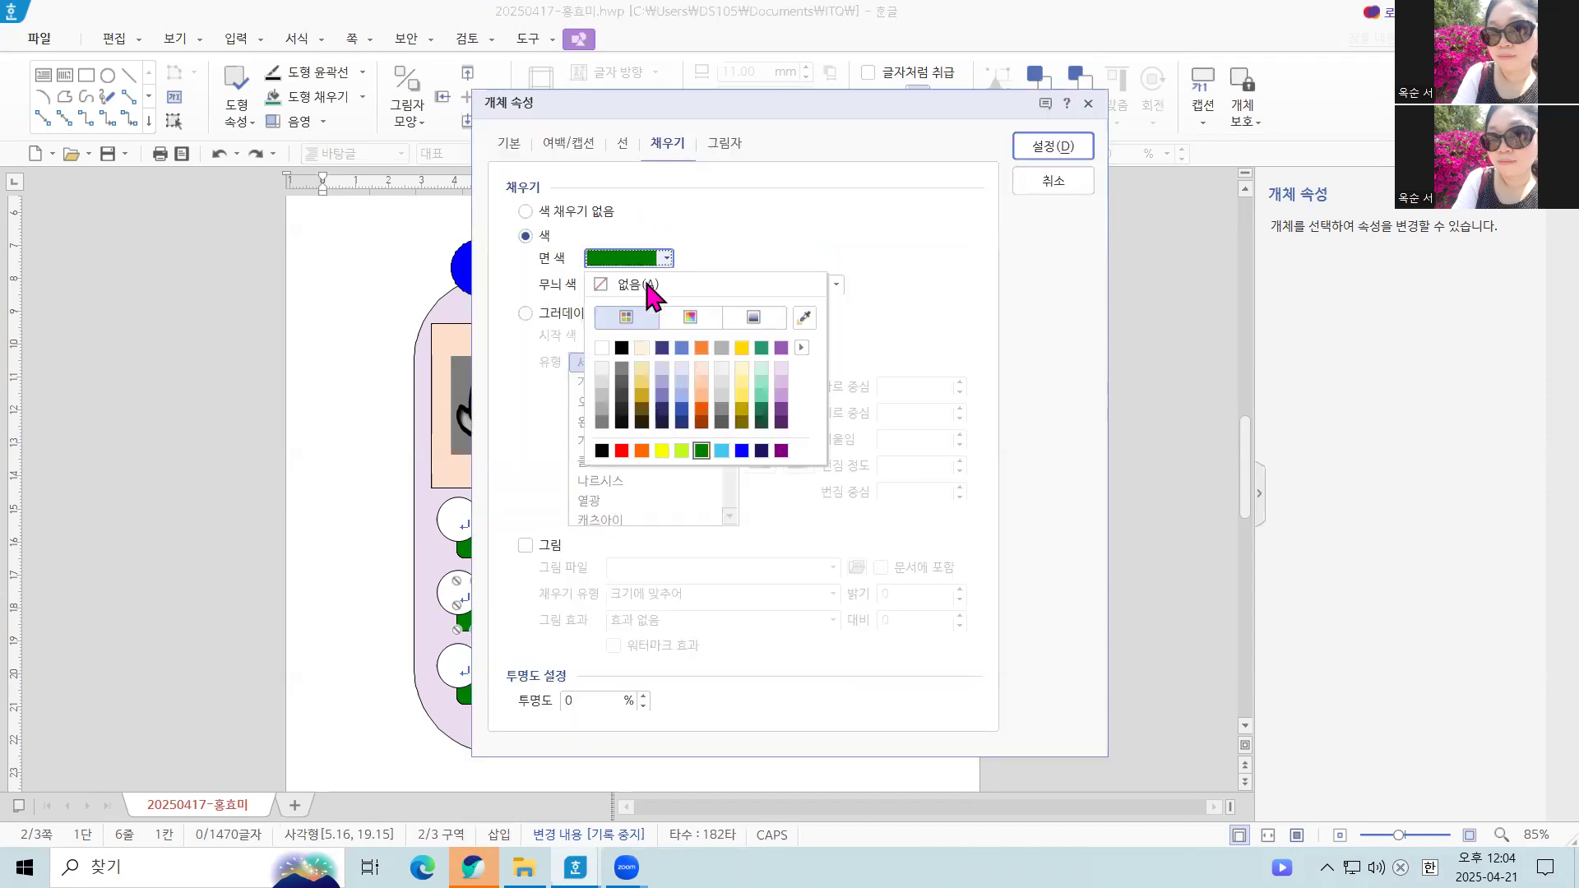
click(682, 409)
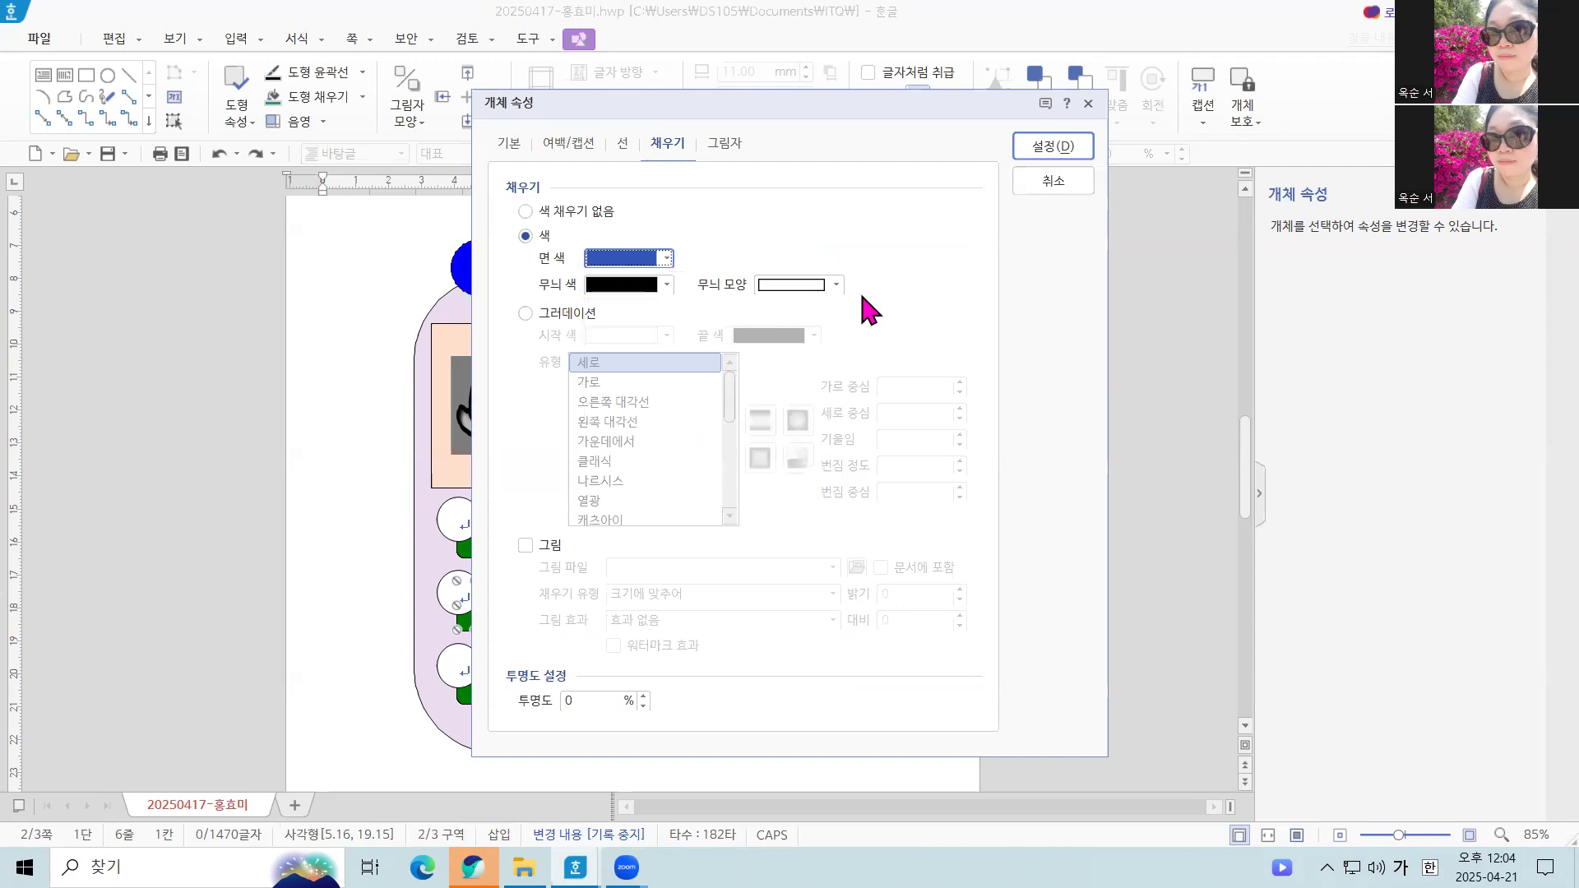
click(1061, 157)
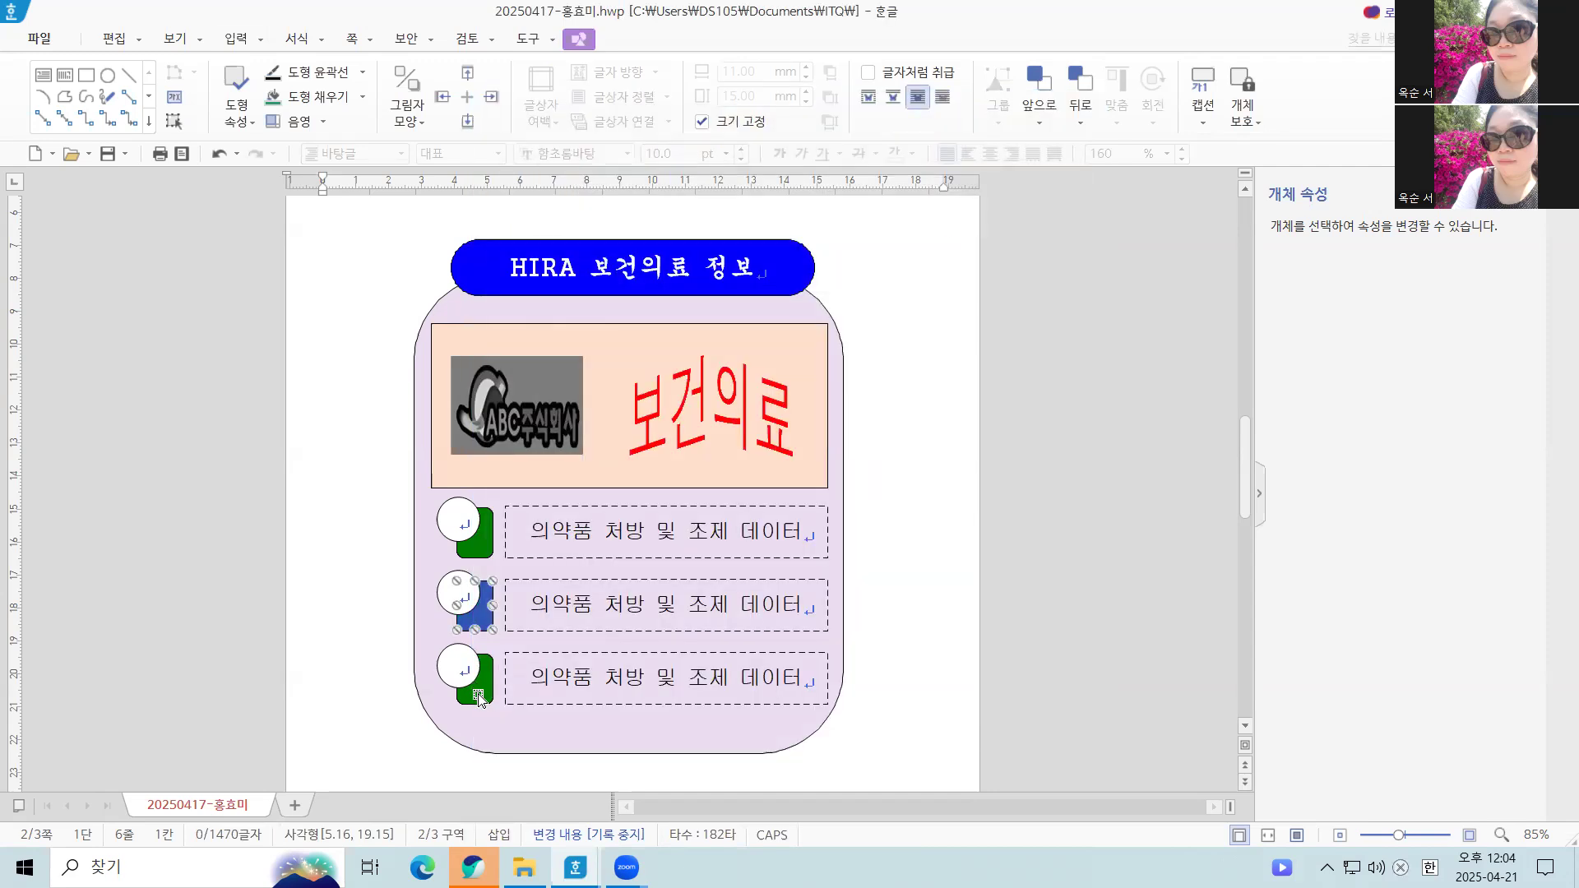
Change the fill color of the third row's green rectangle to the darkest purple in the theme palette
click(487, 697)
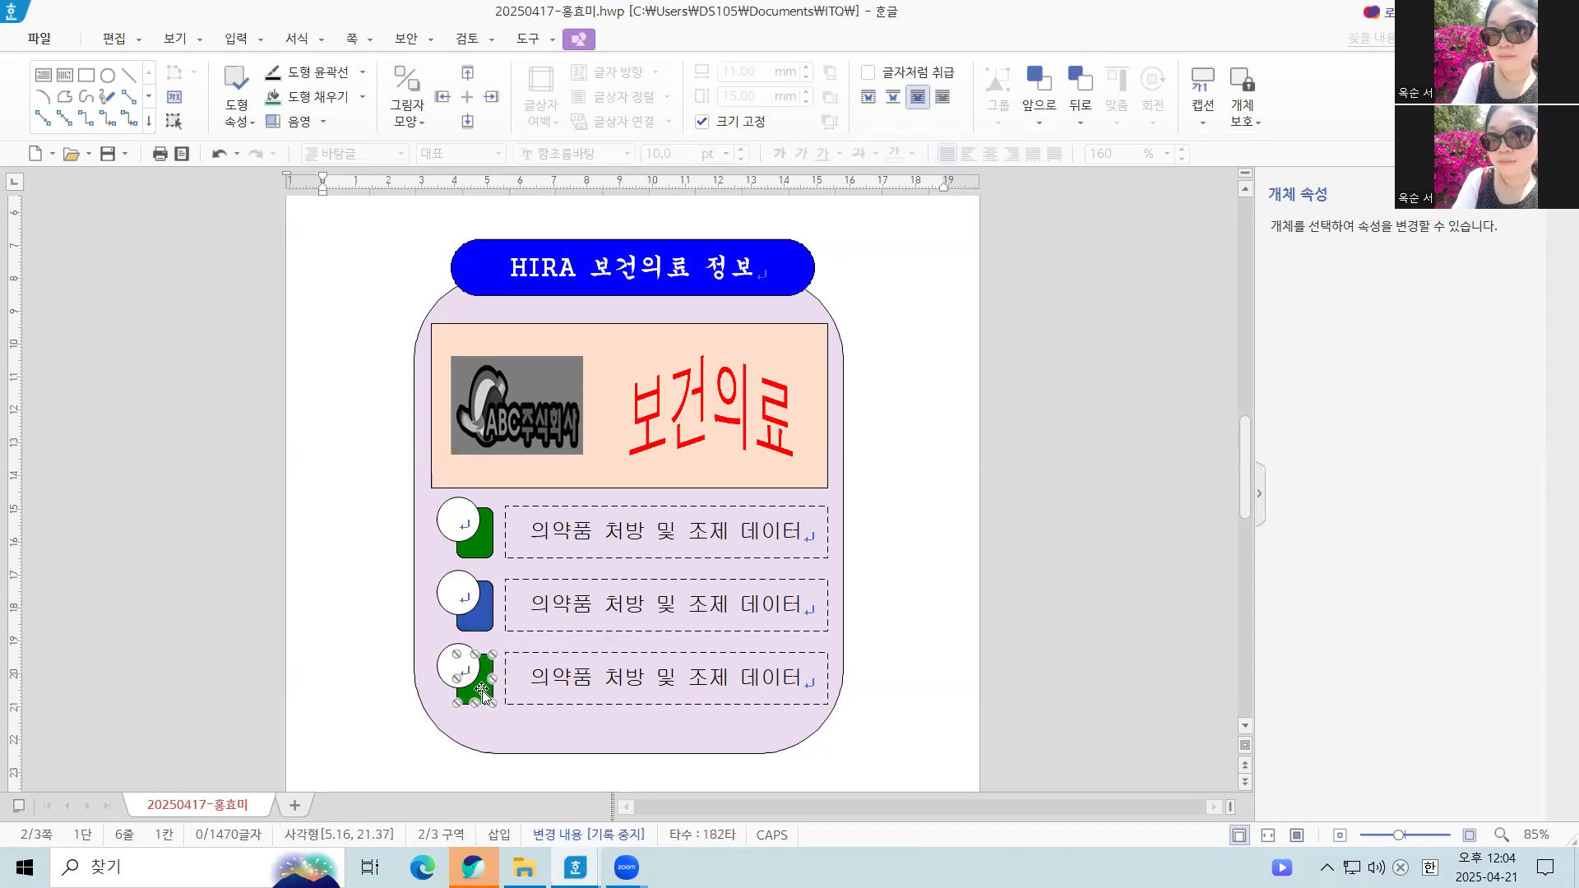
double_click(484, 694)
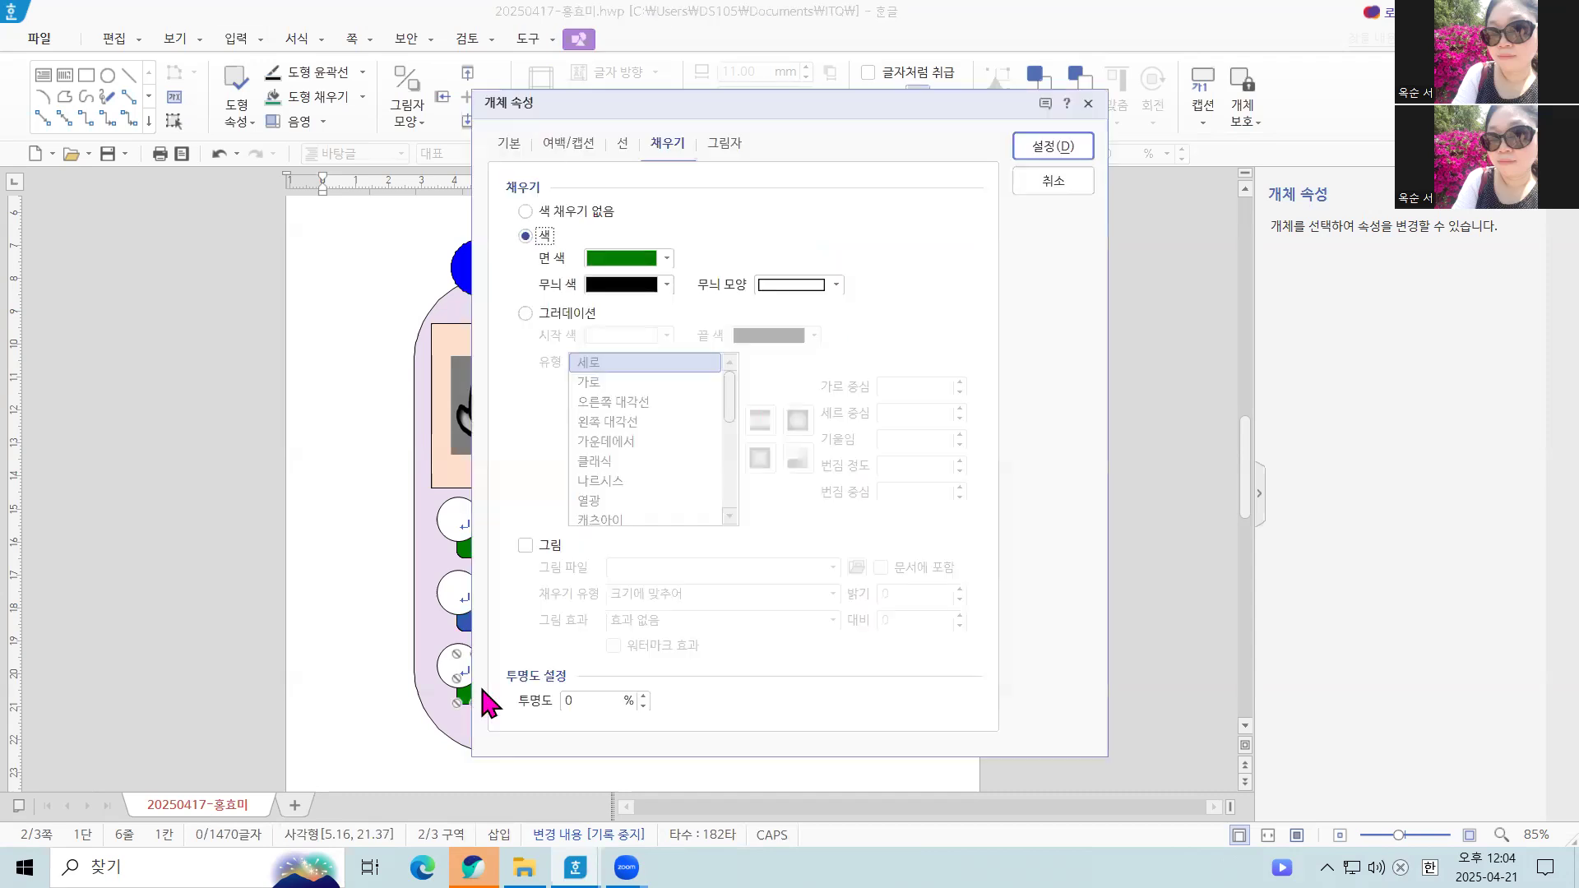
click(666, 259)
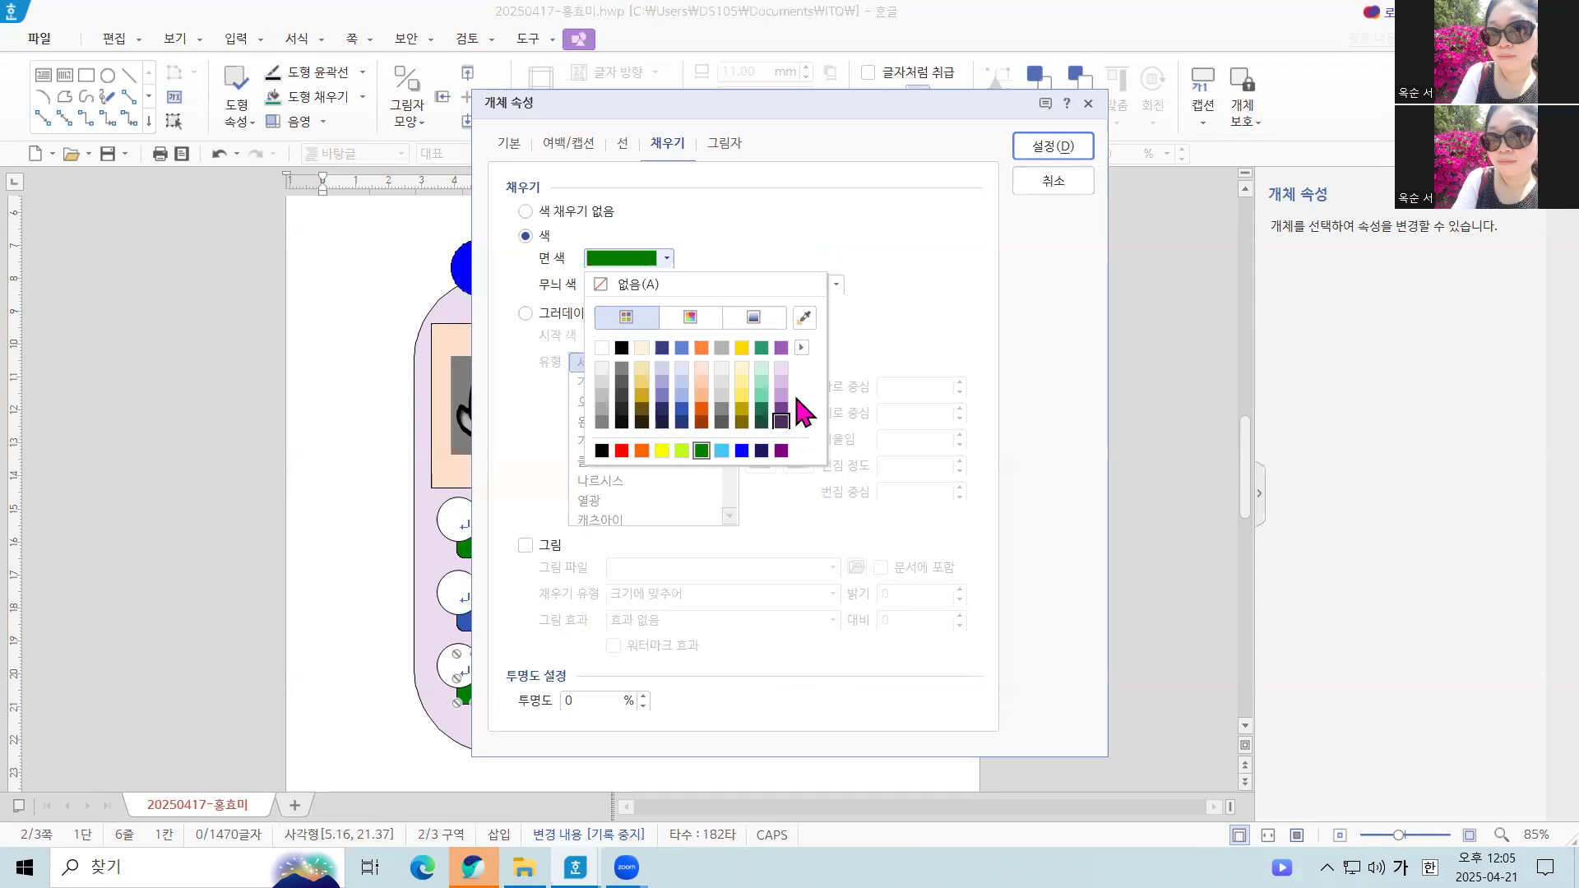
click(781, 421)
click(1049, 150)
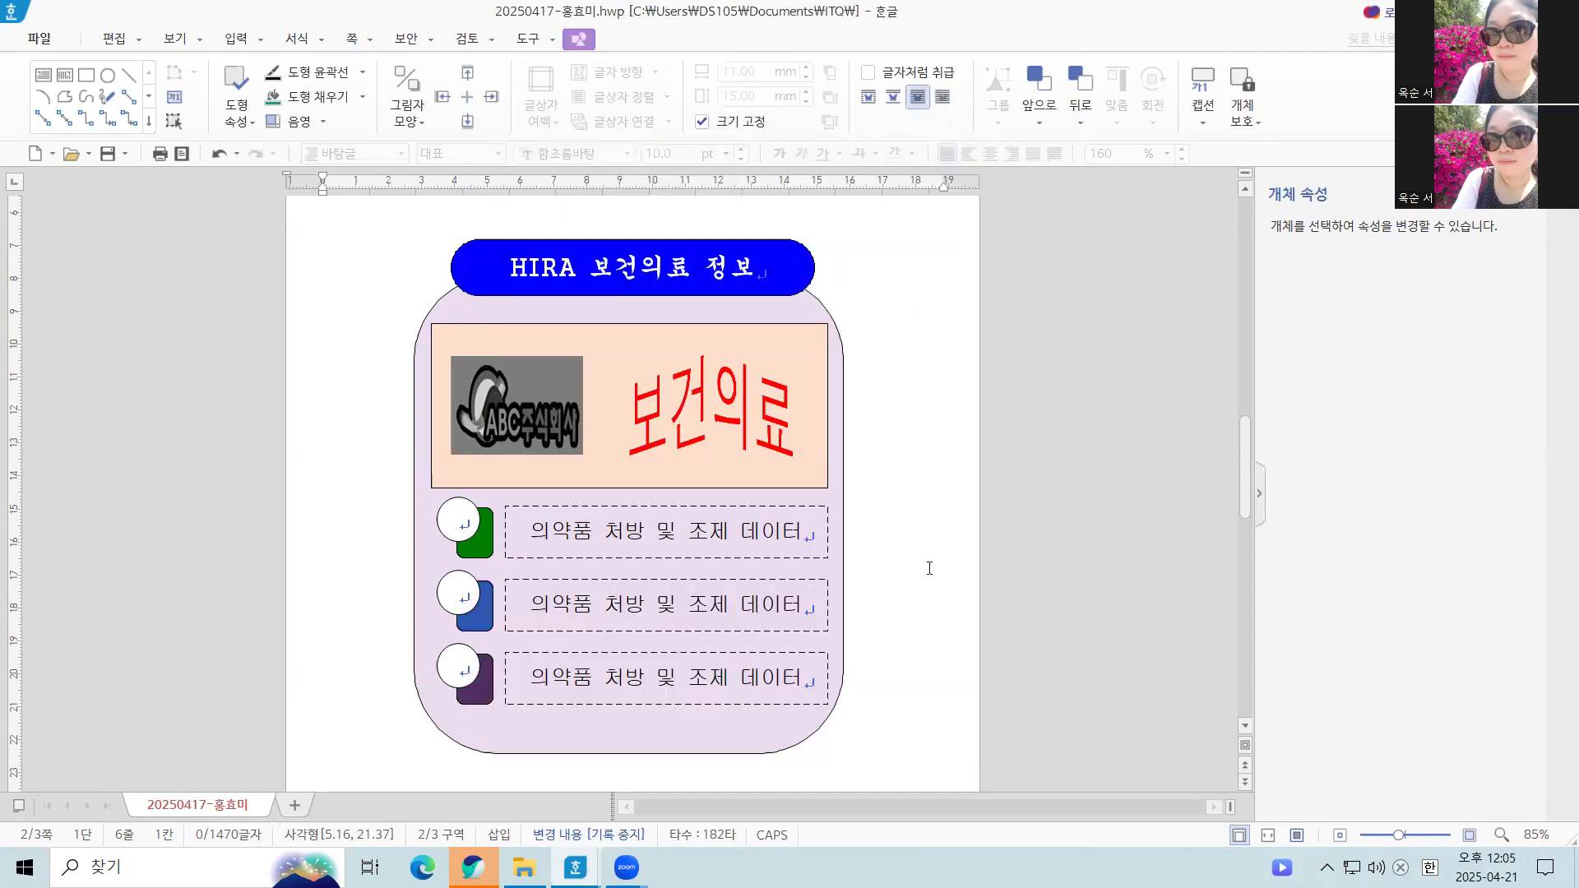
Number the white circles of the three rows 1, 2 and 3 from top to bottom
click(917, 567)
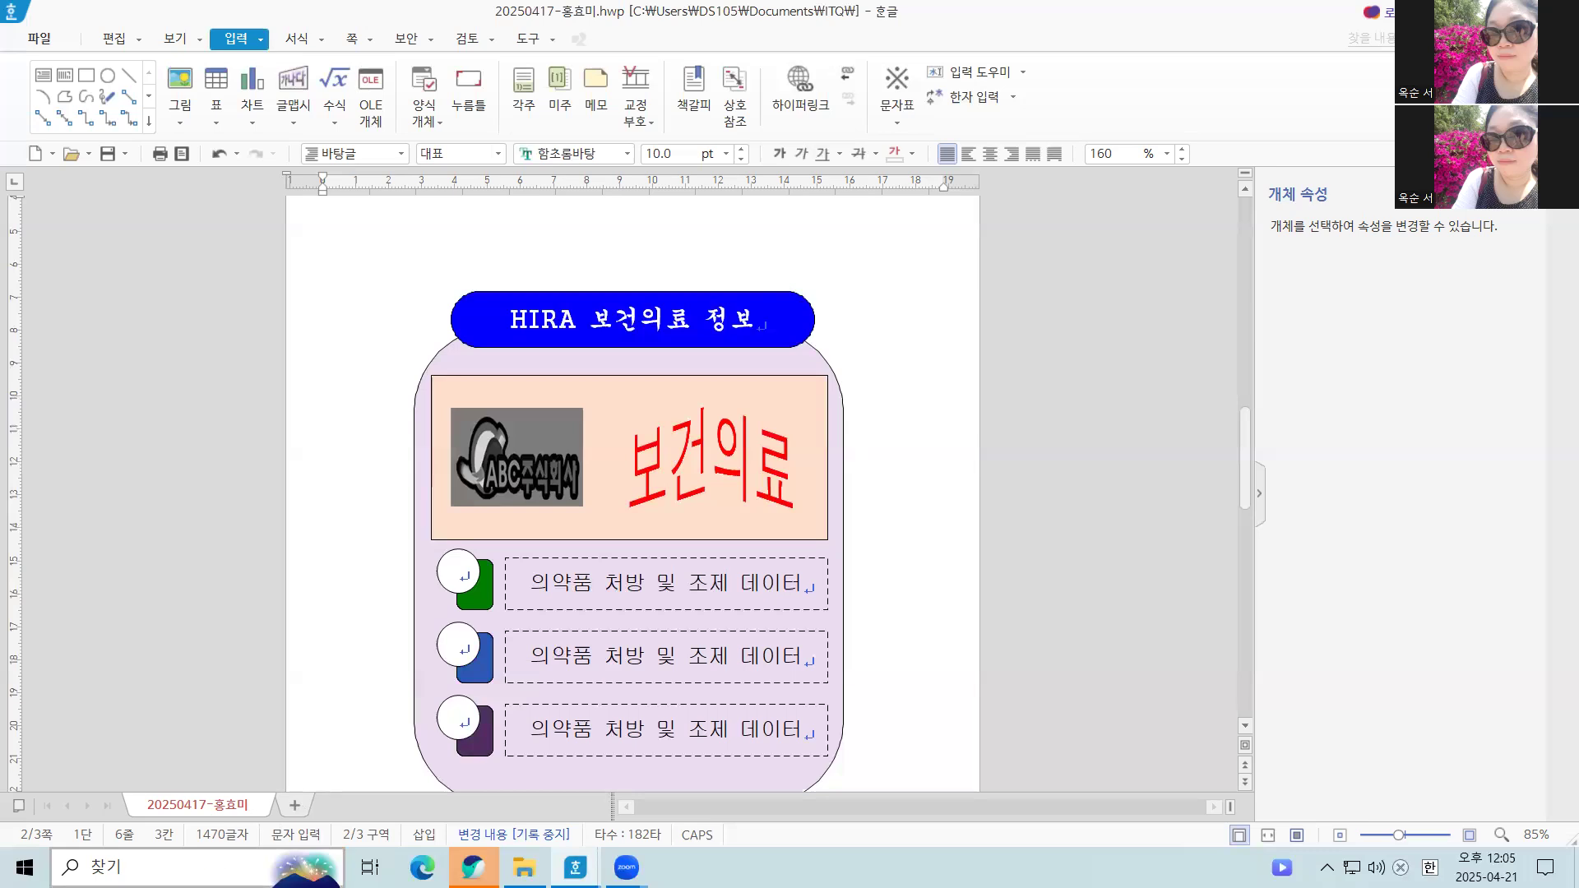
click(458, 573)
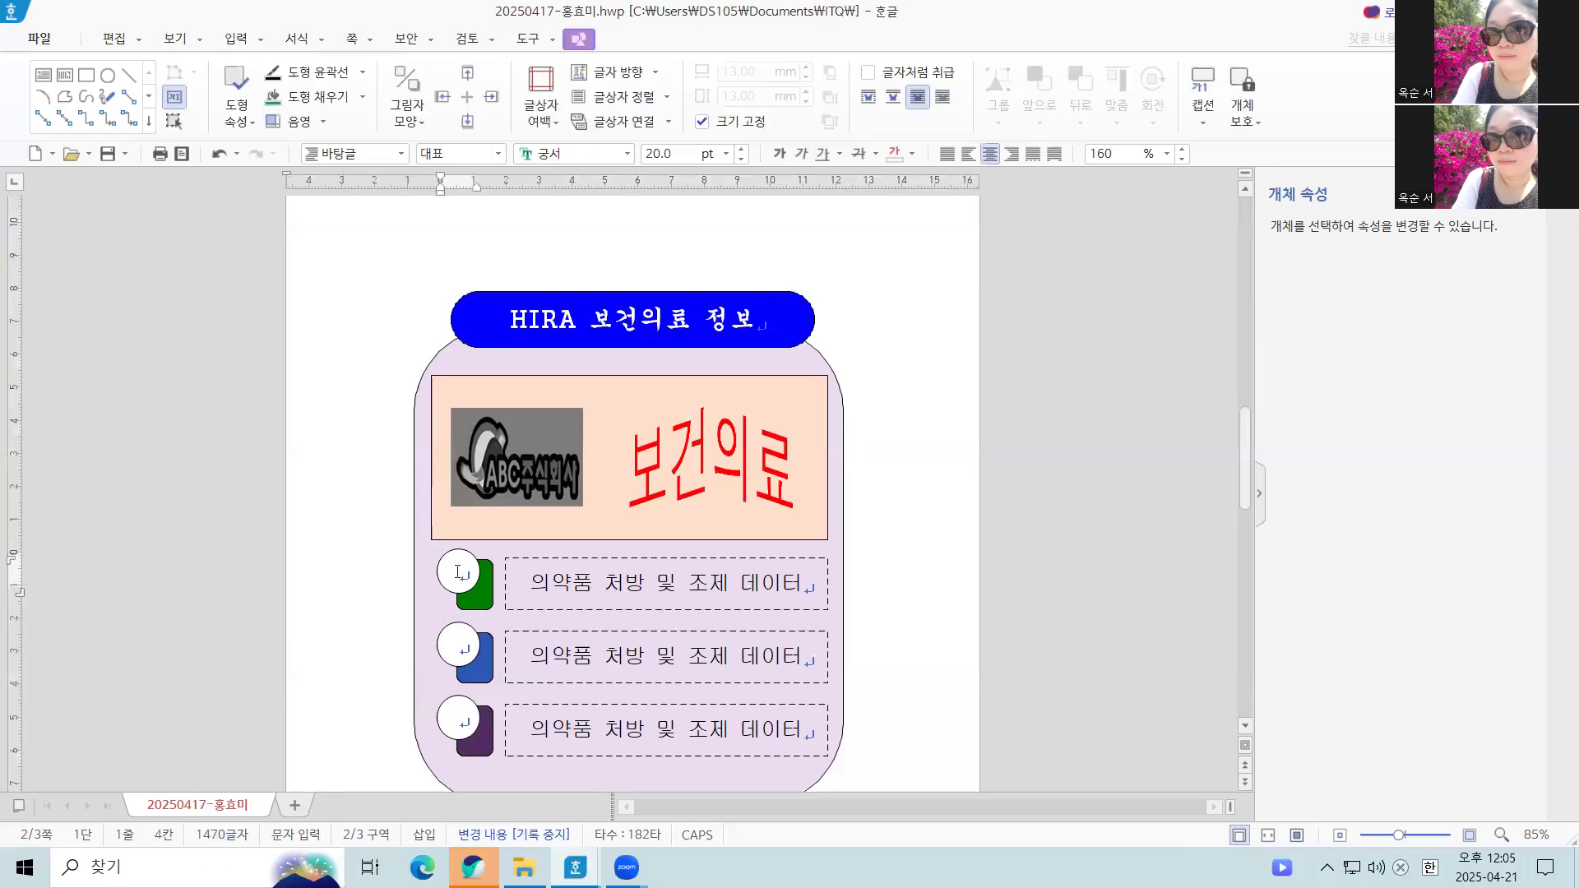
text(1)
click(451, 632)
text(2)
click(456, 725)
text(3)
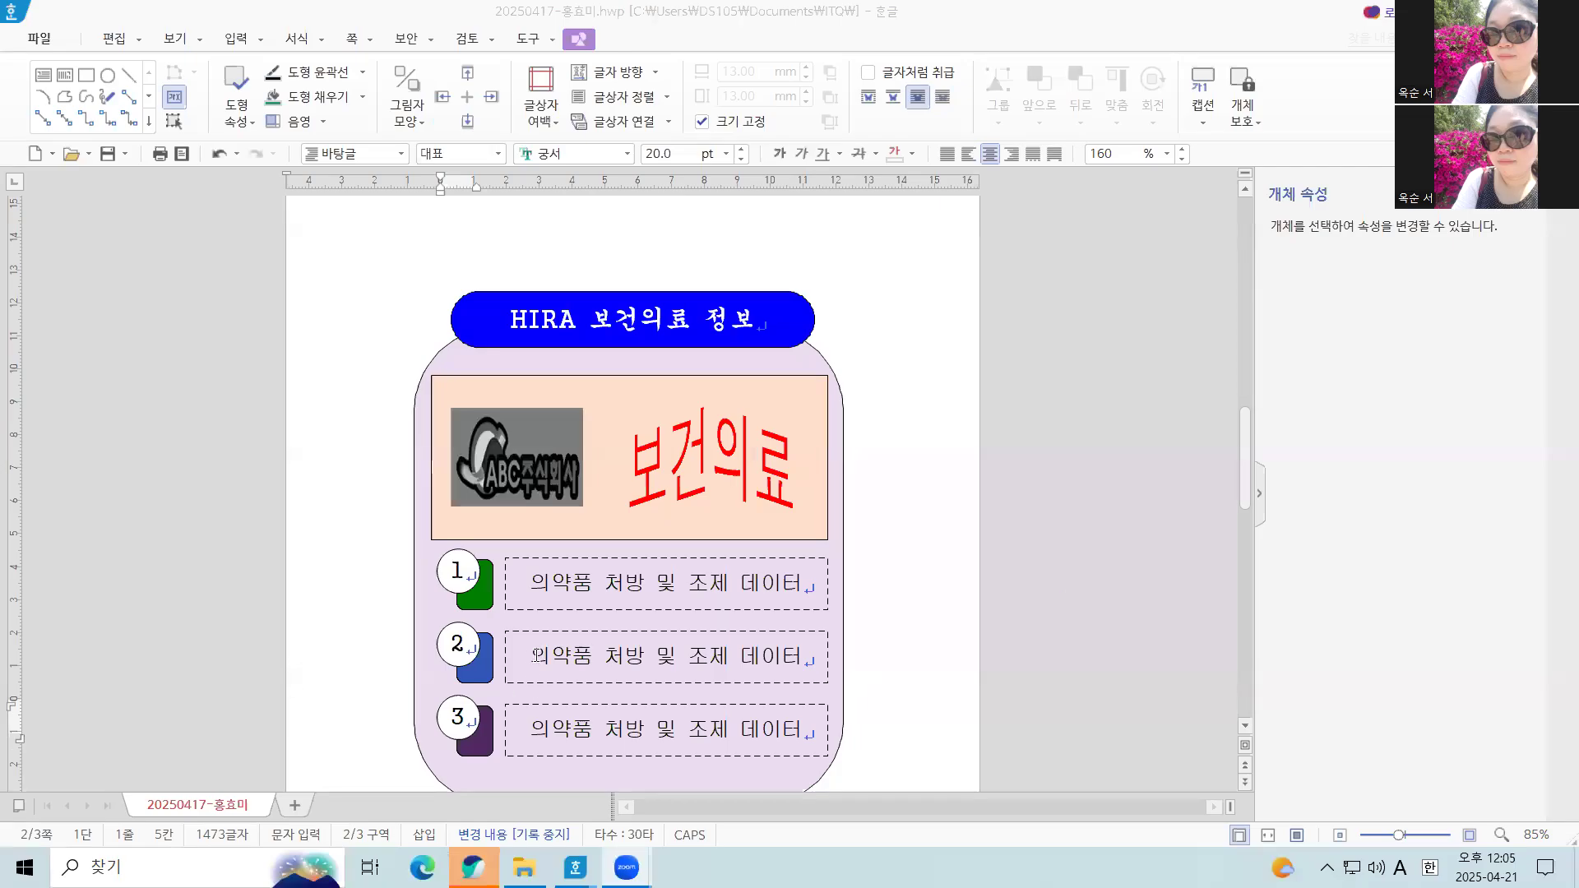
Replace the text in the second row's dashed box with "의약품 유통 및 안전 정보"
click(531, 656)
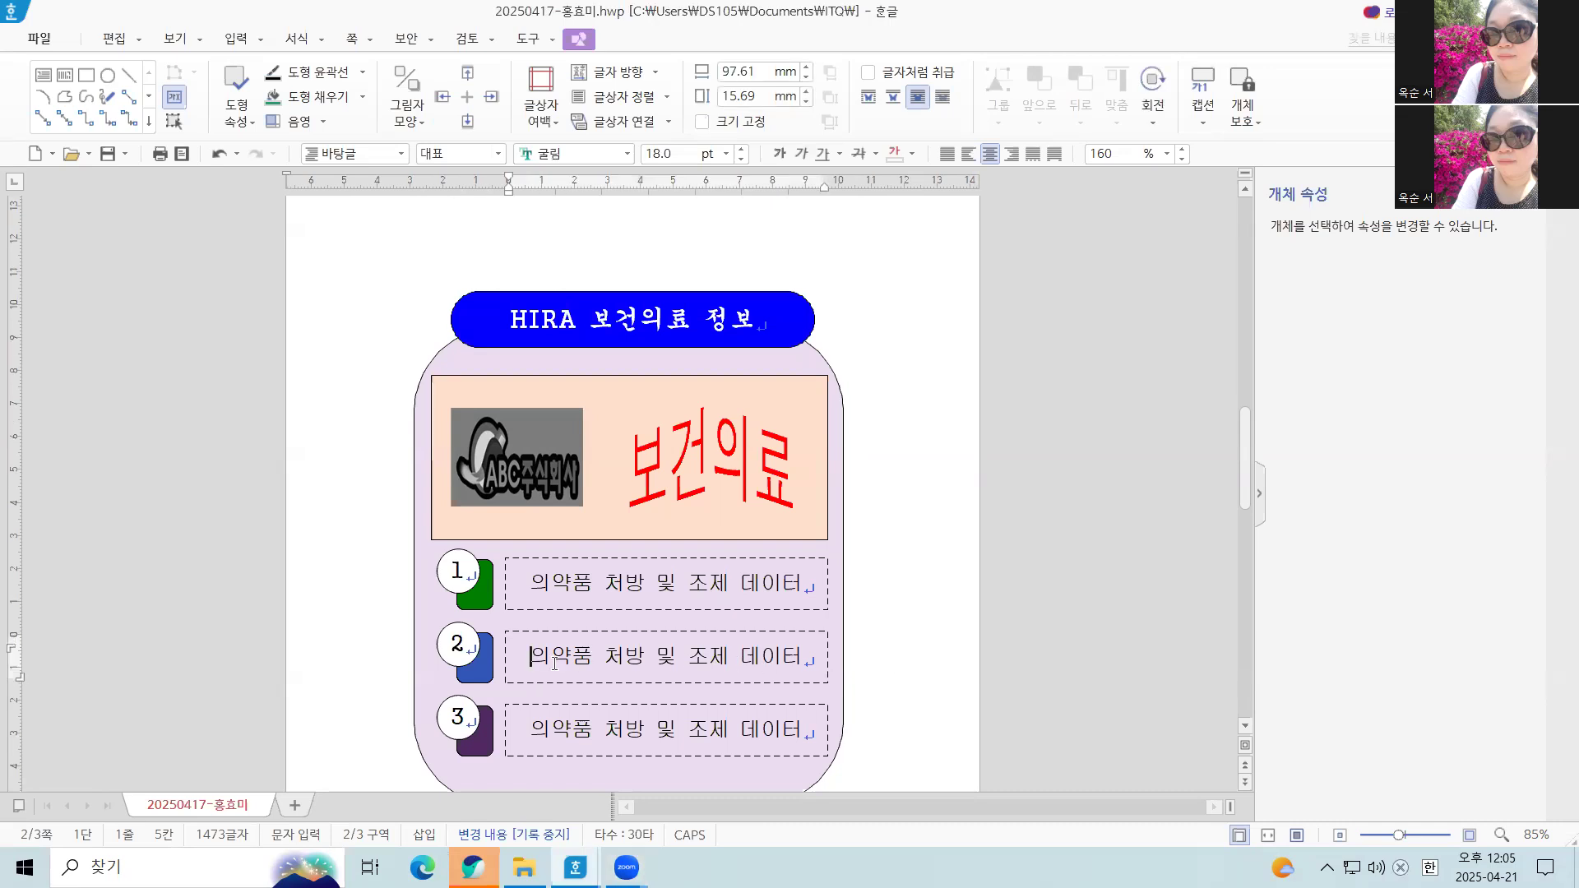
drag(529, 656, 809, 659)
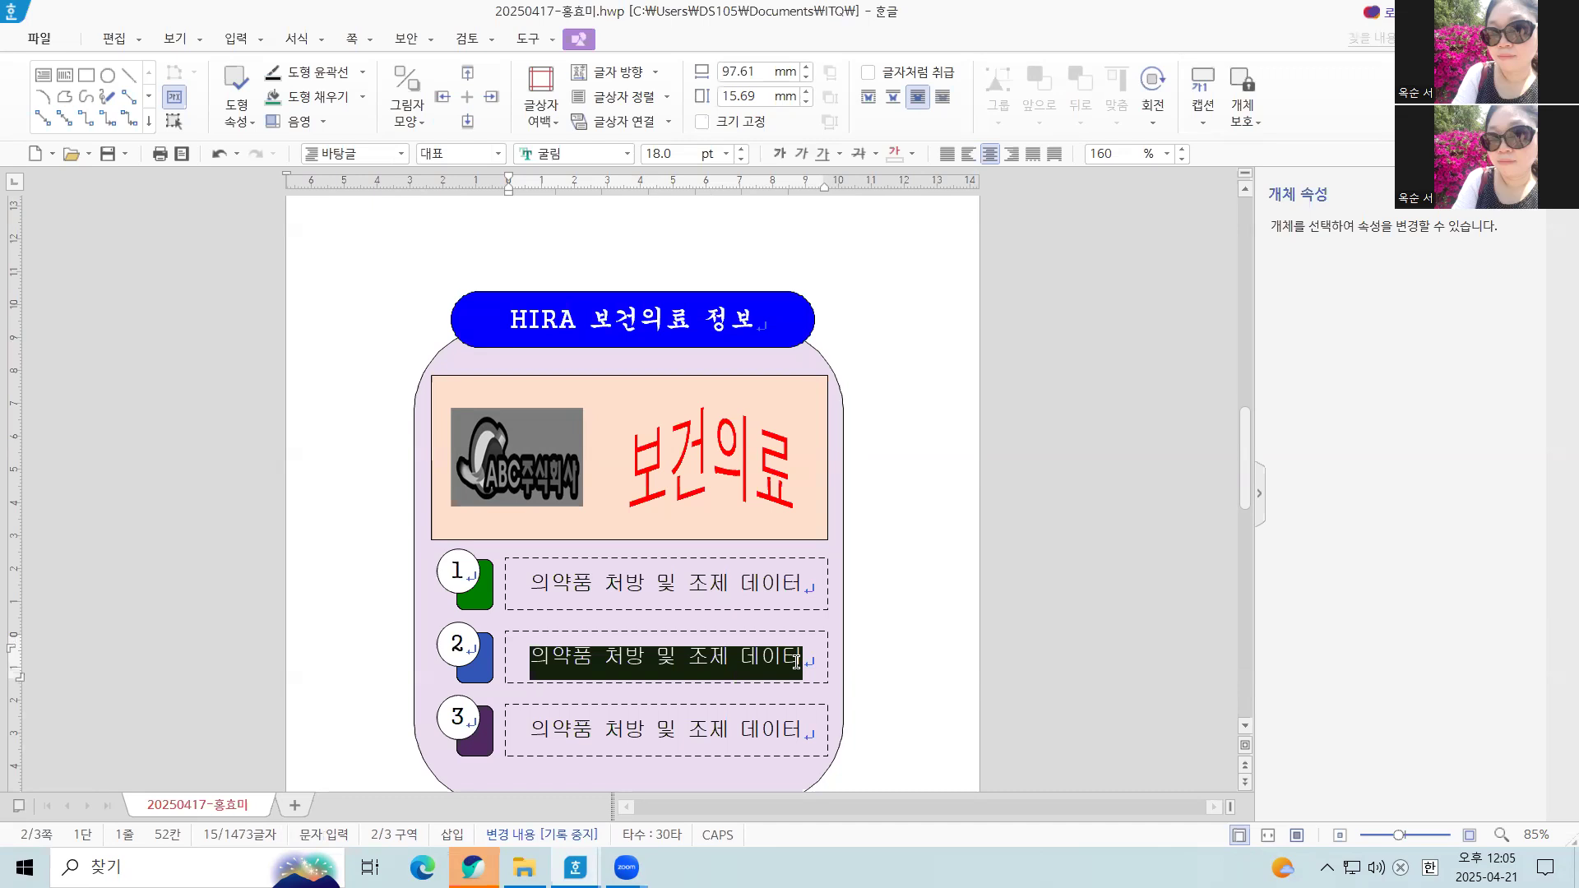
text(의약품 )
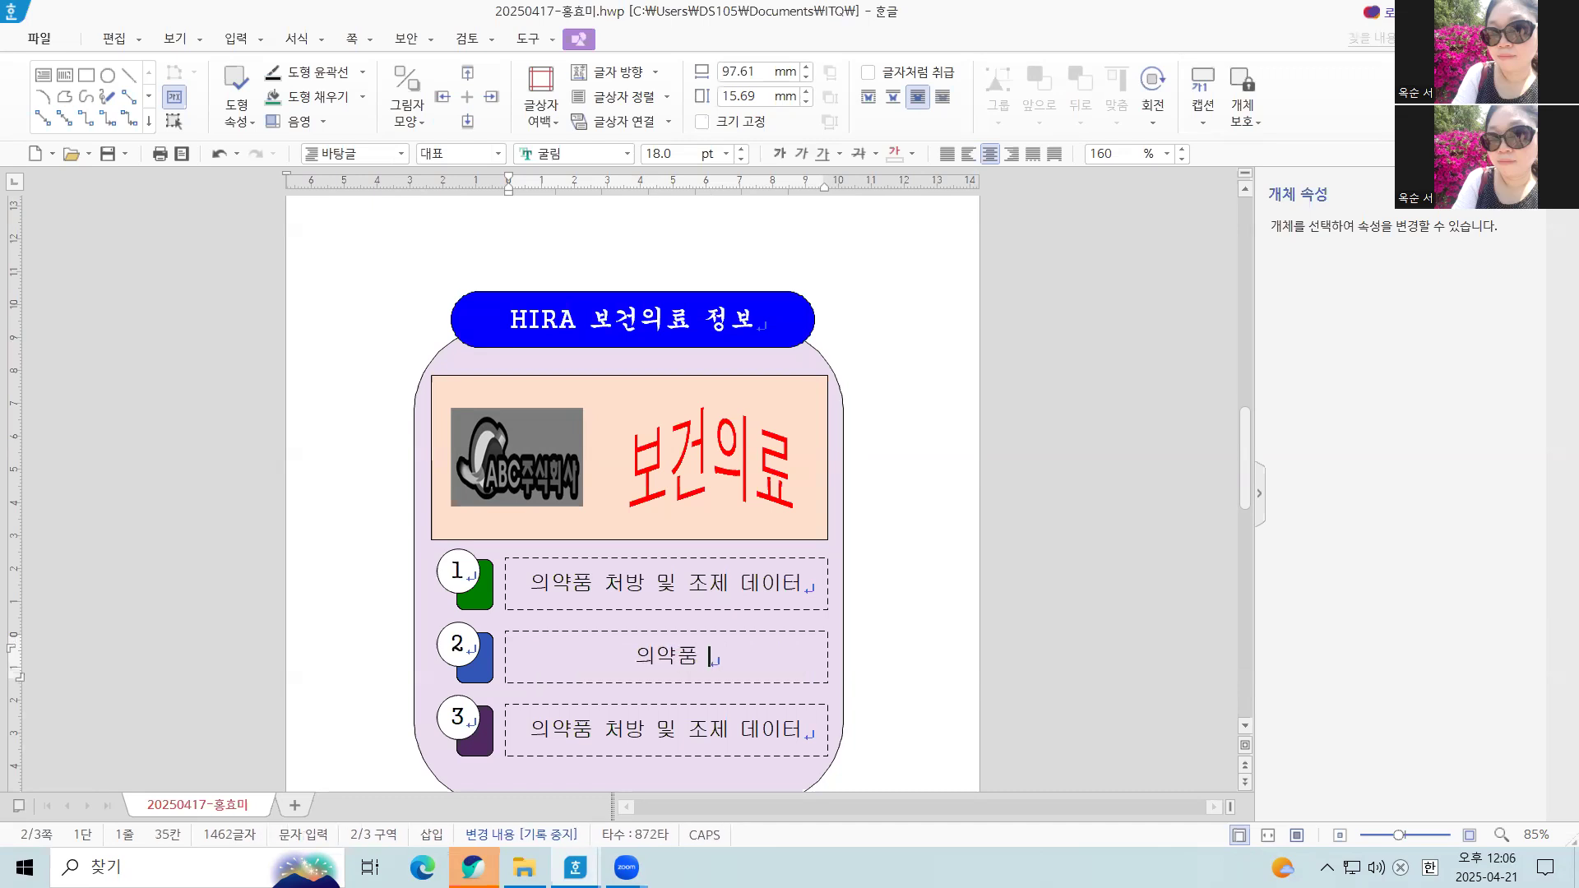
text(ㅇ유통 및 )
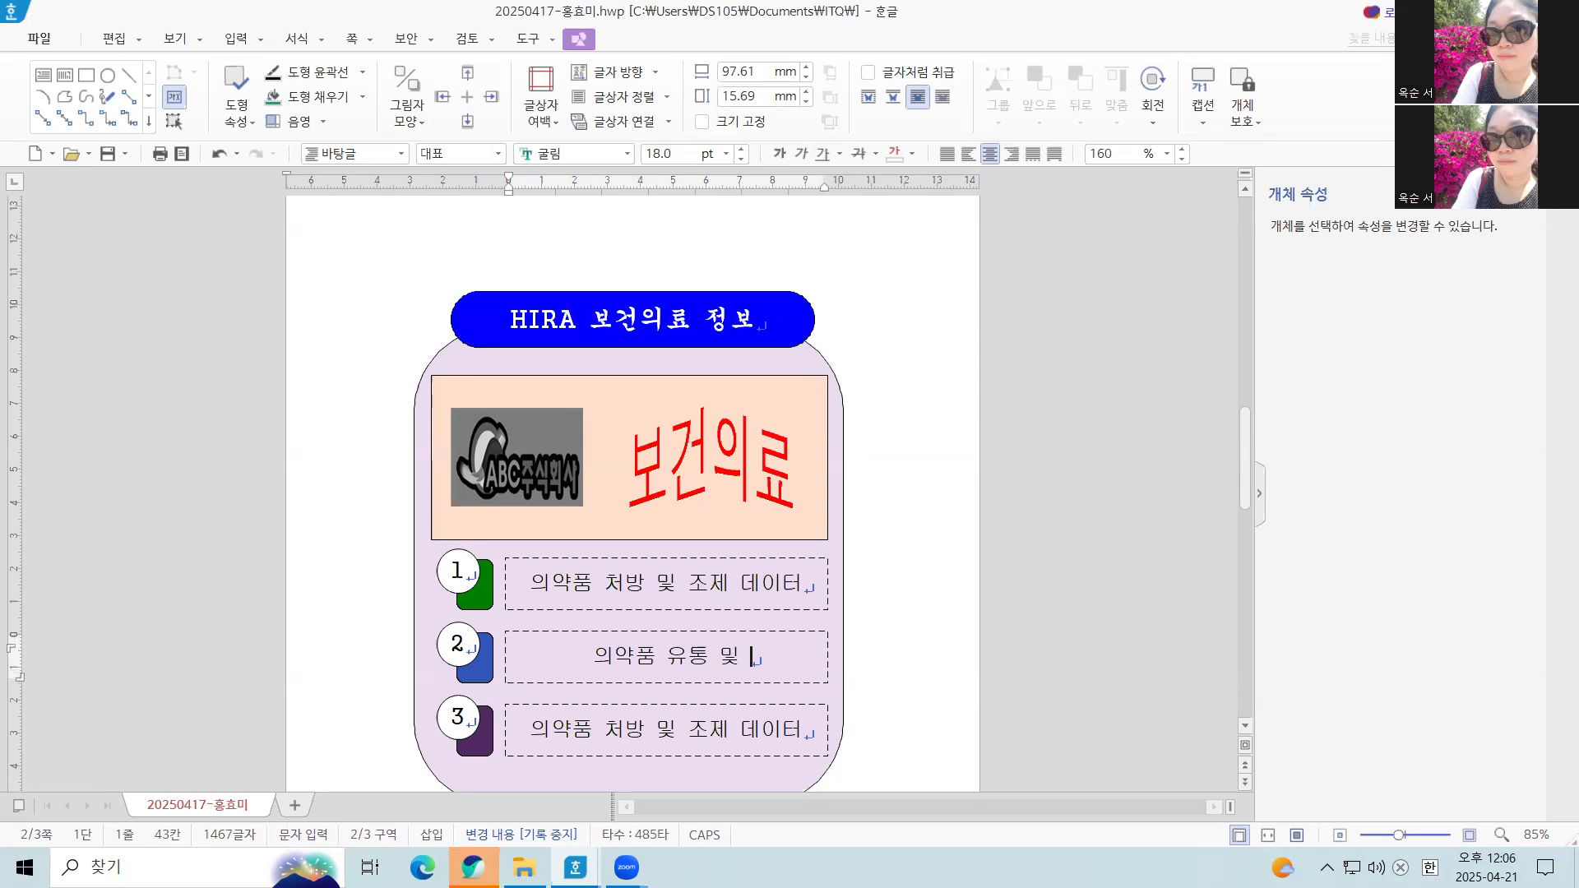
text(ㅇ안전 정보)
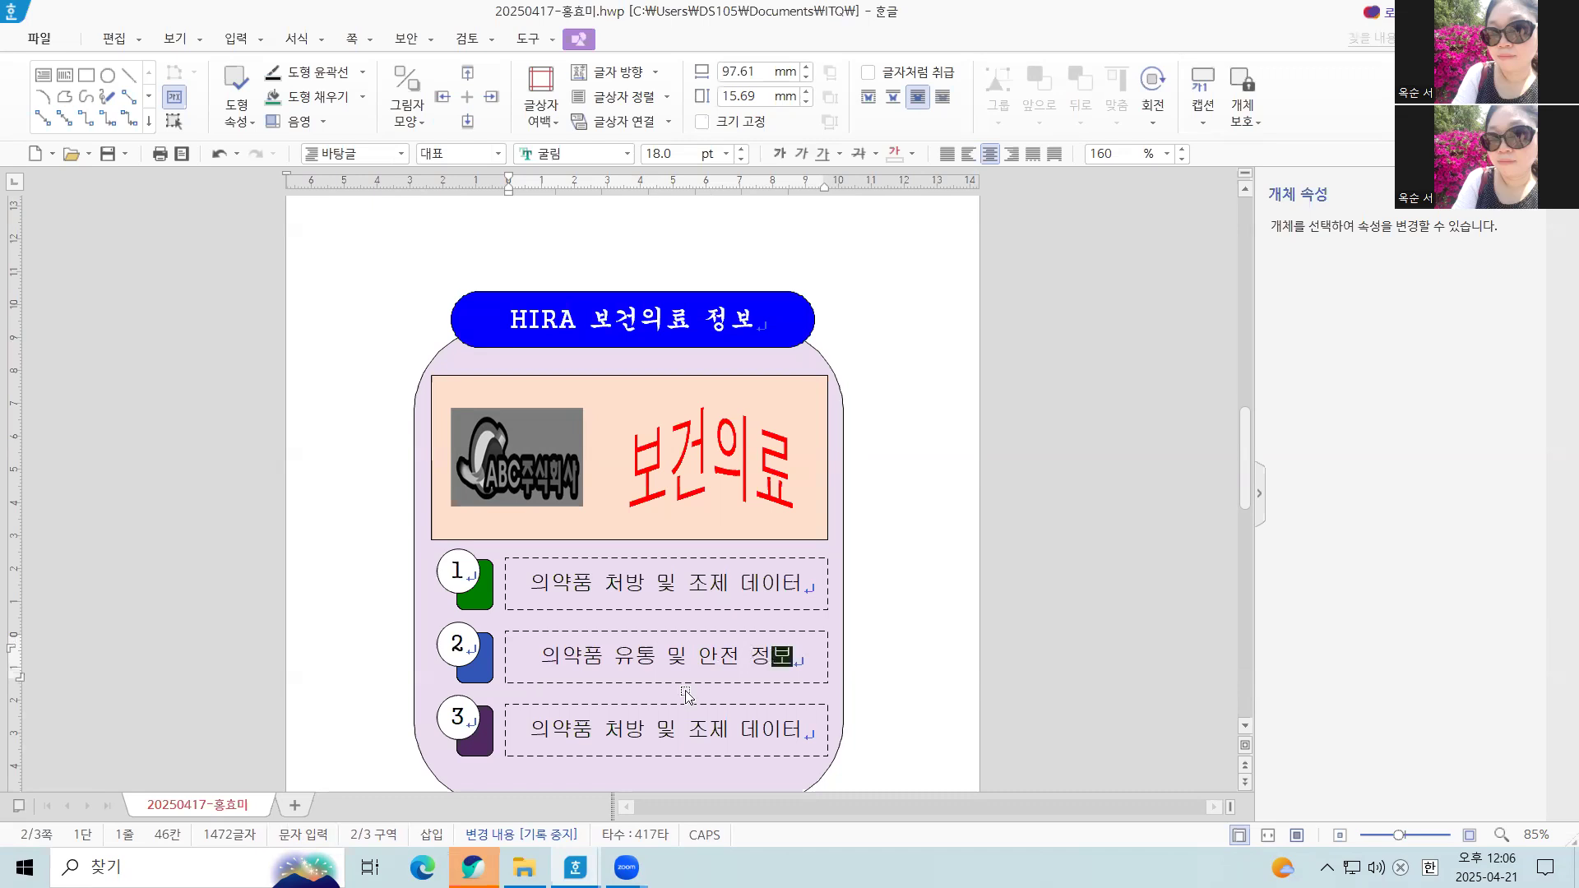
Replace the text in the third row's dashed box with "의료기기 및 치료재료 정보"
drag(519, 728, 814, 738)
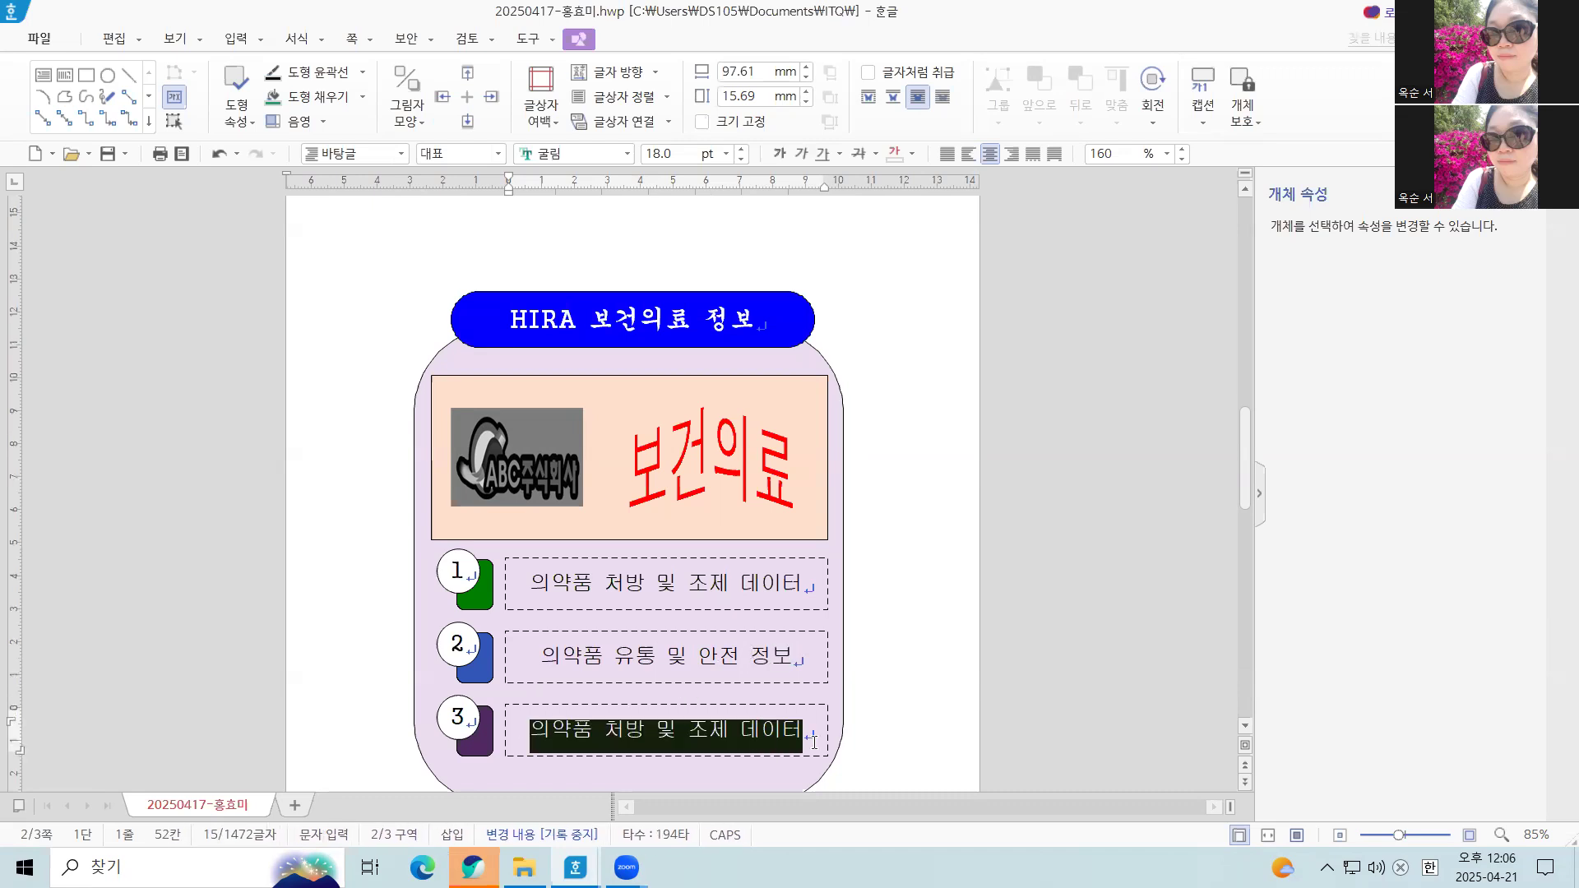
text(의료기)
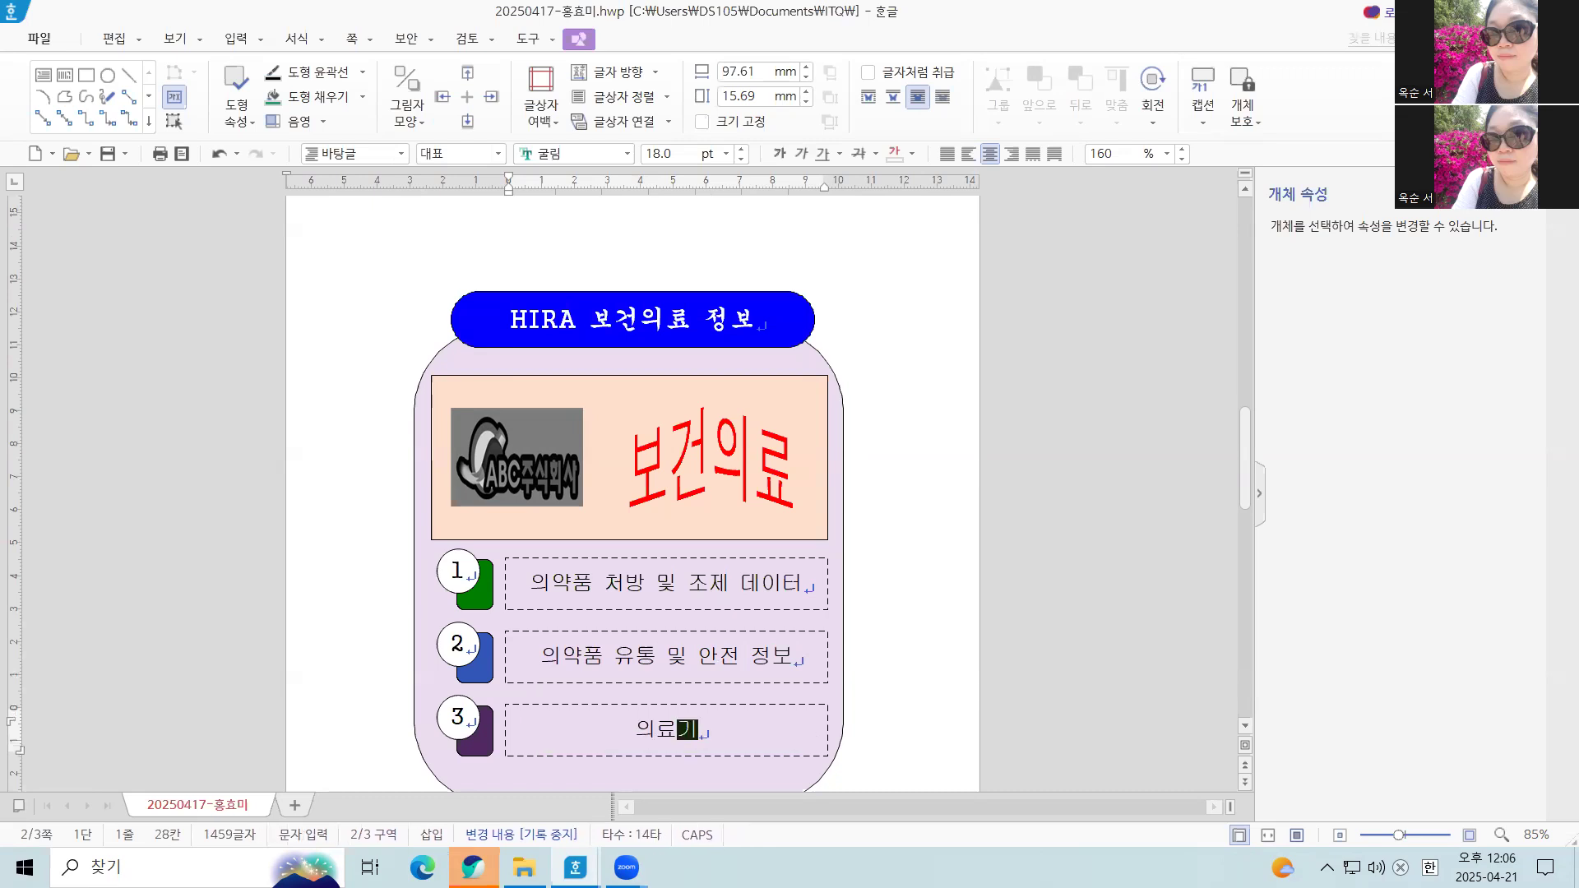
text(기 및 치료재료 )
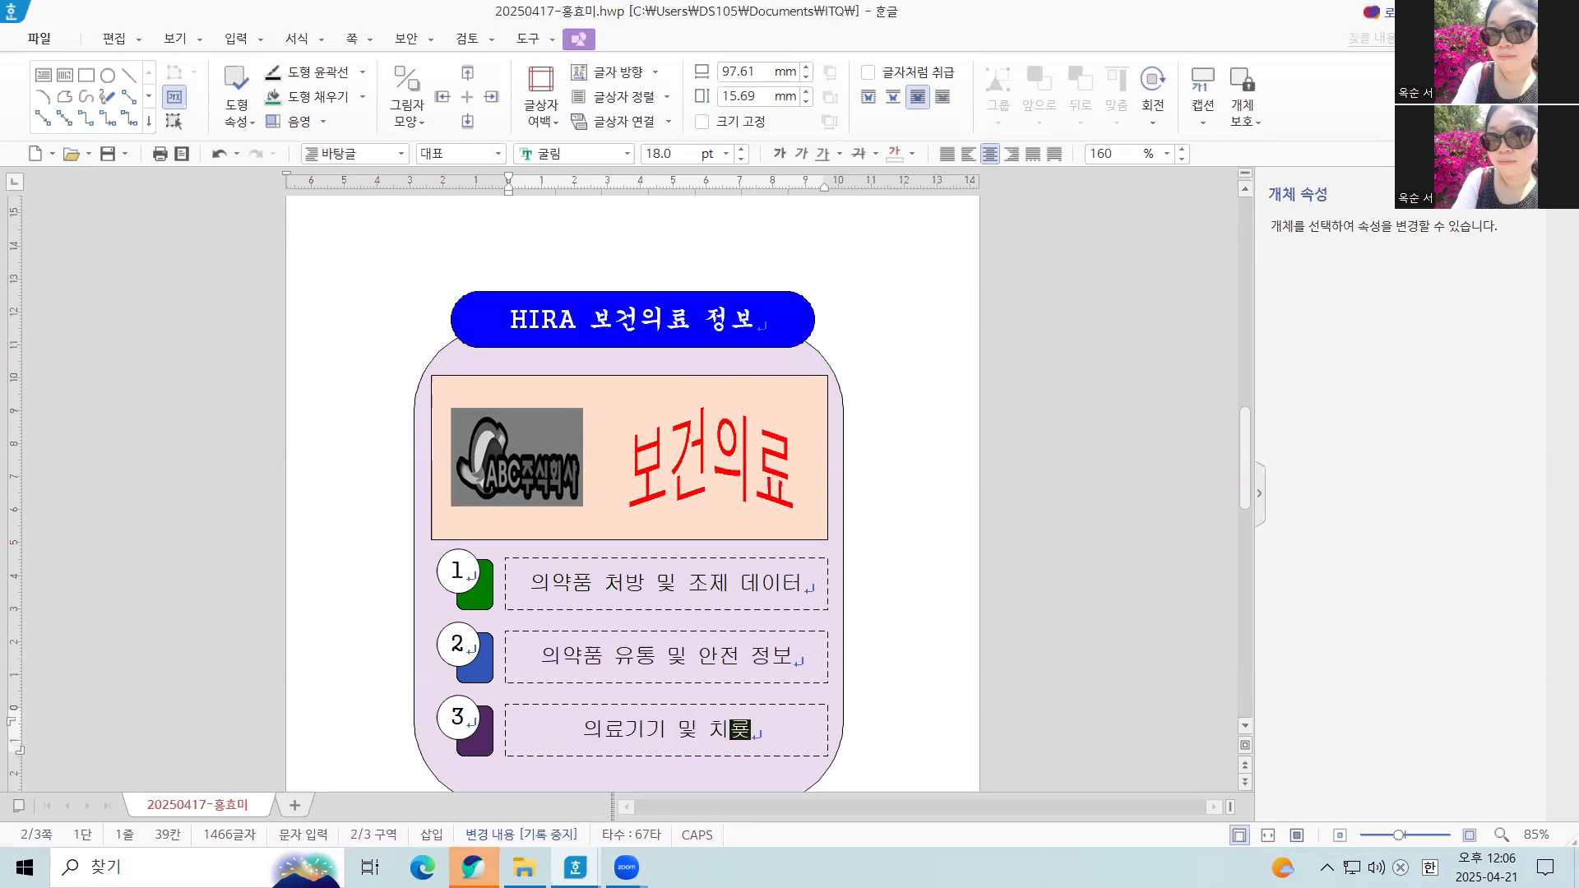
text(정보)
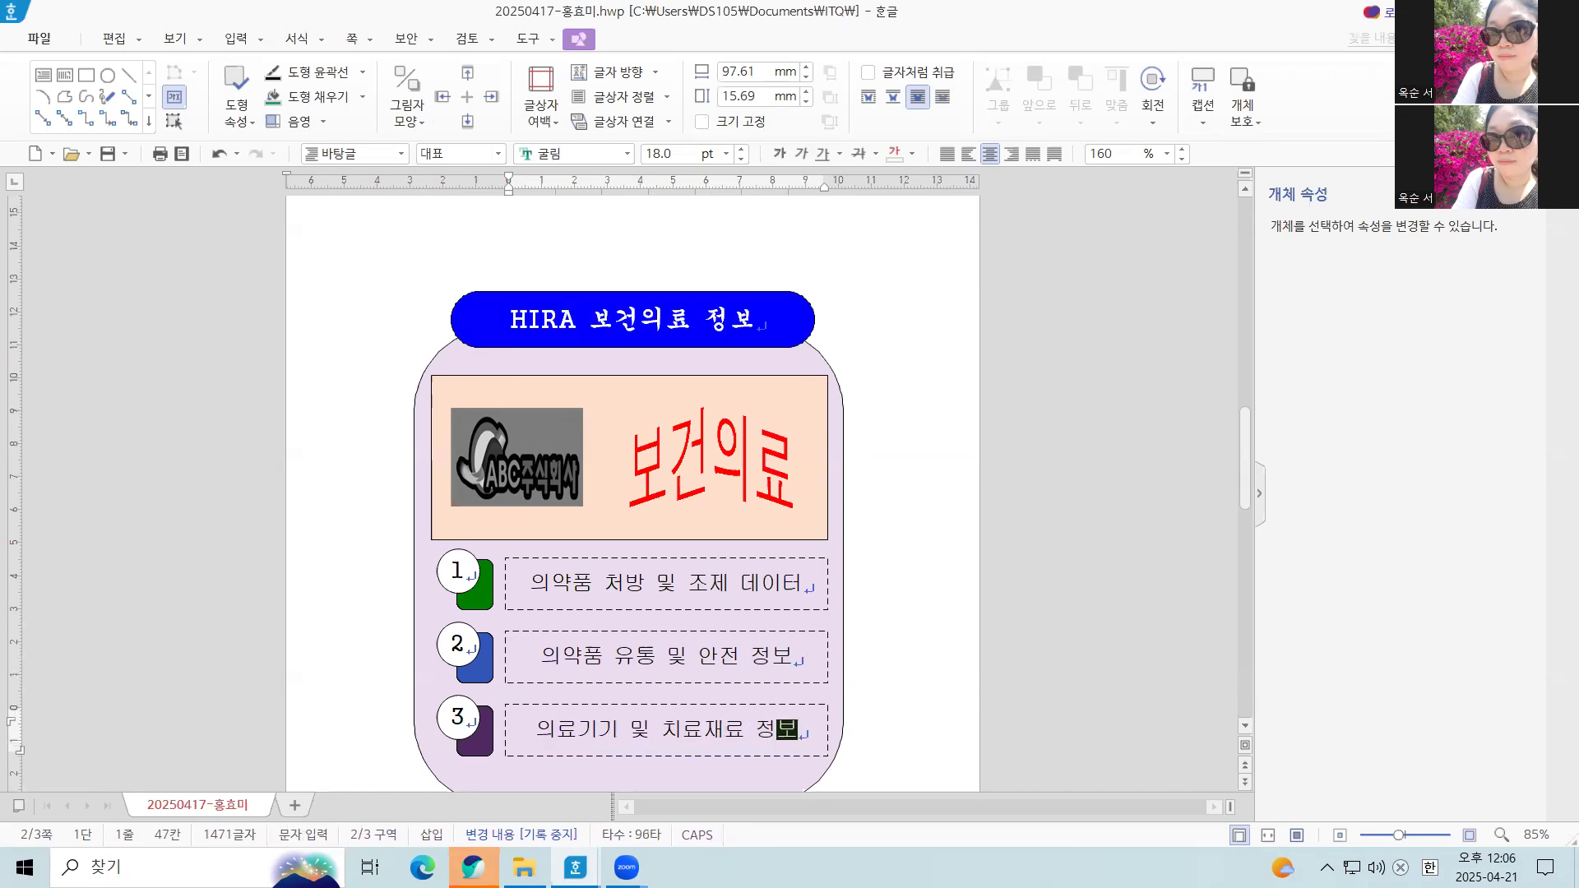
click(908, 708)
scroll(908, 708, down, 2)
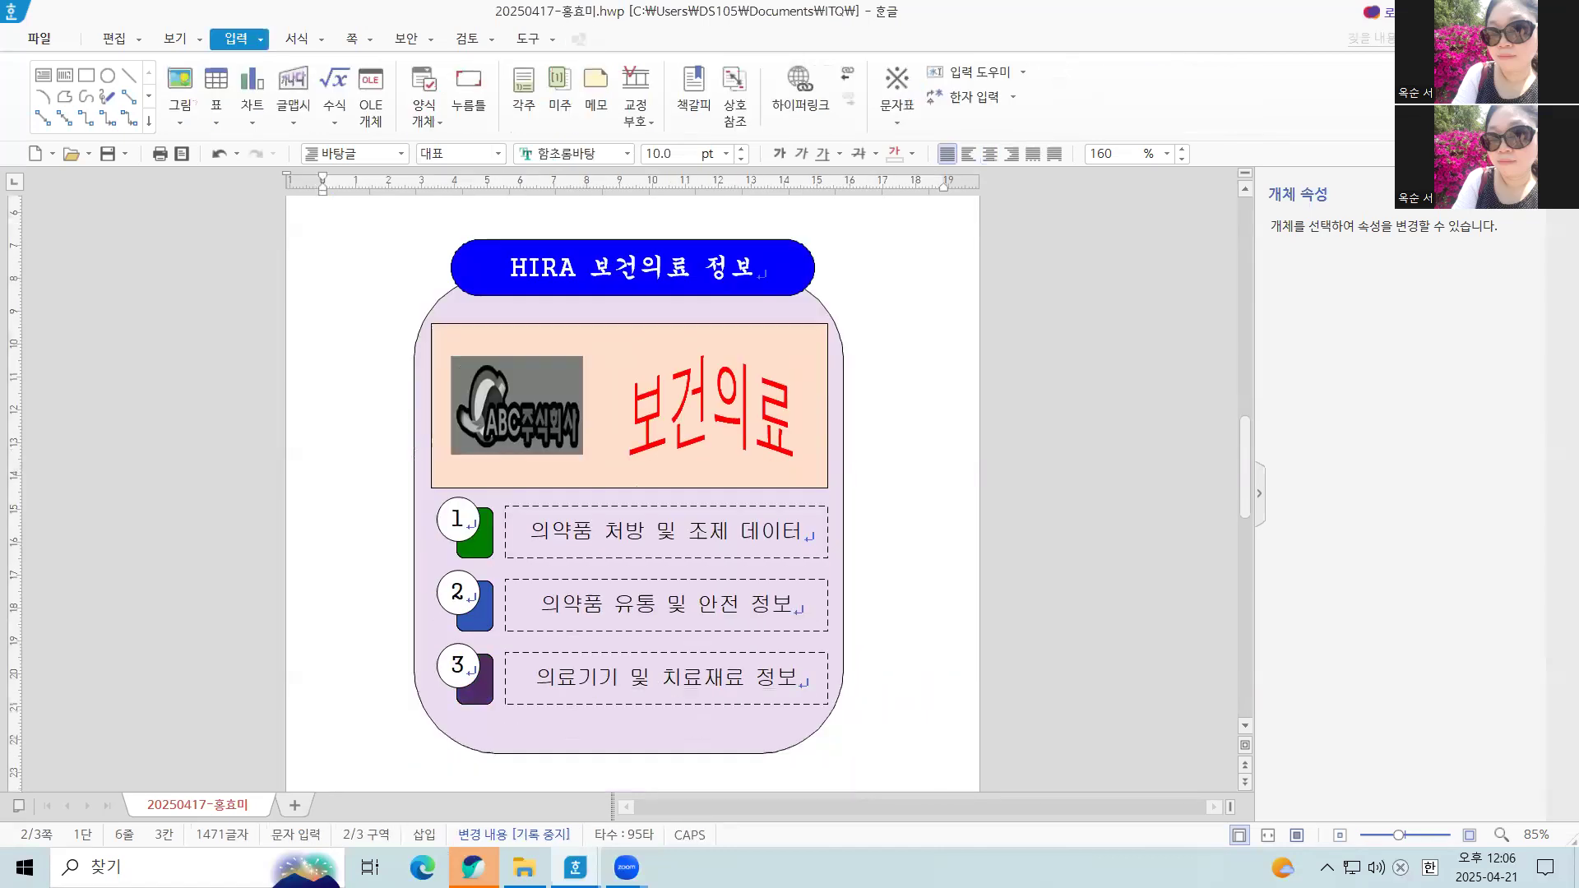